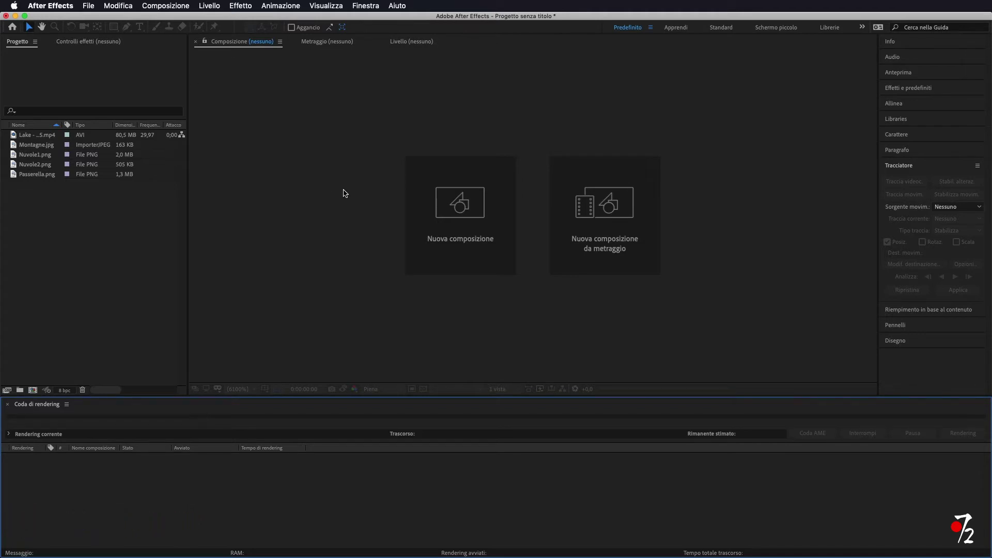
# Step: Create an HDTV 1080 25 fps composition and drag the Lake mp4 into its timeline
pyautogui.click(496, 217)
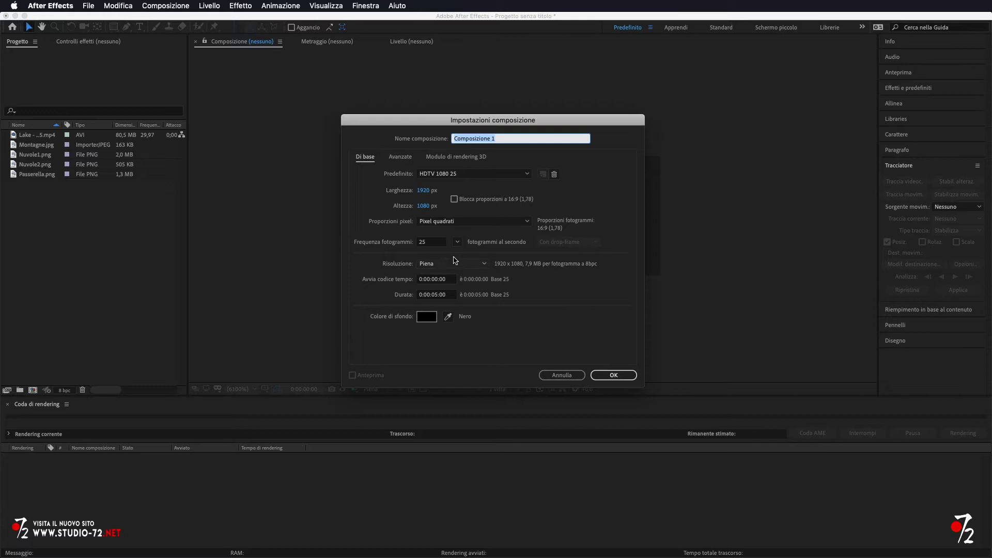
pyautogui.click(608, 375)
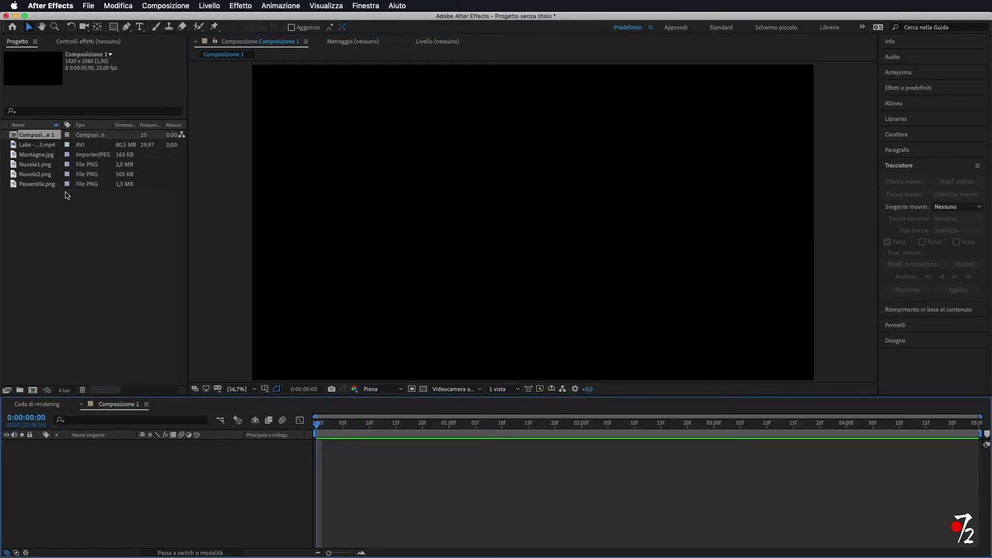
pyautogui.click(38, 146)
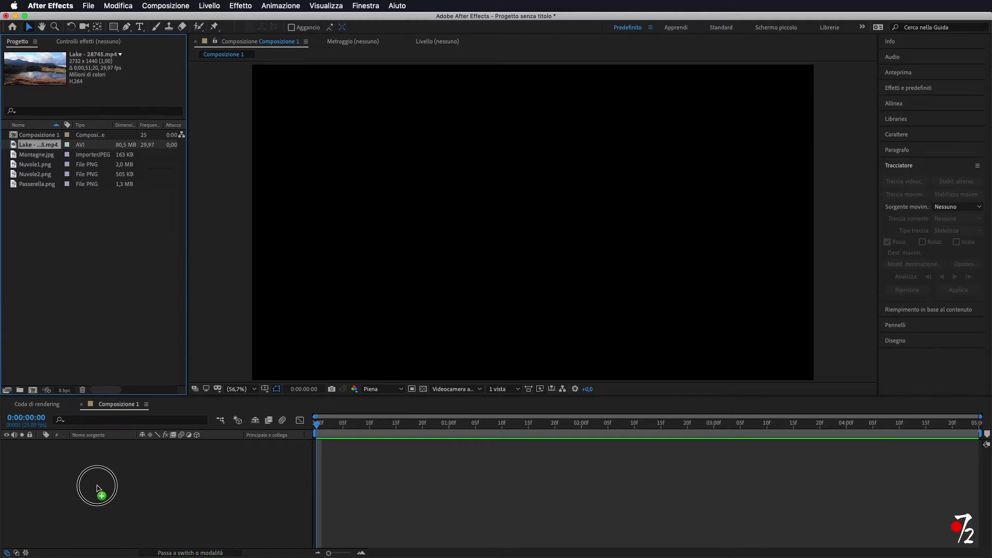
pyautogui.moveTo(38, 146); pyautogui.dragTo(98, 484)
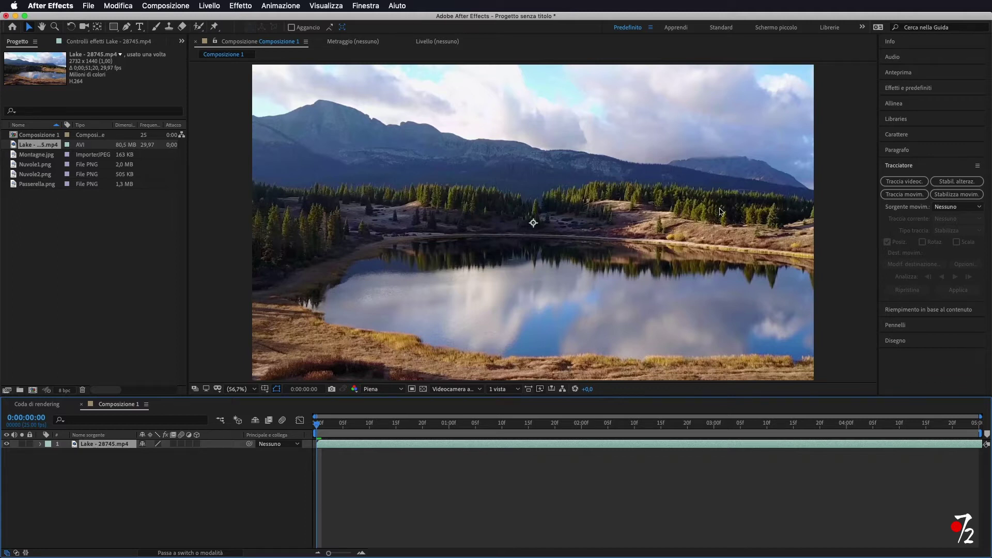
# Step: Expand the lake layer's Trasformazione group and set its Scala to 75%
pyautogui.click(41, 444)
pyautogui.click(49, 454)
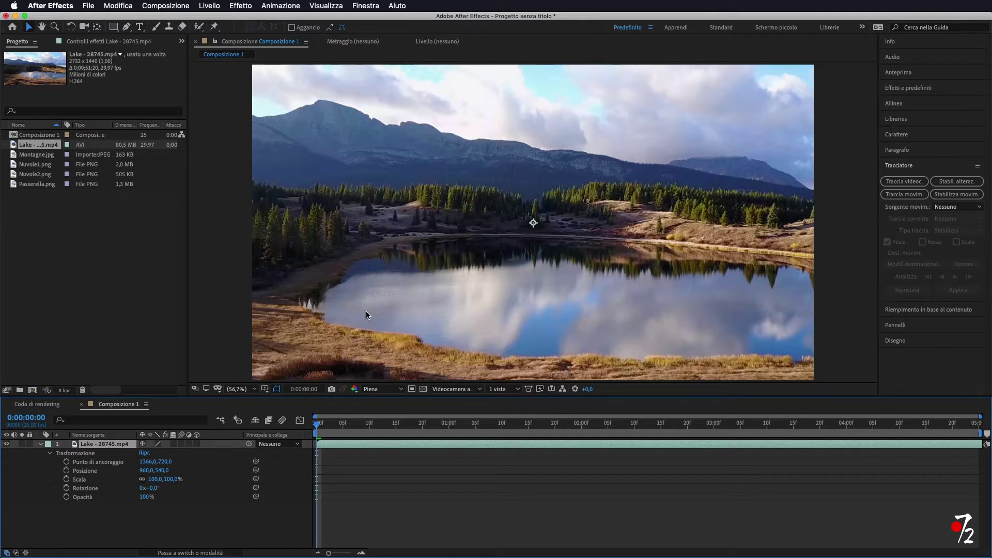
pyautogui.moveTo(171, 480); pyautogui.dragTo(159, 483)
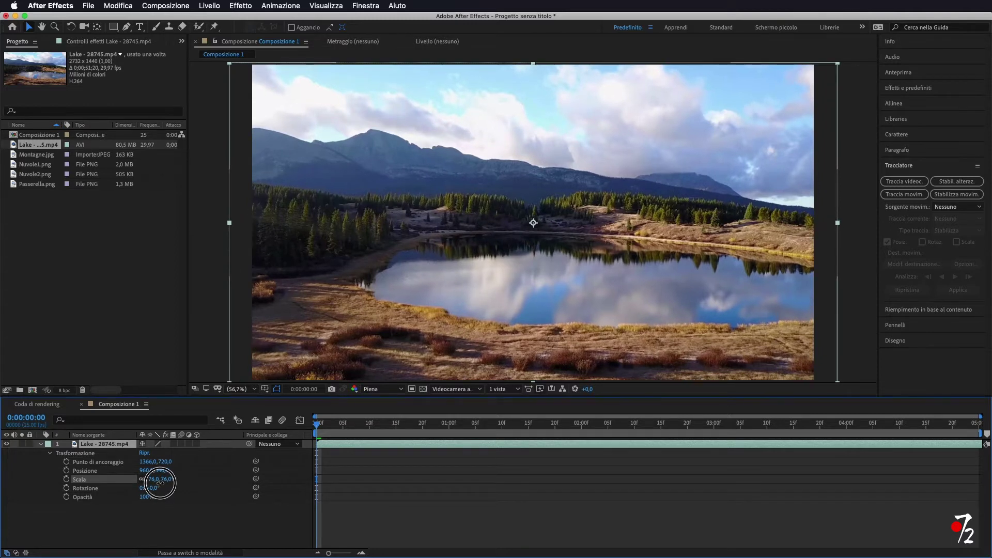
pyautogui.moveTo(158, 483); pyautogui.dragTo(160, 483)
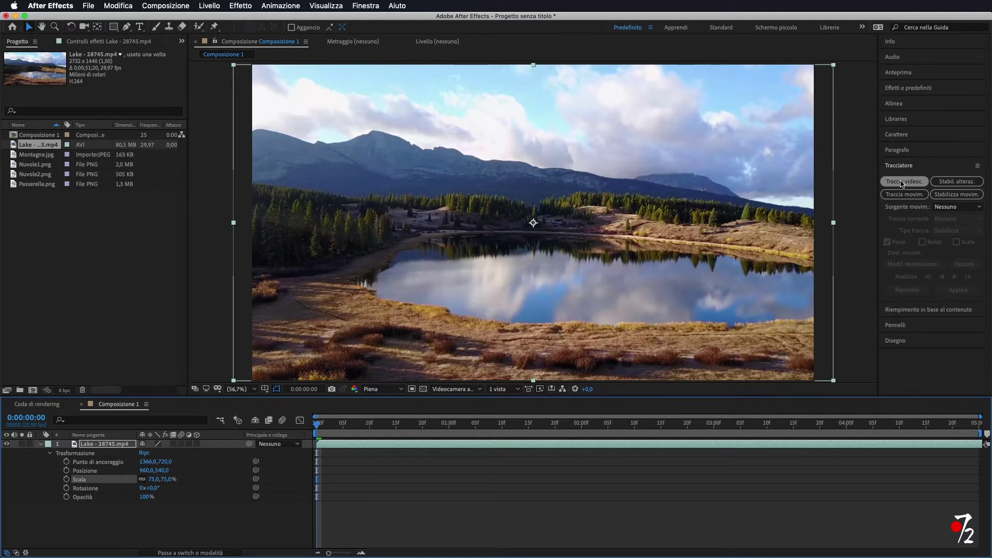
# Step: Precompose the lake layer into 'Lake - 28745.mp4 Comp 1', moving all attributes into it
pyautogui.click(97, 446)
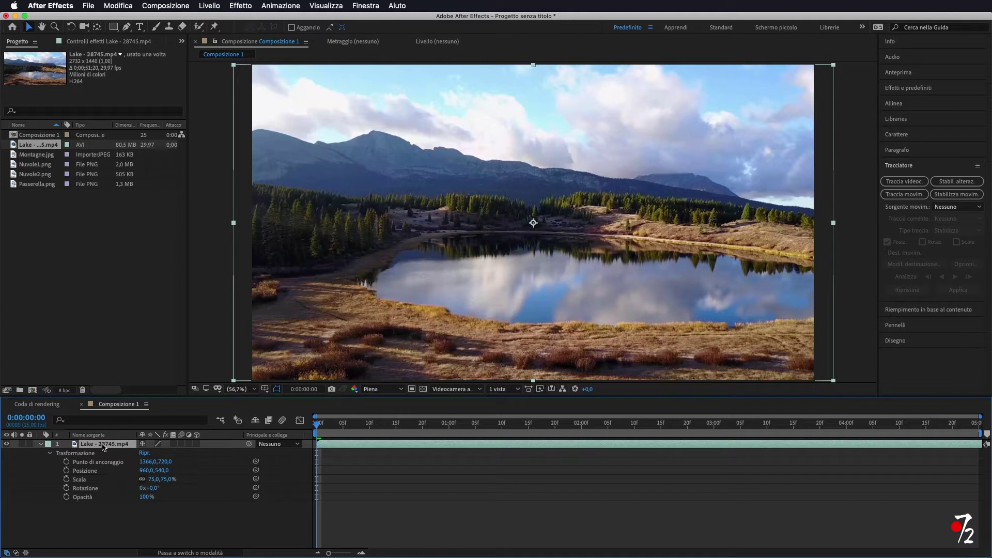
pyautogui.rightClick(101, 445)
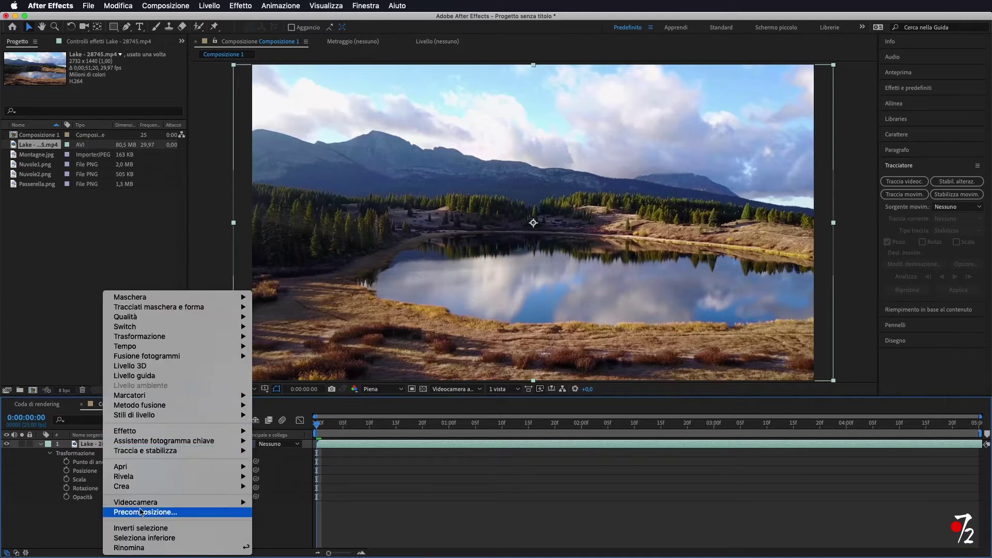
pyautogui.click(144, 513)
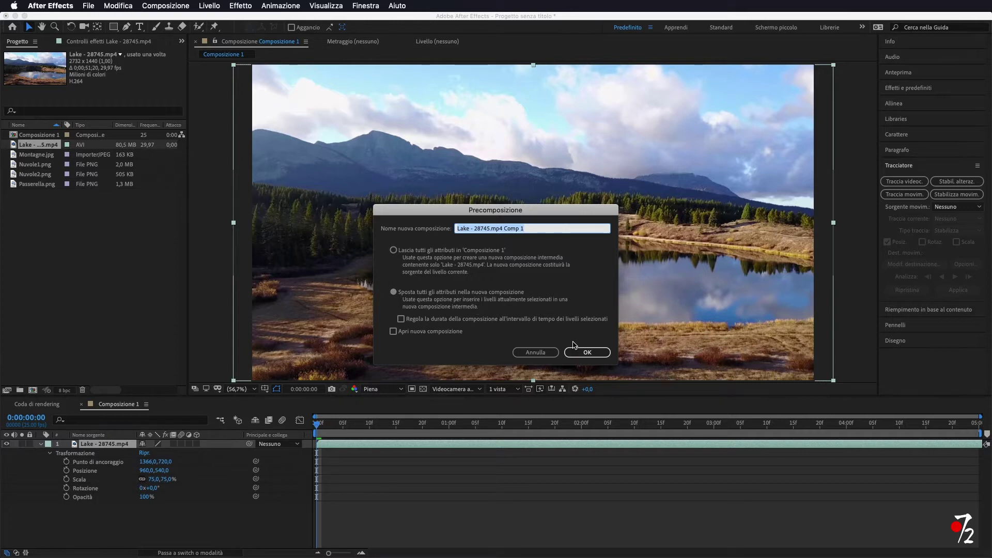
pyautogui.click(589, 352)
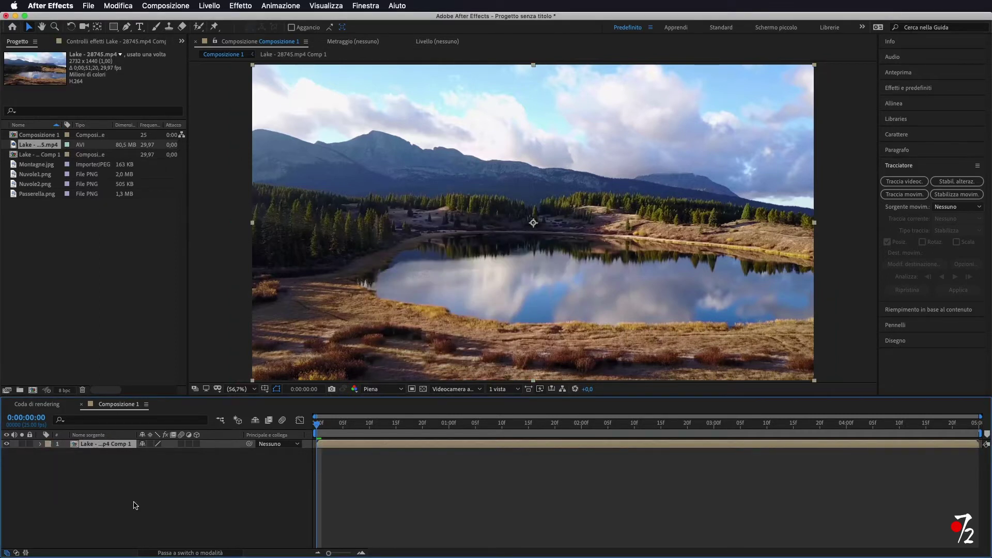
# Step: Check the precomp layer's Scala in its transform properties, which reads 100%
pyautogui.click(40, 444)
pyautogui.click(49, 454)
pyautogui.moveTo(172, 479); pyautogui.dragTo(171, 479)
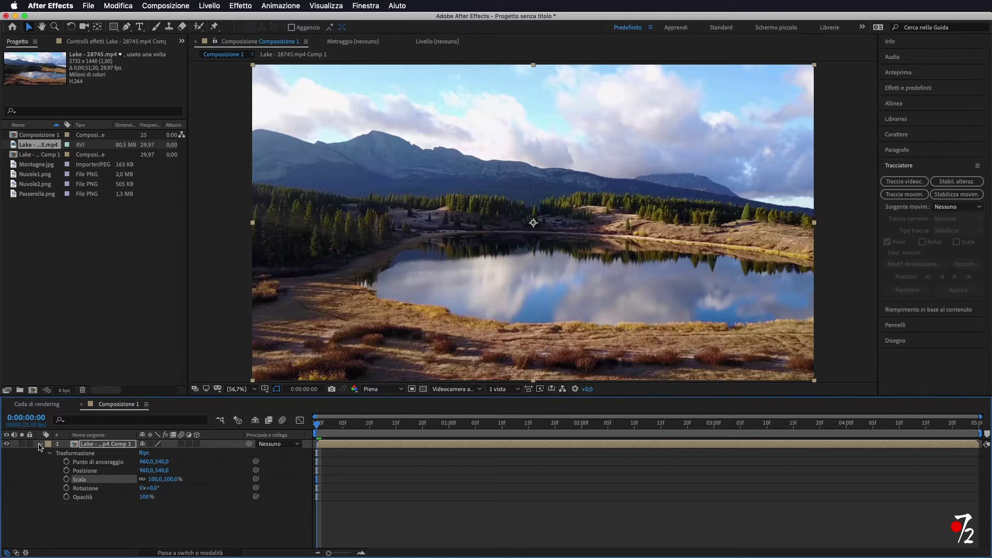
# Step: Open the 'Lake - 28745.mp4 Comp 1' precomp, then open its Lake mp4 layer in the Layer viewer
pyautogui.click(40, 444)
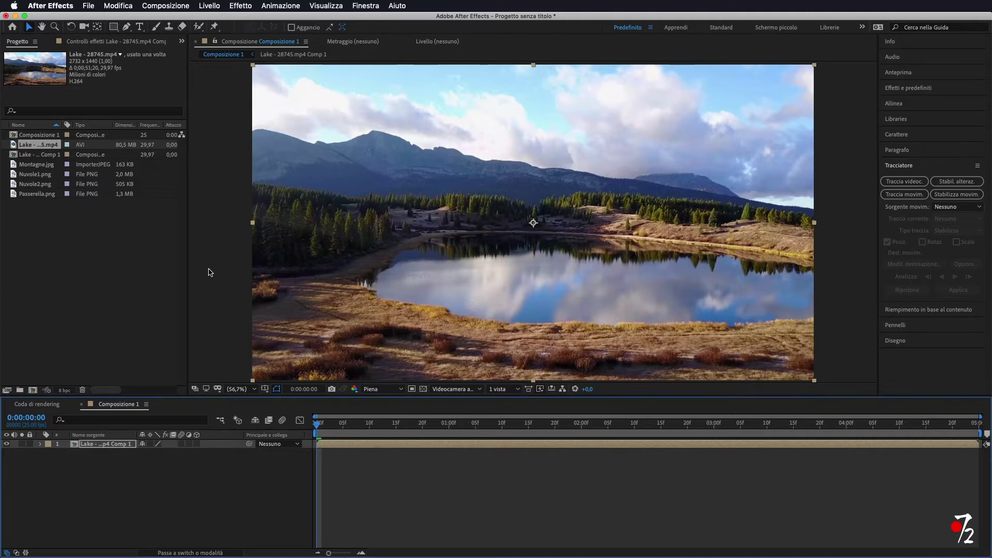
pyautogui.doubleClick(106, 445)
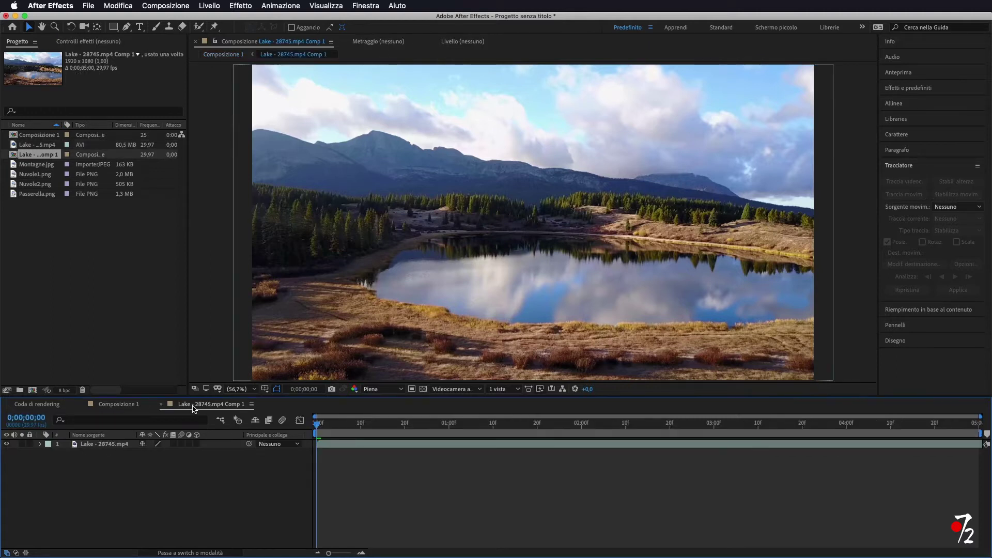
pyautogui.click(118, 406)
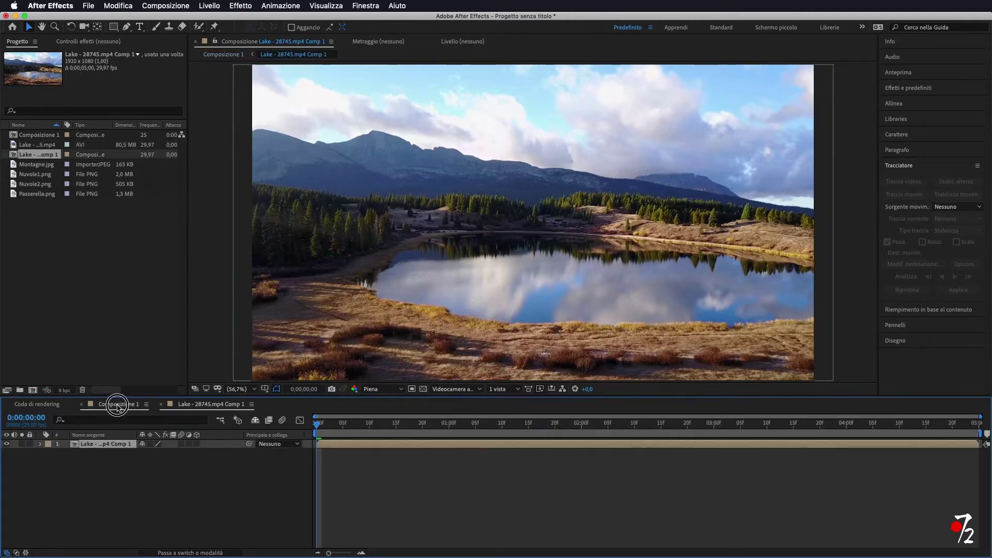
pyautogui.doubleClick(106, 444)
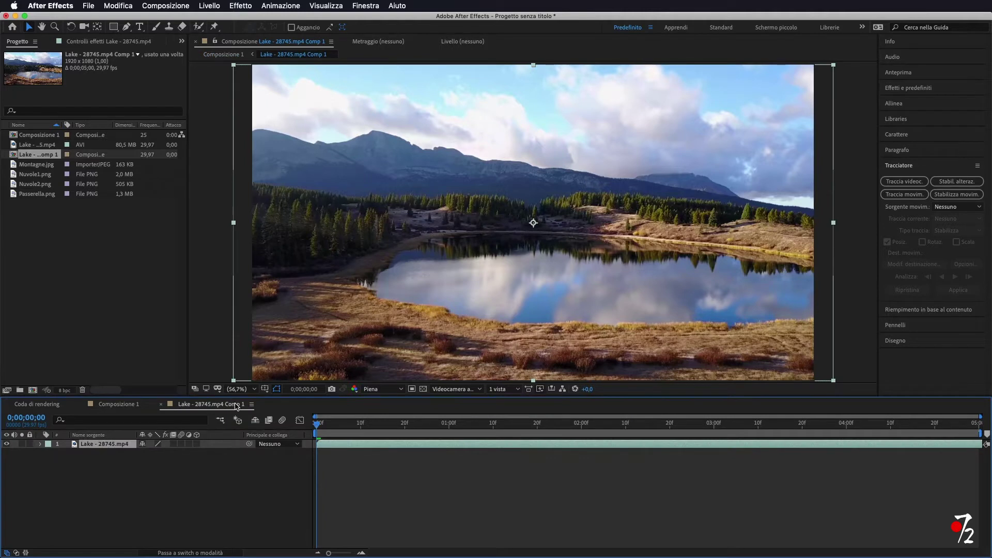
pyautogui.click(110, 444)
pyautogui.doubleClick(110, 445)
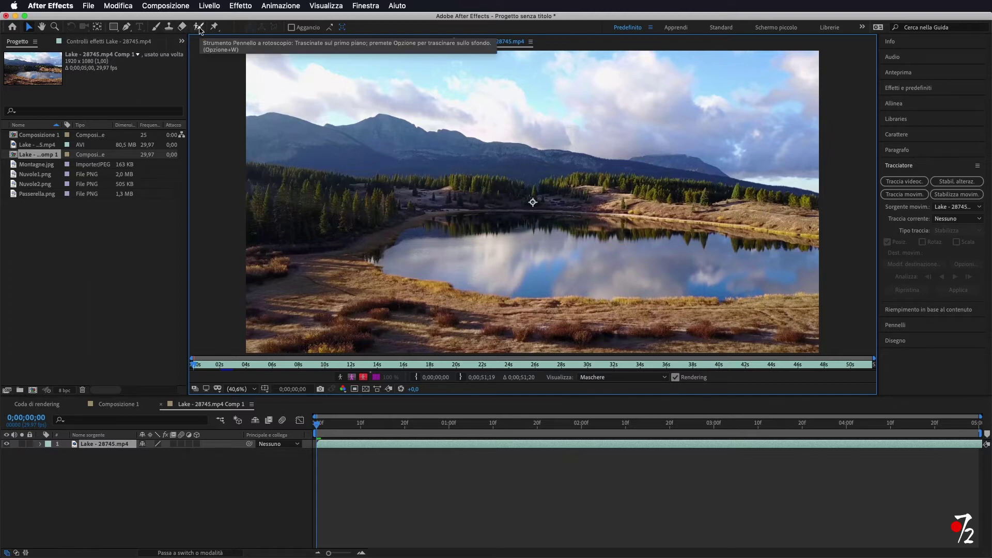
# Step: Paint Roto Brush strokes along the mountain ridge, left shore, lake and foreground, checking the cutout
pyautogui.click(199, 27)
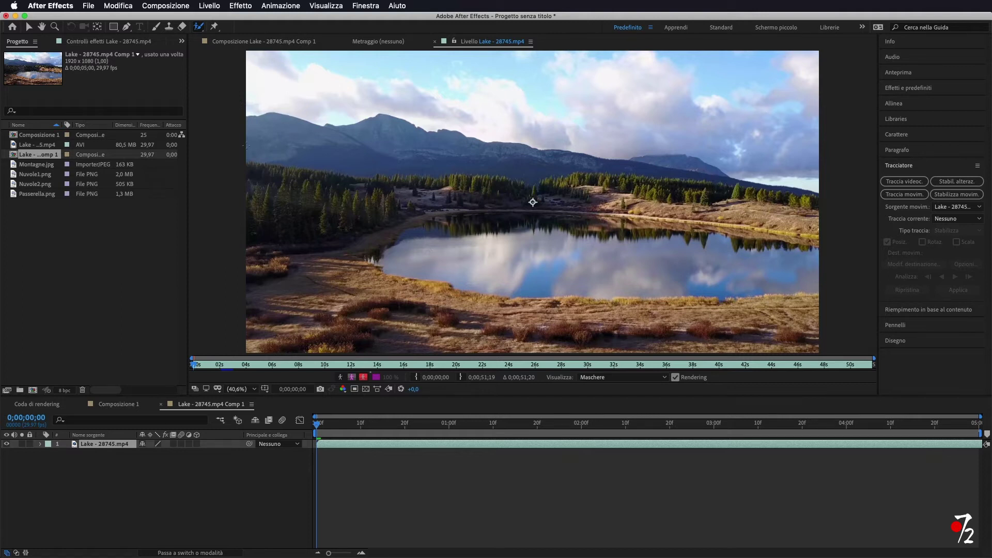
pyautogui.moveTo(232, 139); pyautogui.dragTo(711, 184)
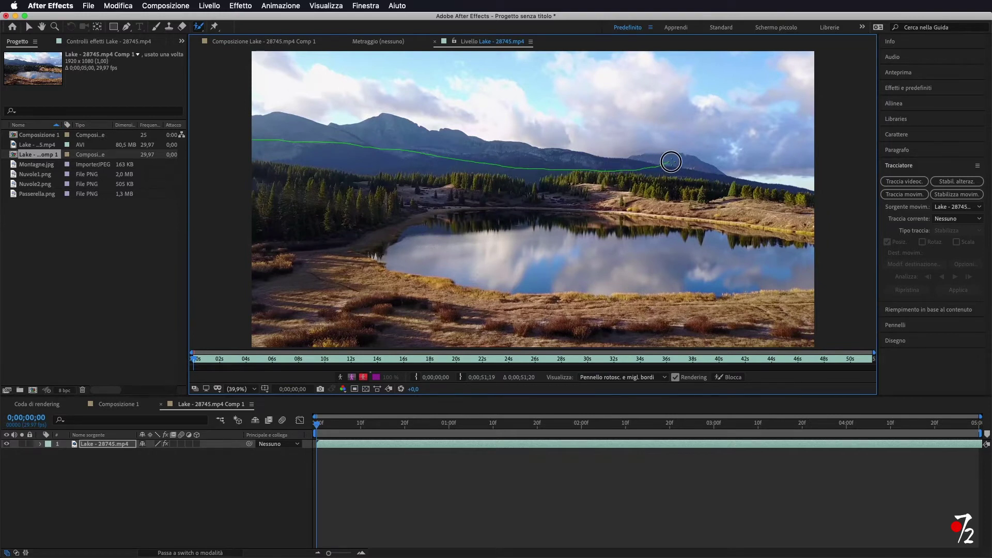
pyautogui.moveTo(711, 184); pyautogui.dragTo(814, 212)
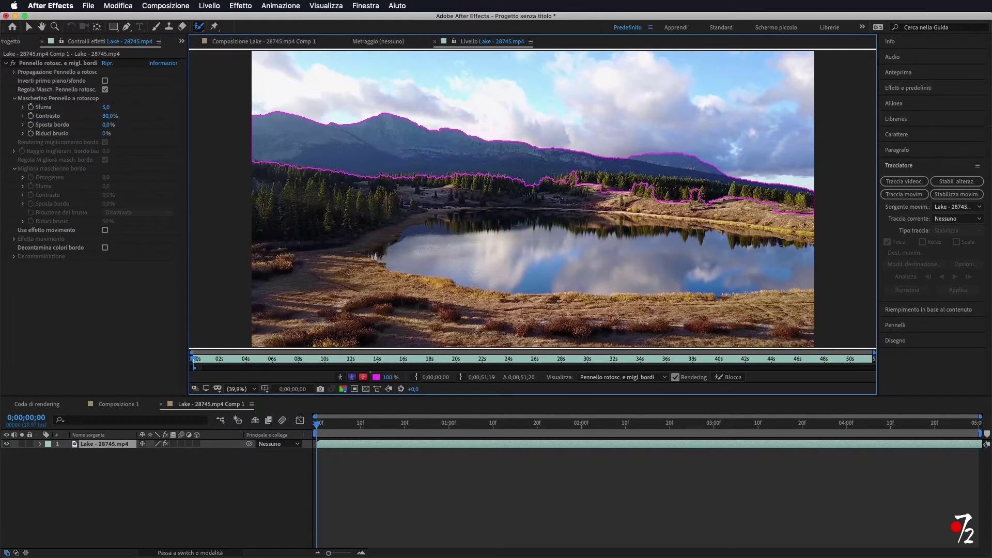
pyautogui.moveTo(315, 160); pyautogui.dragTo(280, 318)
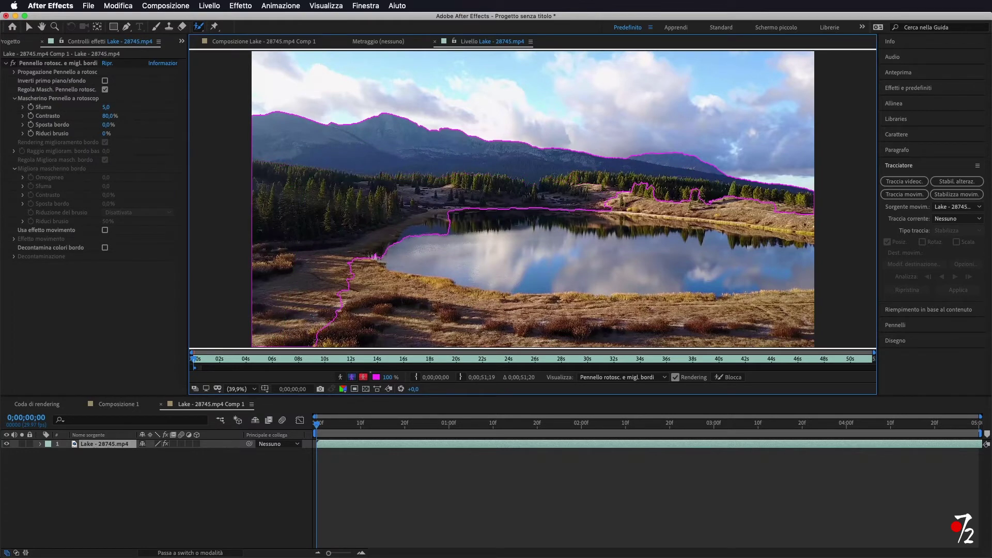
pyautogui.moveTo(313, 305); pyautogui.dragTo(778, 339)
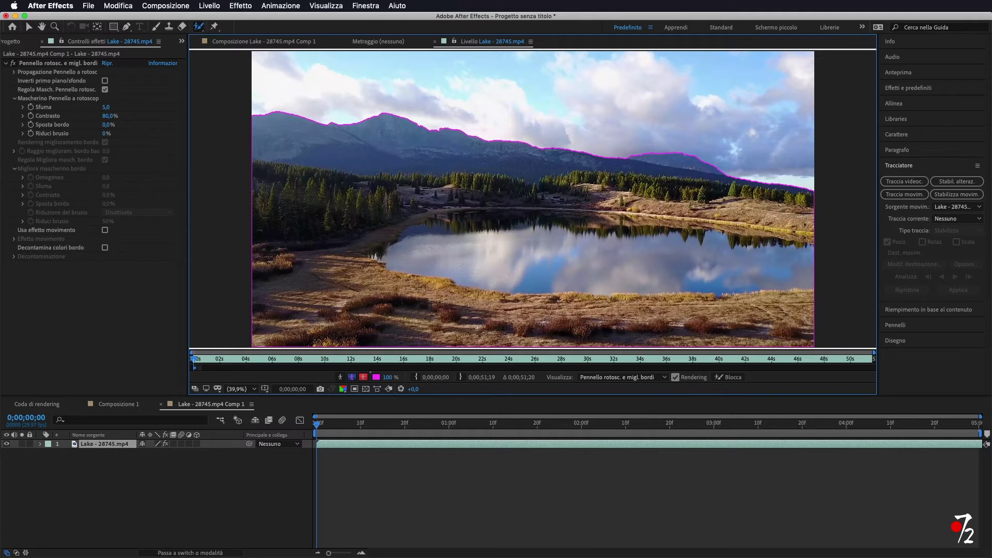
pyautogui.click(236, 41)
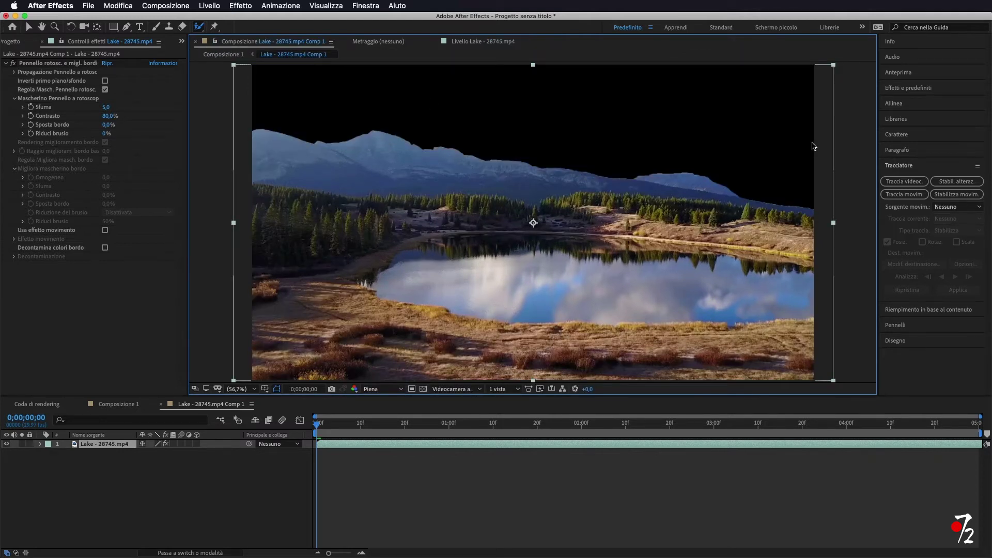
pyautogui.click(477, 42)
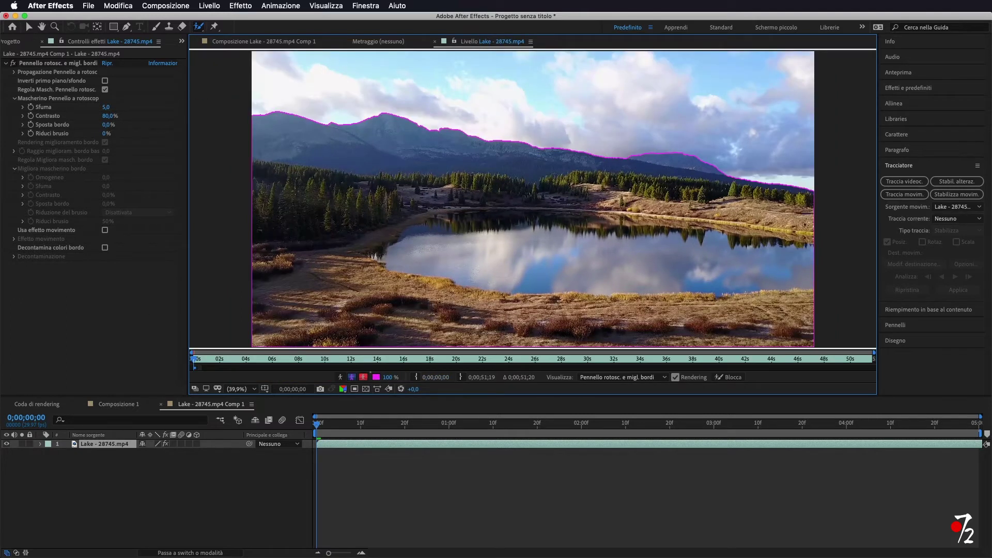
# Step: Extend the roto span along the clip and step and play through to propagate the selection
pyautogui.click(219, 368)
pyautogui.moveTo(218, 368); pyautogui.dragTo(256, 371)
pyautogui.moveTo(255, 369); pyautogui.dragTo(266, 369)
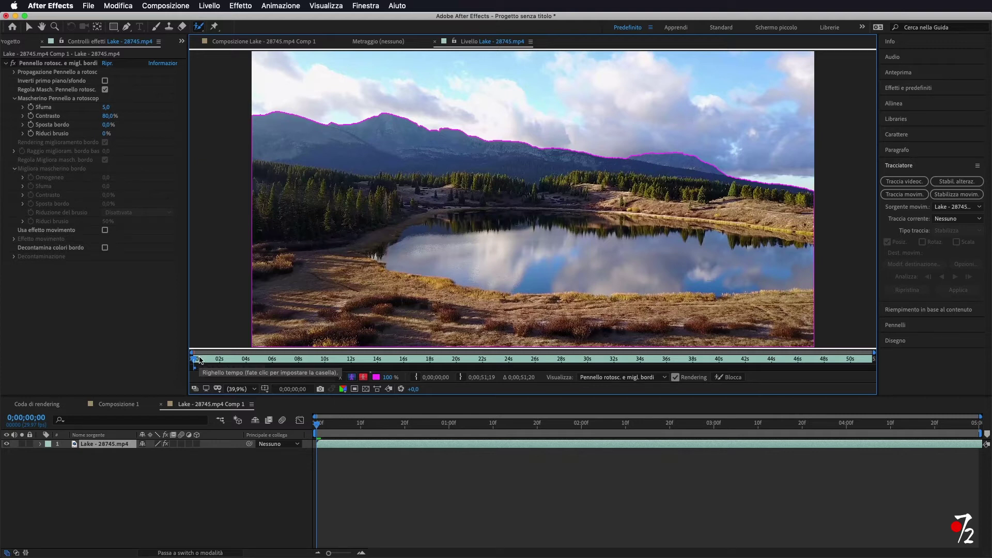
pyautogui.press('pagedown')
pyautogui.press('pagedown')
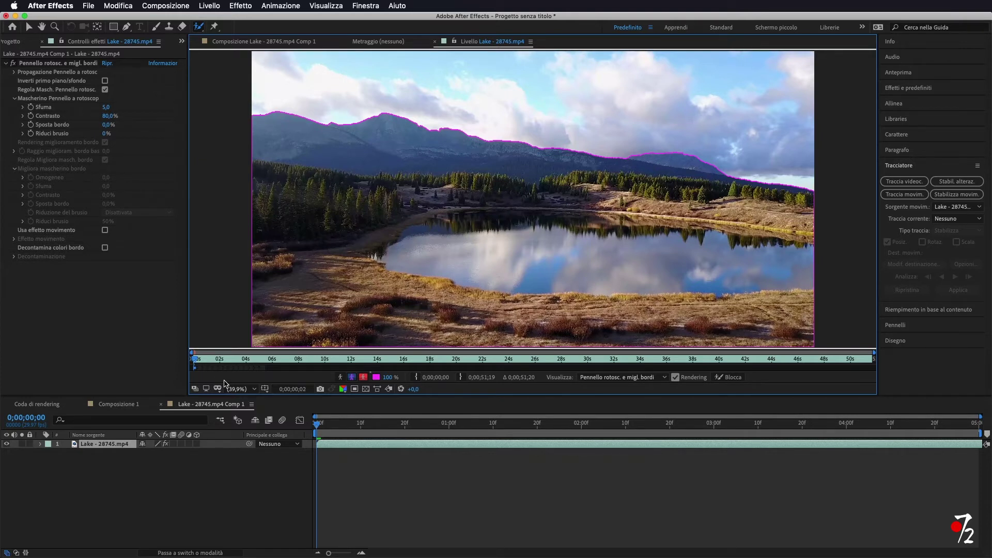
pyautogui.press('pagedown')
pyautogui.press('pagedown')
pyautogui.press('pagedown')
pyautogui.press('pagedown')
pyautogui.press('pagedown')
pyautogui.press('pagedown')
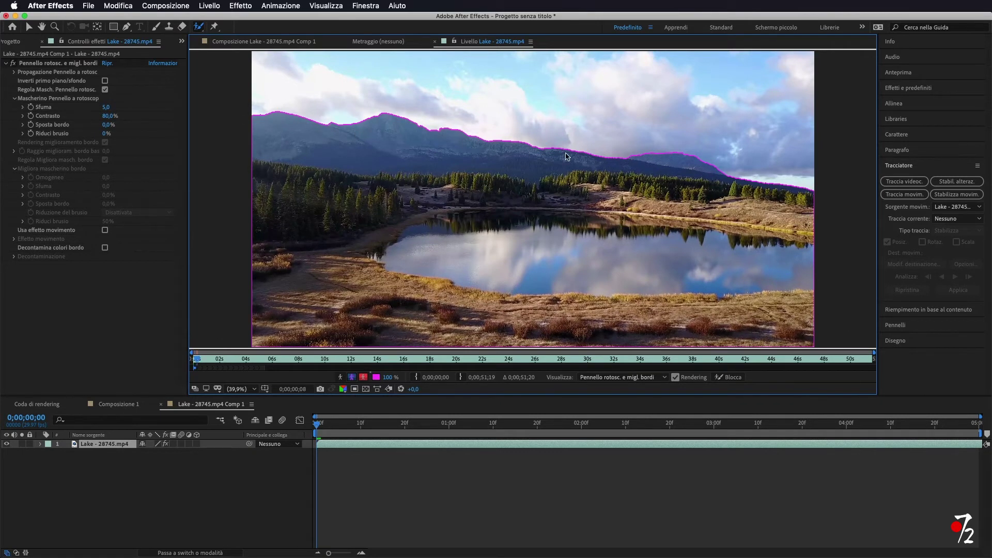
pyautogui.press('pagedown')
pyautogui.press('pagedown')
pyautogui.press('space')
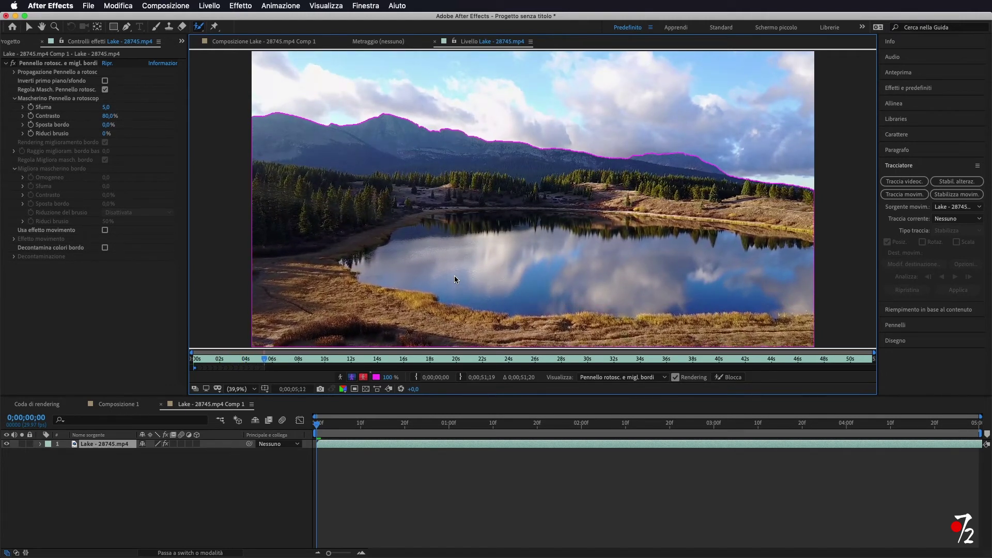
pyautogui.press('space')
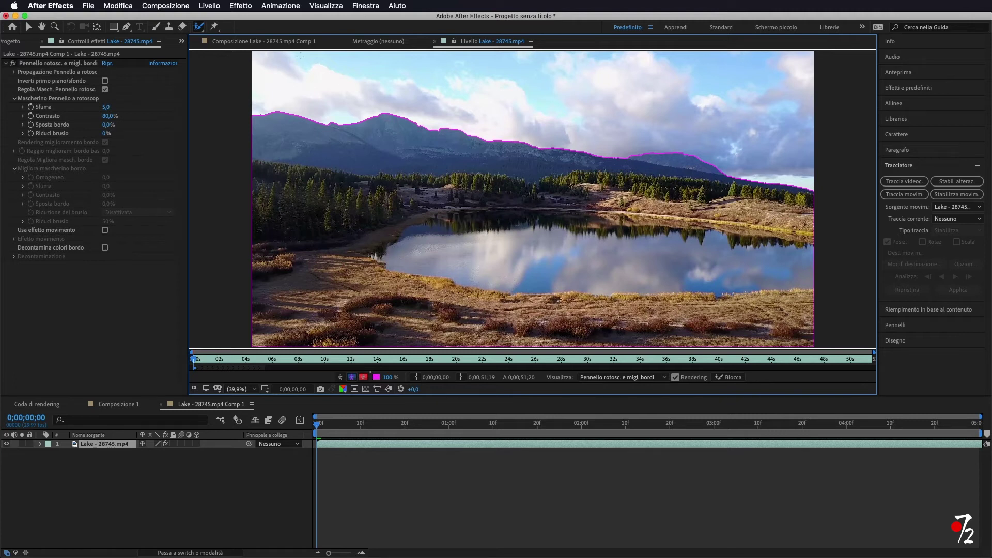
# Step: In Composizione 1, scrub to 0:00:02:15 to check the black sky, then return to frame one
pyautogui.click(126, 406)
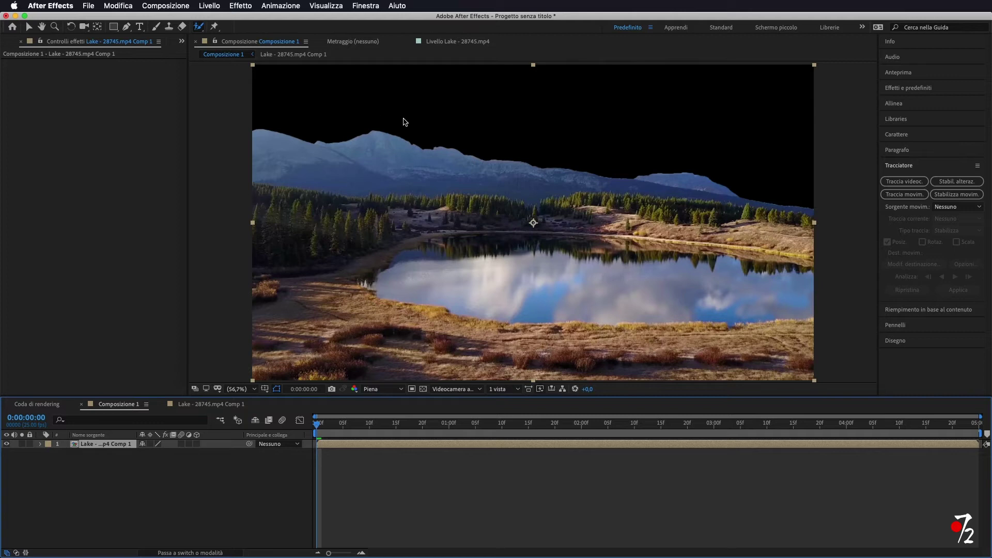
pyautogui.moveTo(319, 427); pyautogui.dragTo(662, 425)
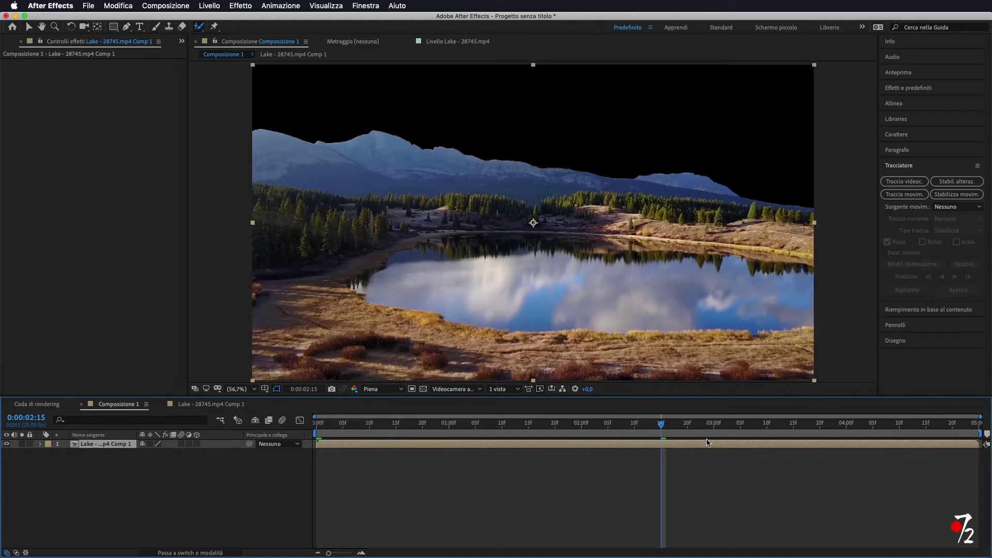
pyautogui.press('Home')
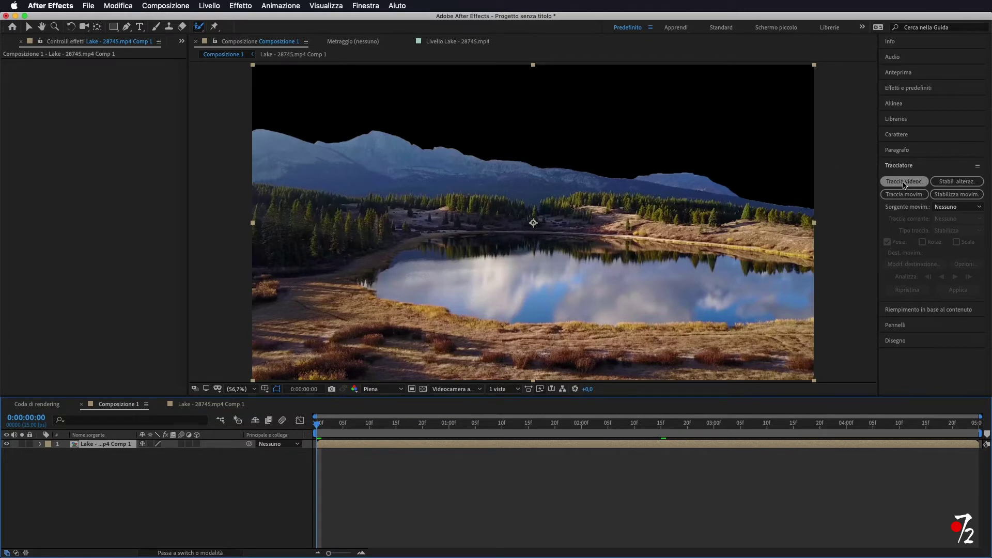
# Step: Apply Traccia videocamera to the lake footage with Analisi dettagliata enabled under Avanzate
pyautogui.click(899, 182)
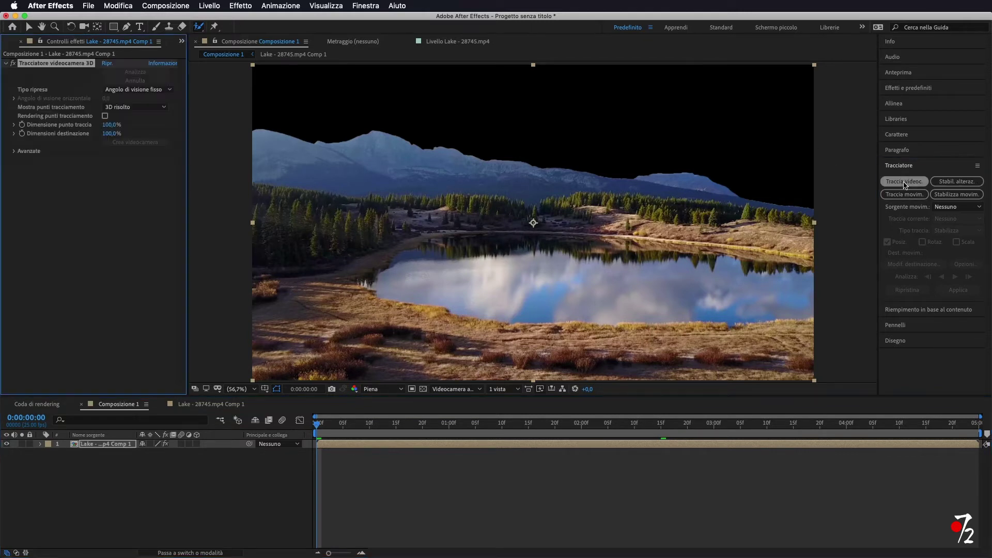
pyautogui.click(14, 151)
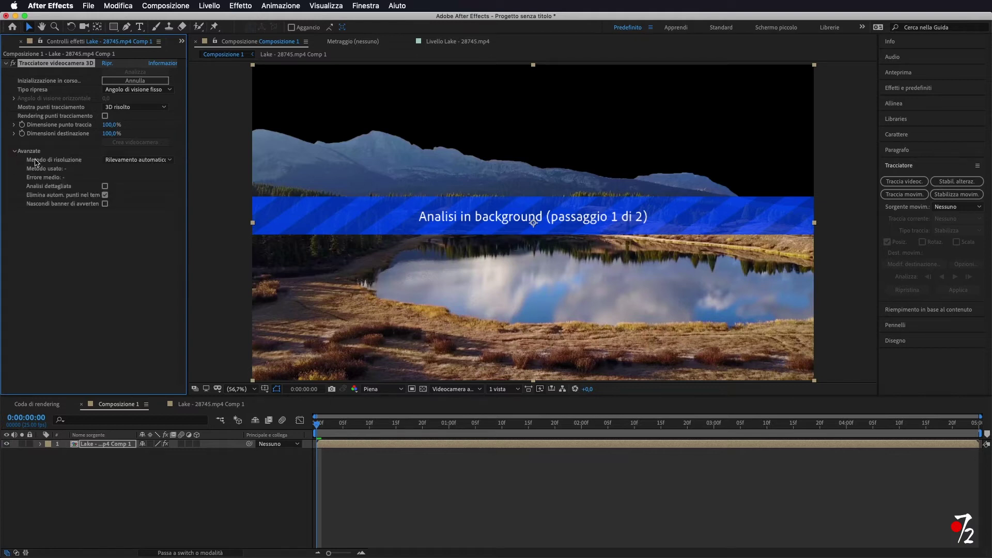
pyautogui.click(105, 187)
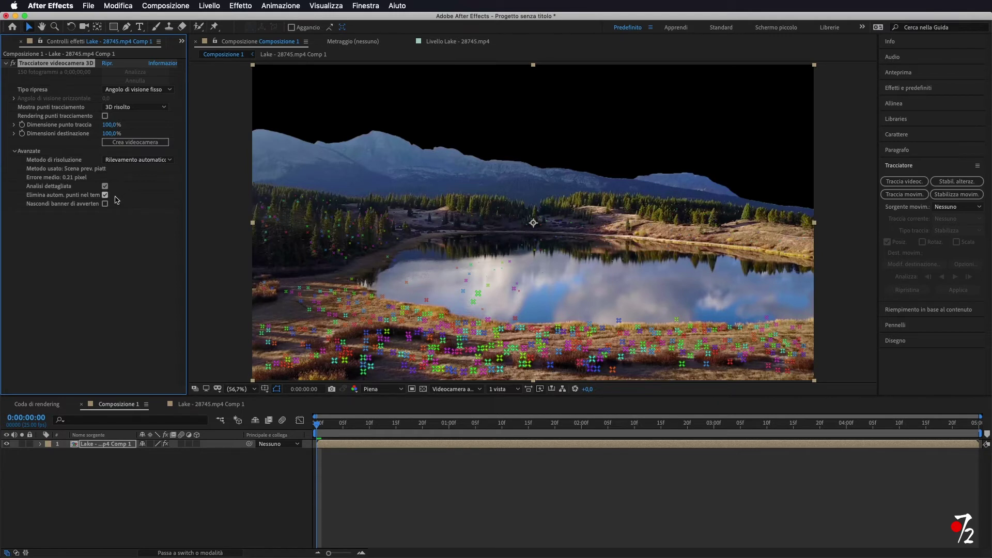
# Step: Raise Dimensione punto traccia to 259% so the track points show larger in the viewer
pyautogui.click(273, 220)
pyautogui.moveTo(111, 125); pyautogui.dragTo(196, 129)
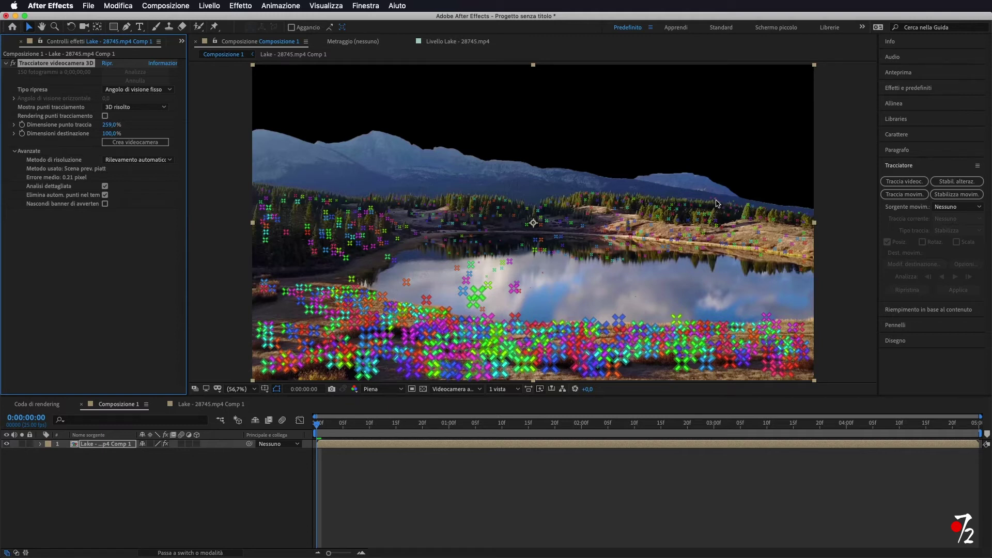
pyautogui.click(716, 203)
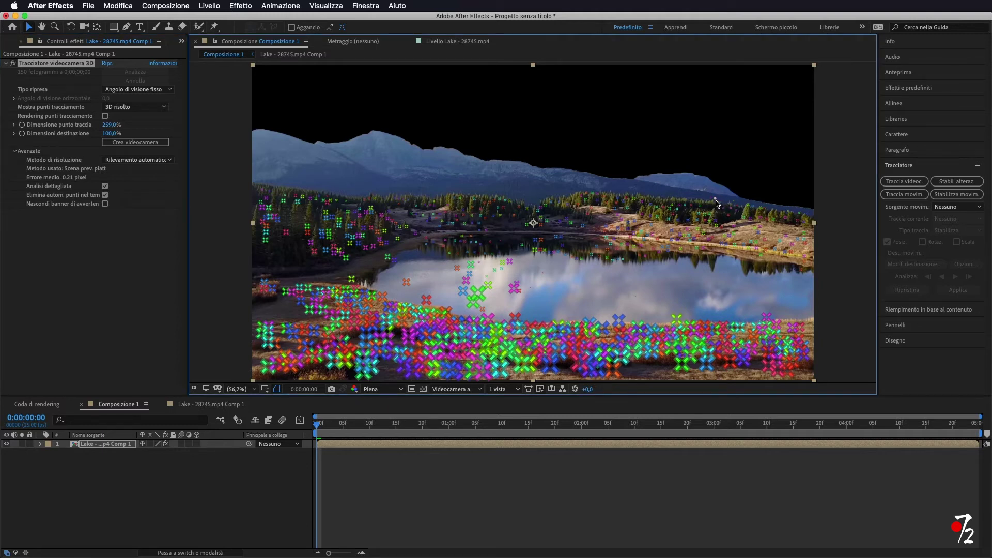
# Step: Create a null and camera from a track point on the right mountains, then select Traccia nullo 1
pyautogui.rightClick(716, 200)
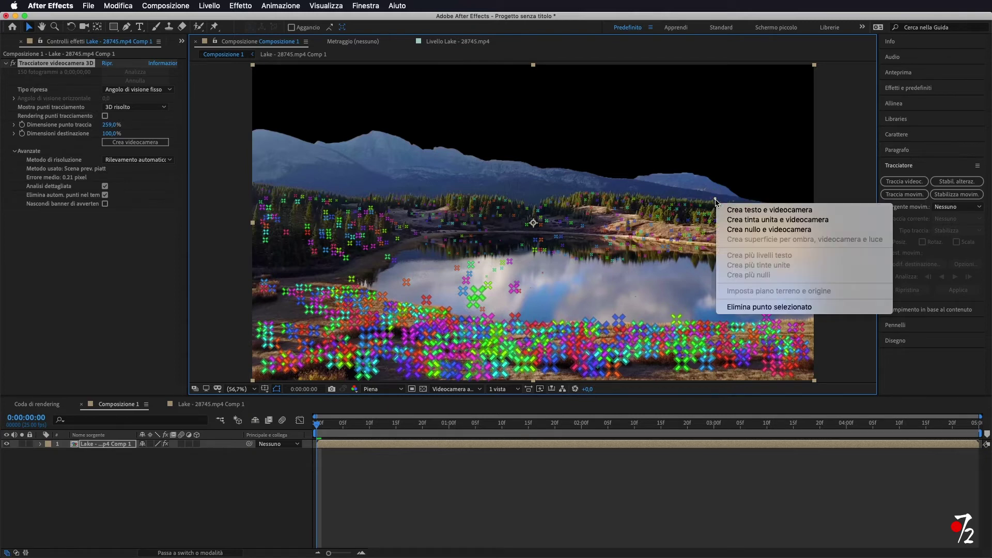
pyautogui.click(757, 231)
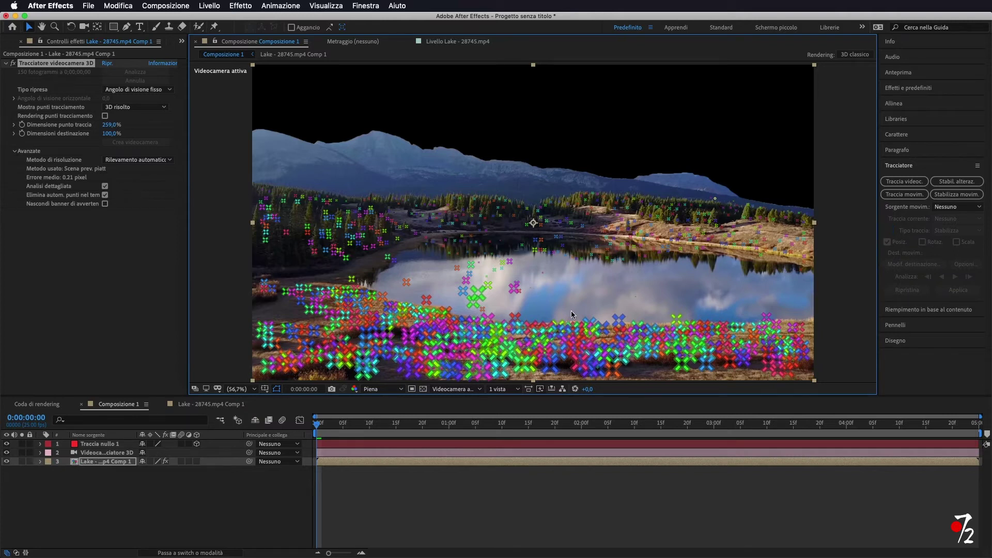
pyautogui.click(121, 446)
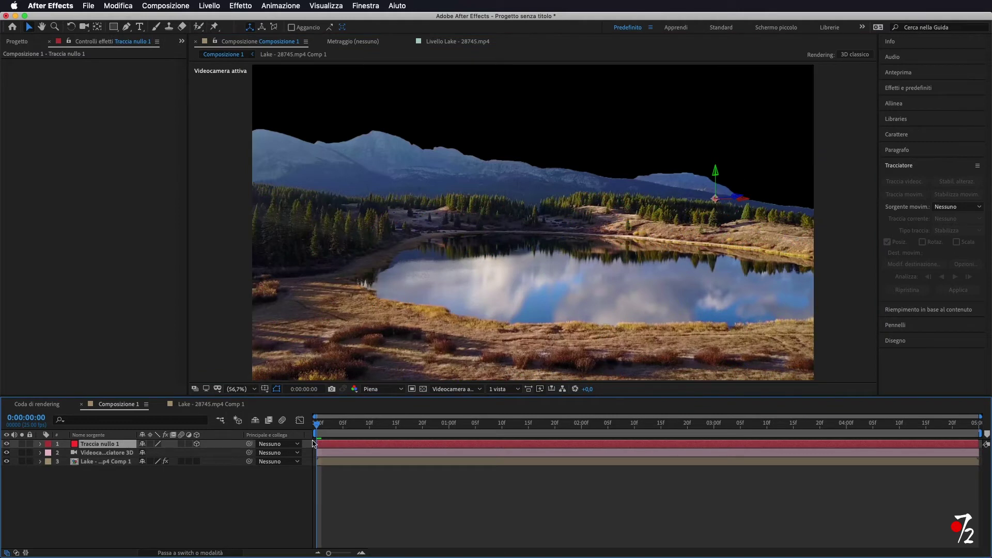
pyautogui.moveTo(323, 424)
pyautogui.mouseDown()
pyautogui.moveTo(333, 432)
pyautogui.moveTo(306, 429)
pyautogui.mouseUp()
# Step: Add Montagne.jpg to Composizione 1 as layer 4 and switch it to a 3D layer
pyautogui.click(17, 42)
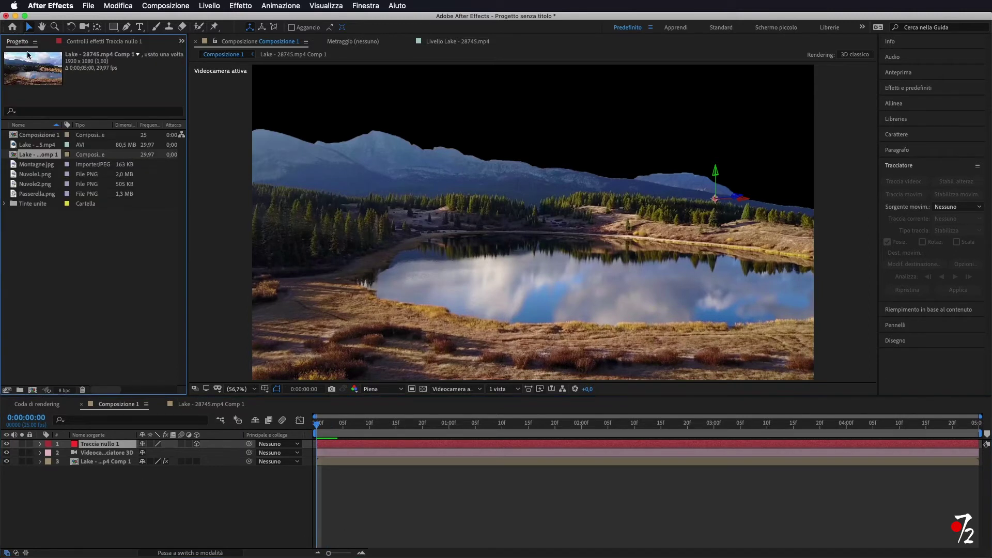
pyautogui.click(48, 165)
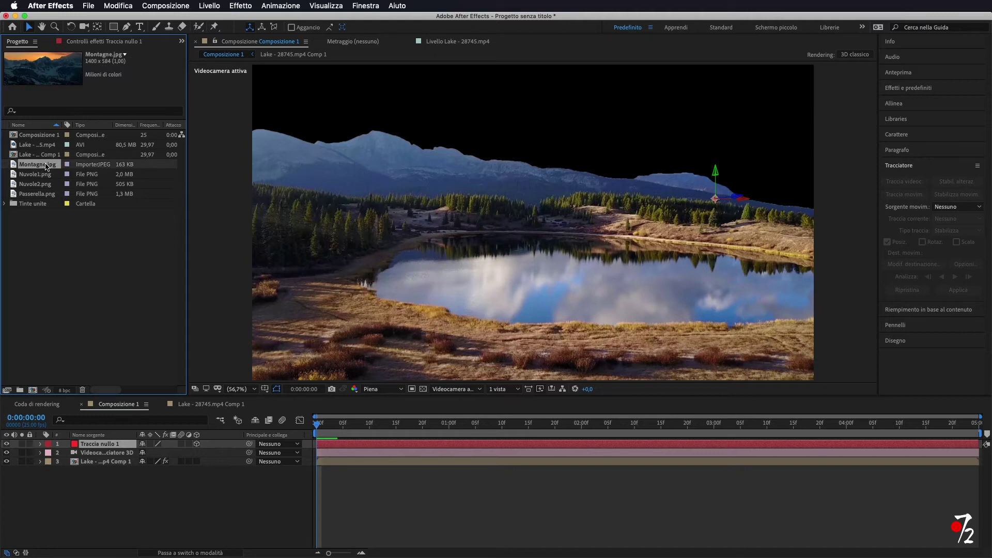
pyautogui.moveTo(46, 166); pyautogui.dragTo(97, 482)
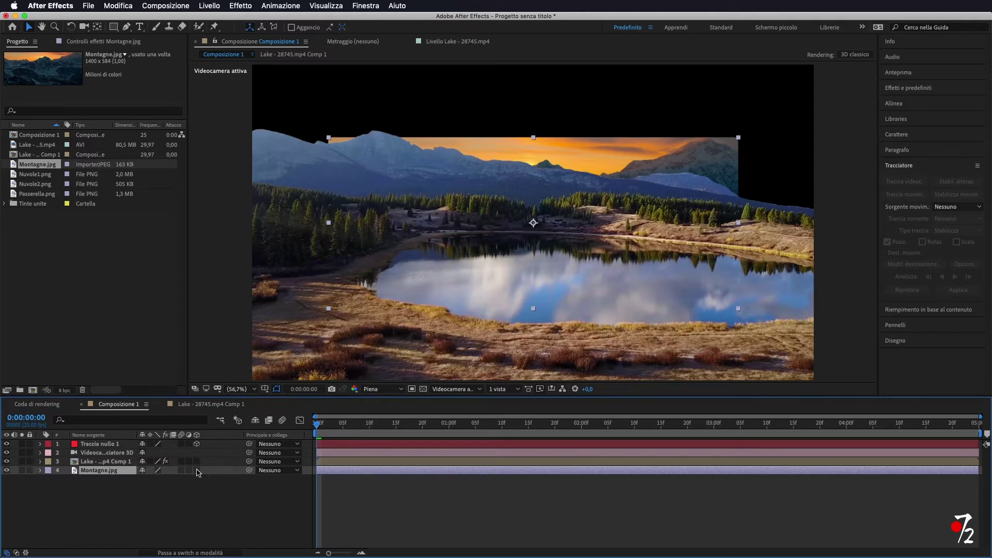
pyautogui.click(196, 470)
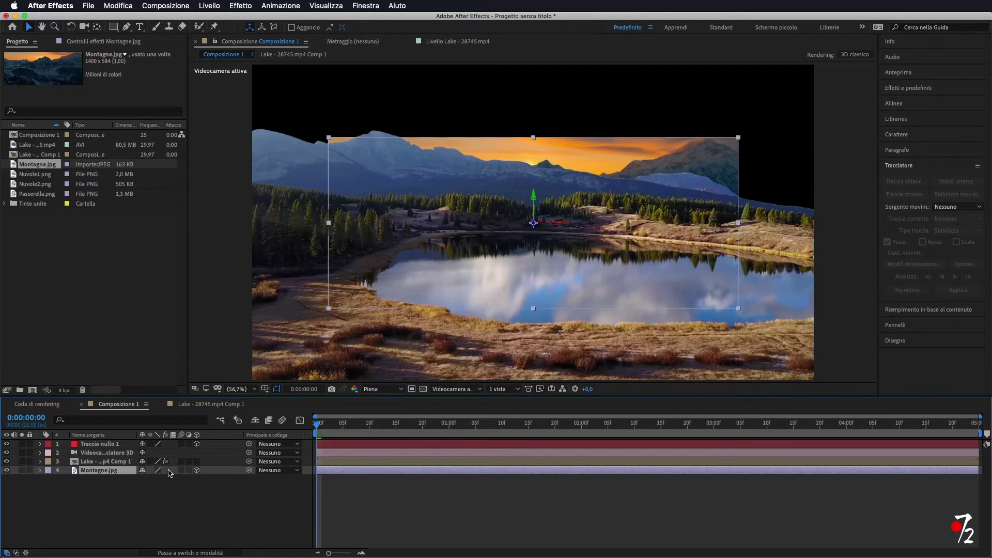
# Step: Reveal the Transform properties of Traccia nullo 1 and Montagne.jpg
pyautogui.click(41, 445)
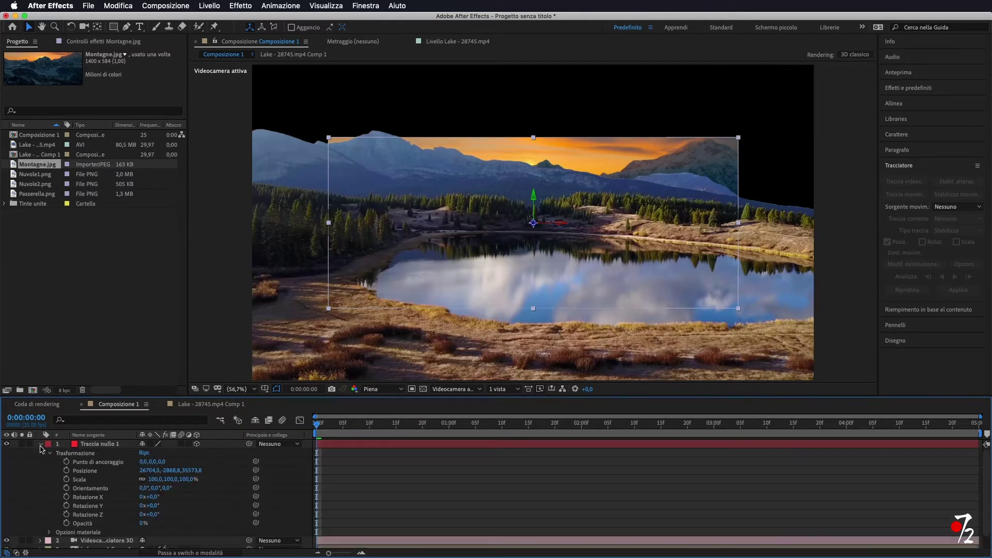
pyautogui.click(48, 453)
pyautogui.click(46, 454)
pyautogui.scroll(-1, 142, 483)
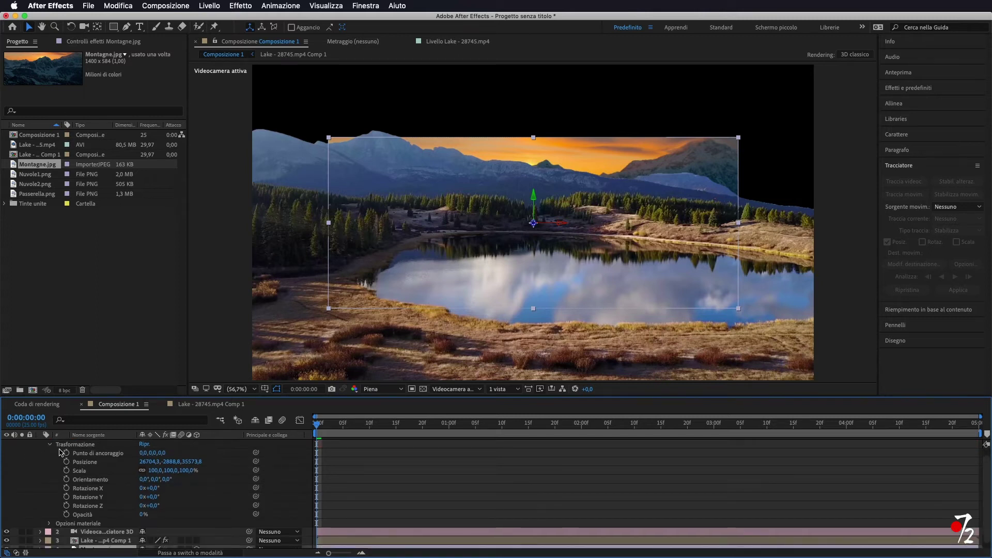
pyautogui.scroll(-1, 132, 486)
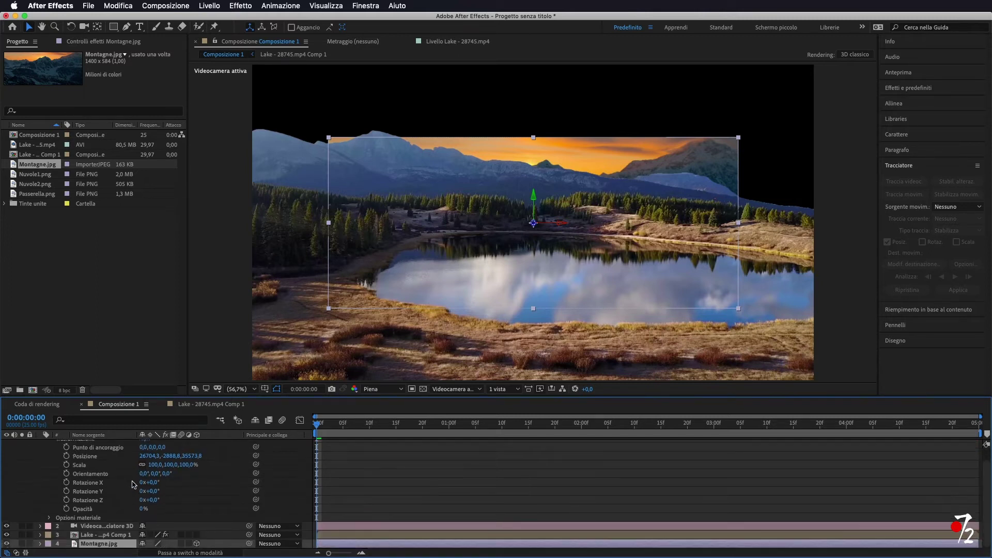
pyautogui.click(40, 543)
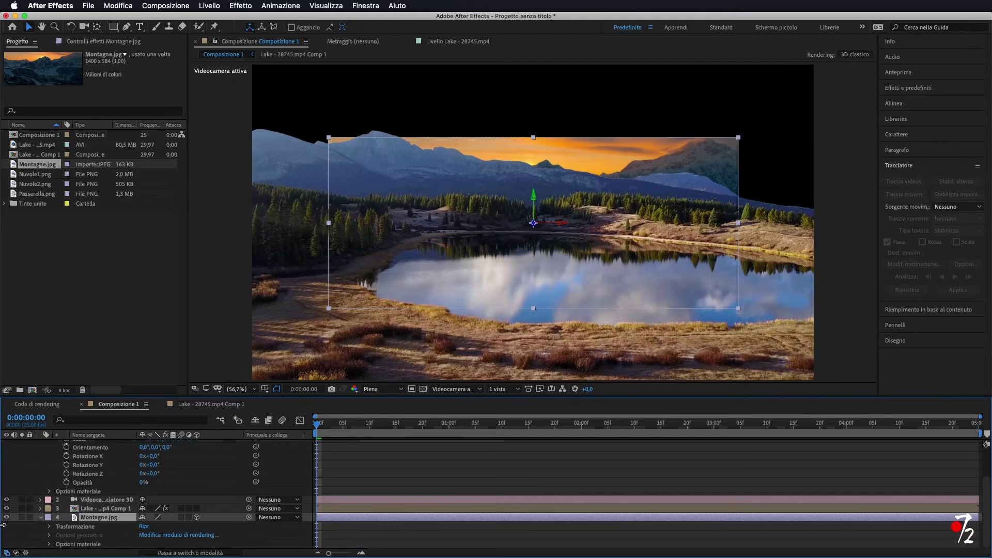
pyautogui.click(50, 527)
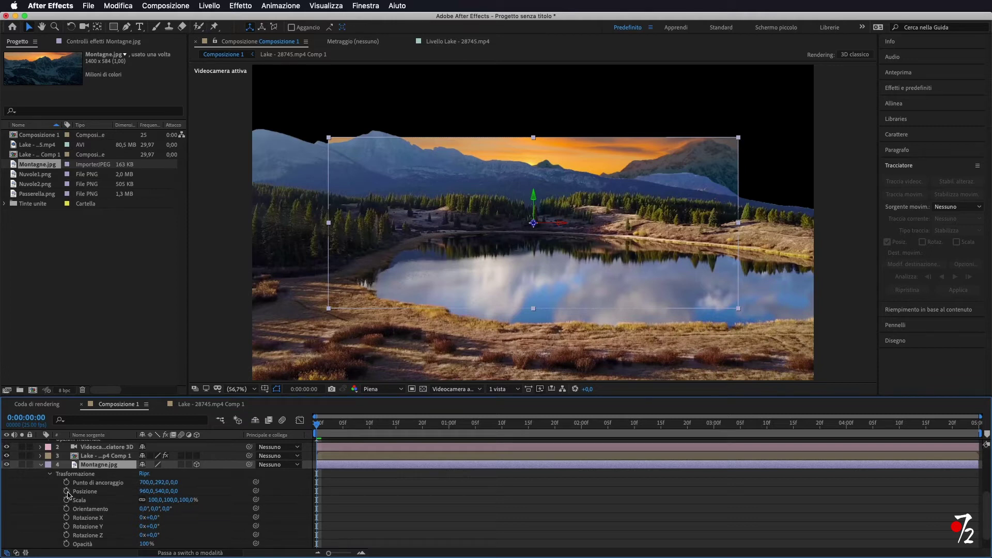
# Step: Add a Position expression to Montagne.jpg, pick-whipped to Traccia nullo 1's Position
pyautogui.keyDown('alt'); pyautogui.click(66, 492); pyautogui.keyUp('alt')
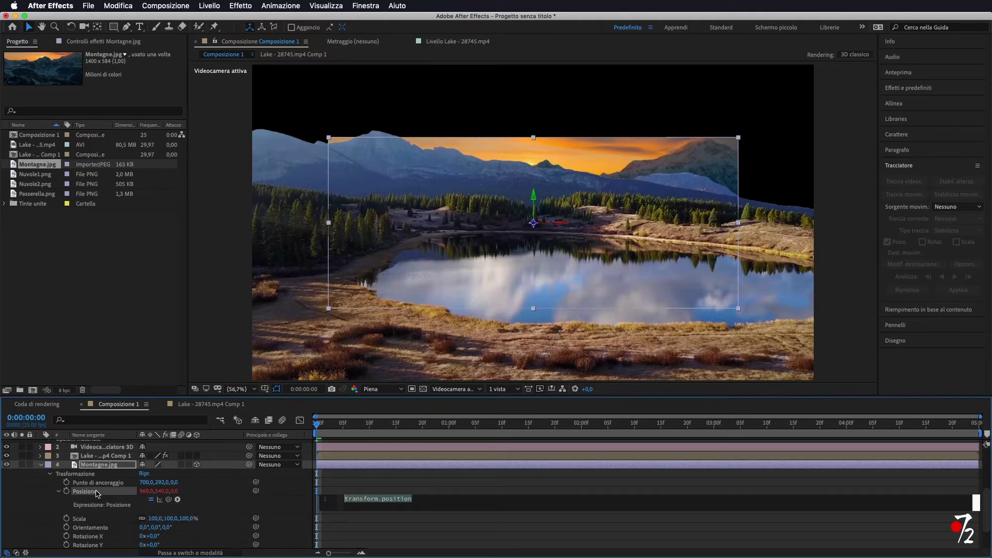
pyautogui.moveTo(169, 500)
pyautogui.mouseDown()
pyautogui.moveTo(109, 419)
pyautogui.moveTo(95, 453)
pyautogui.mouseUp()
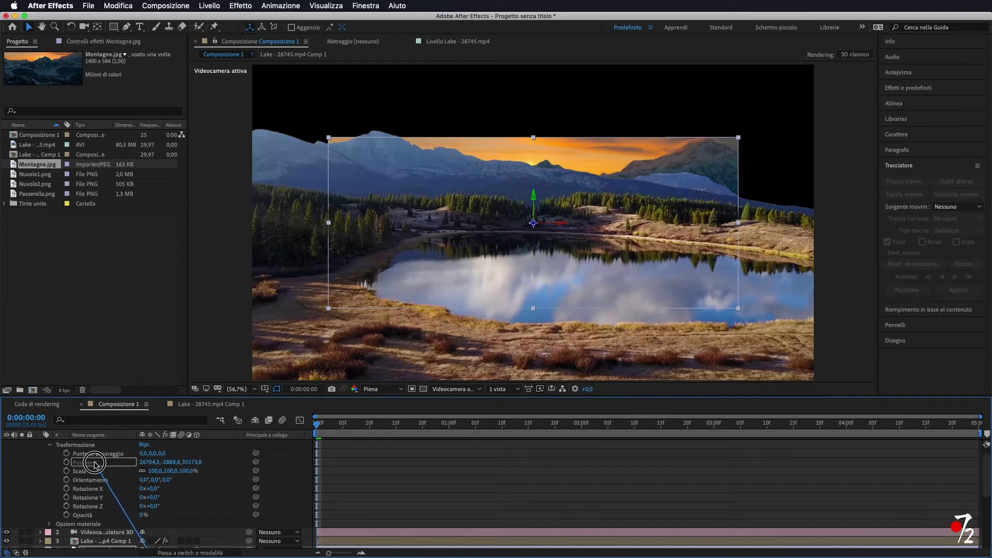
pyautogui.moveTo(94, 453); pyautogui.dragTo(132, 483)
pyautogui.scroll(3, 138, 486)
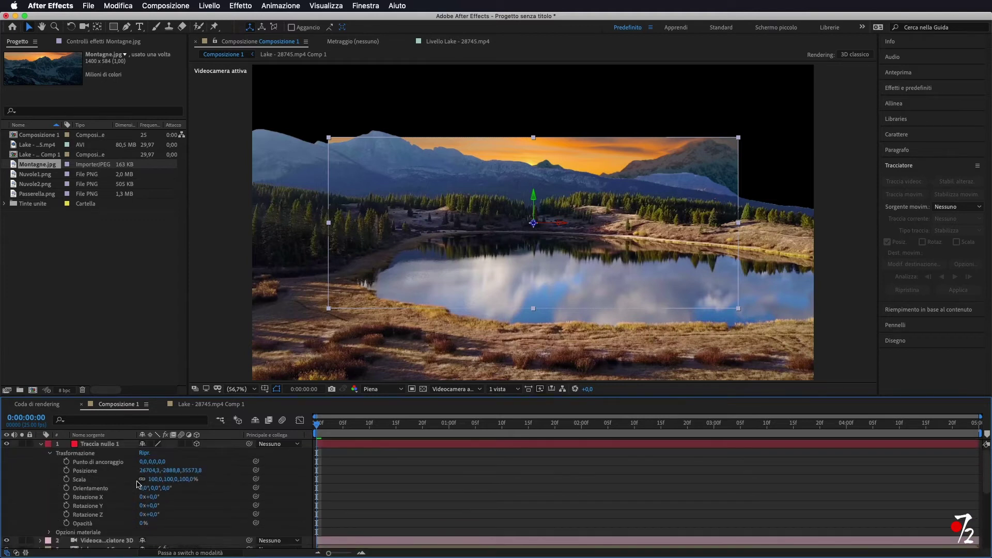
pyautogui.scroll(-3, 232, 474)
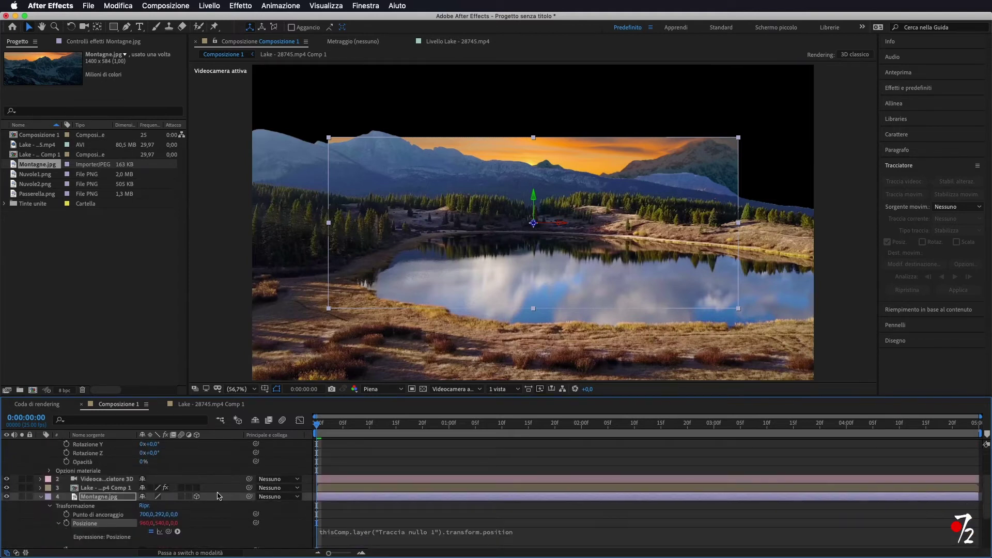
pyautogui.click(318, 424)
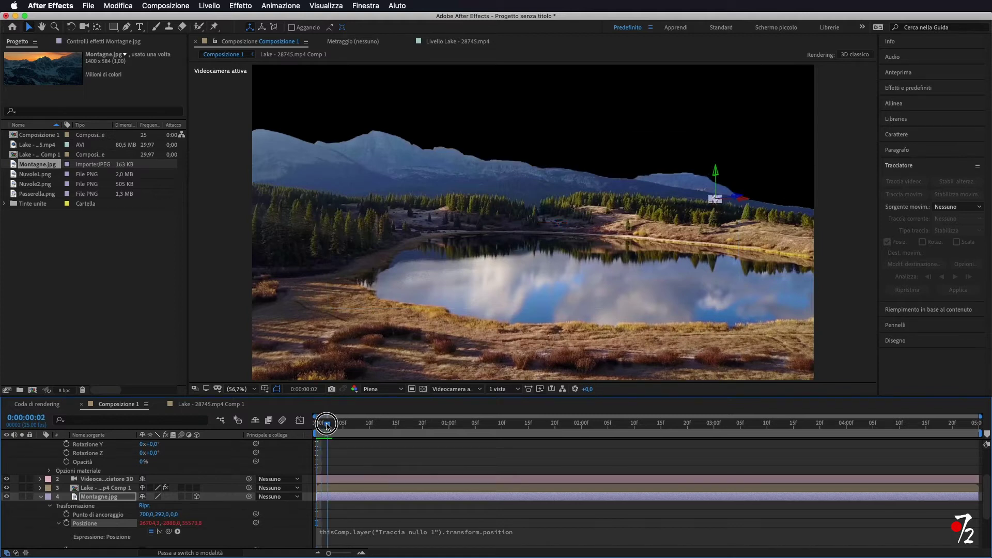
# Step: Preview the shot with the mountain image following the tracked null
pyautogui.press('space')
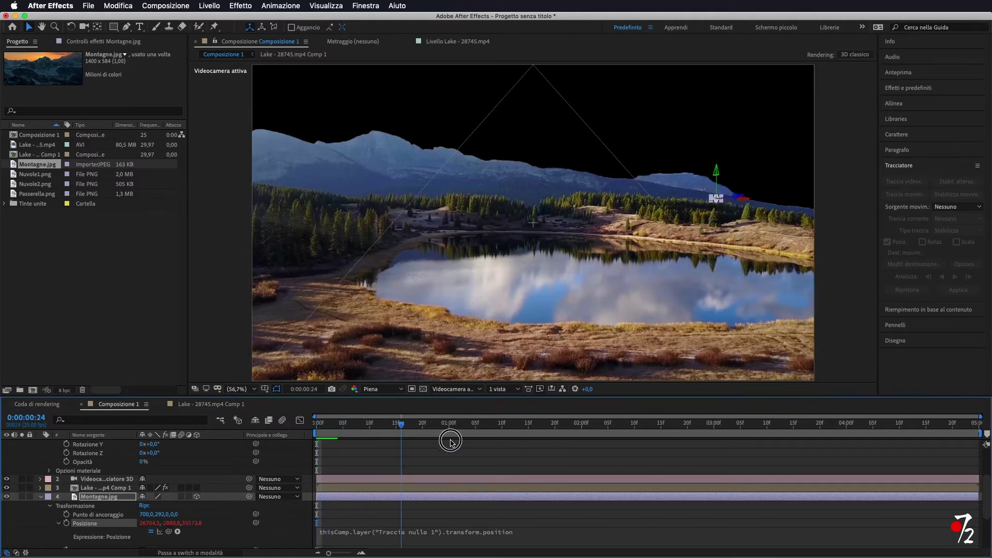
pyautogui.click(340, 444)
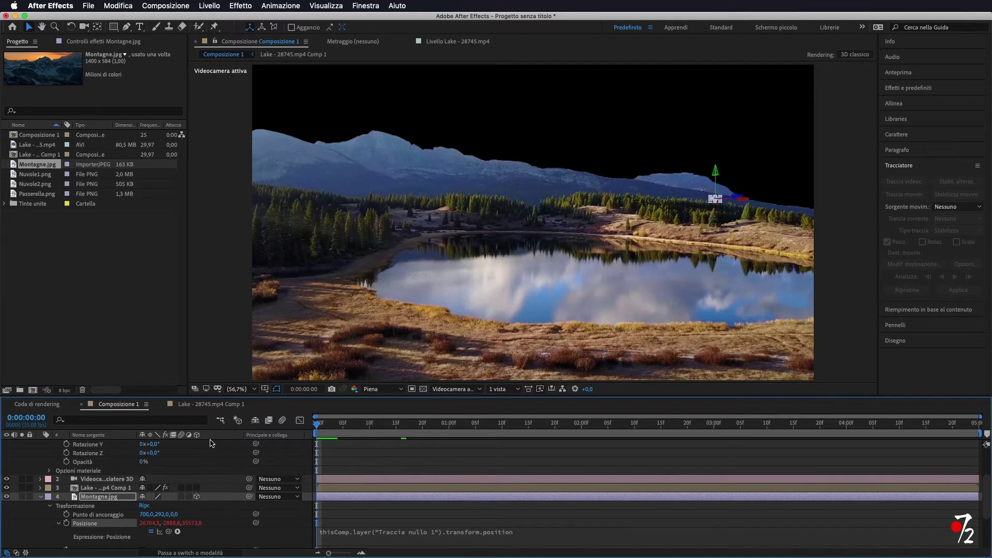
pyautogui.scroll(3, 176, 484)
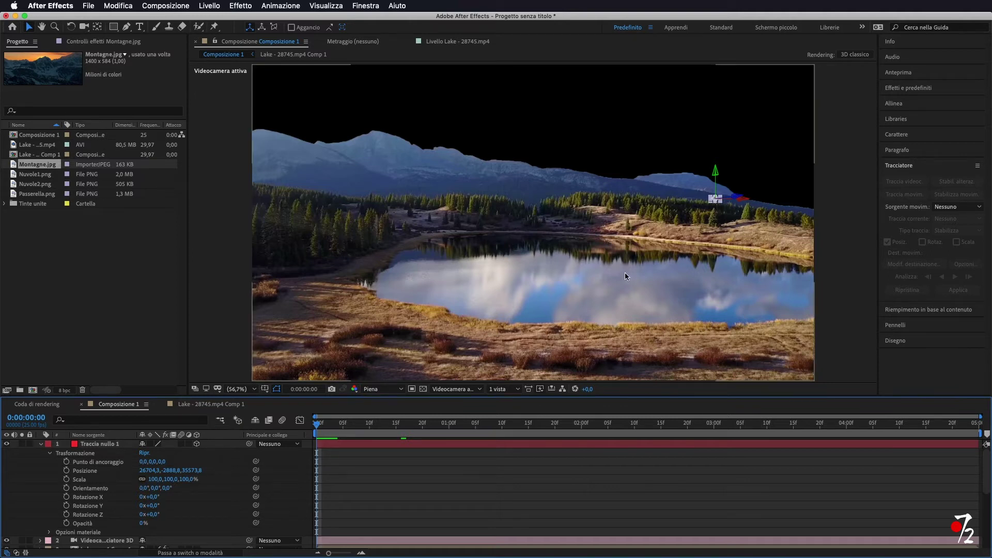
# Step: Scale the Montagne.jpg image up substantially so it spreads across the sky
pyautogui.press('super+v')
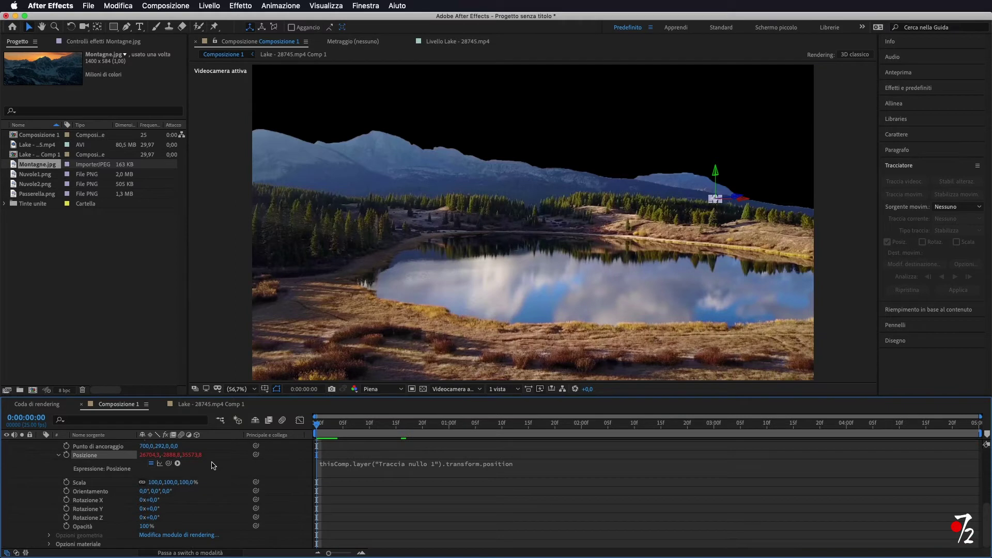
pyautogui.moveTo(184, 482); pyautogui.dragTo(681, 479)
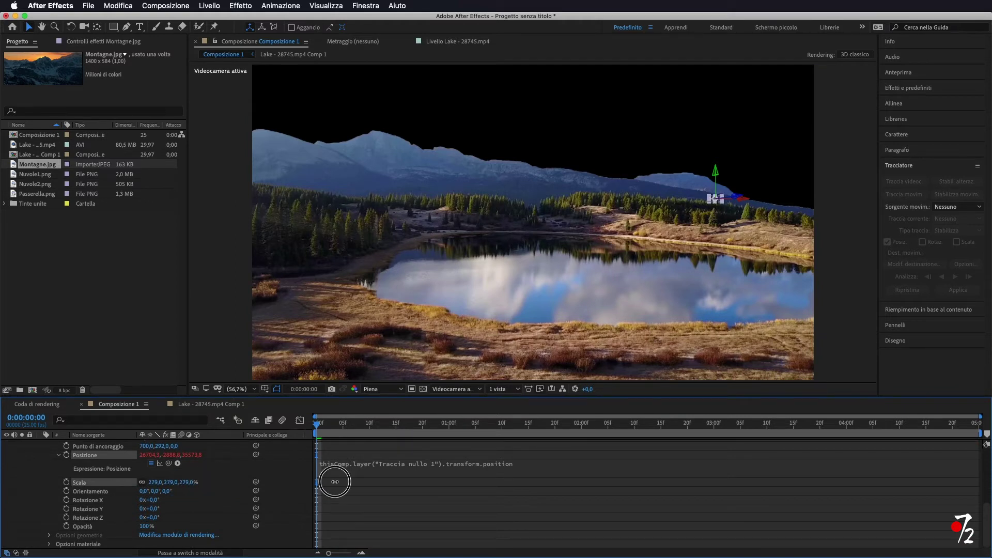
pyautogui.moveTo(196, 486); pyautogui.dragTo(810, 482)
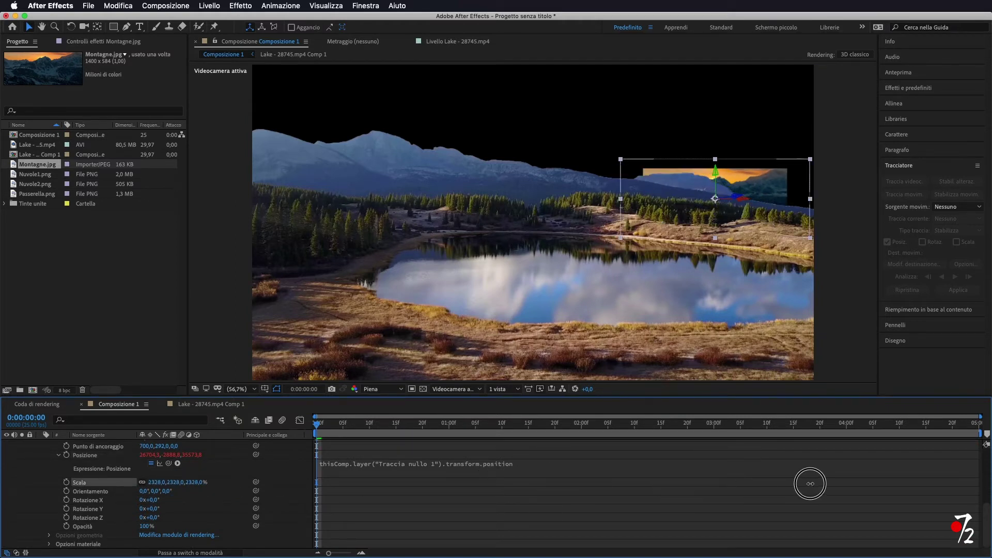
pyautogui.moveTo(195, 482)
pyautogui.mouseDown()
pyautogui.moveTo(535, 475)
pyautogui.moveTo(408, 466)
pyautogui.mouseUp()
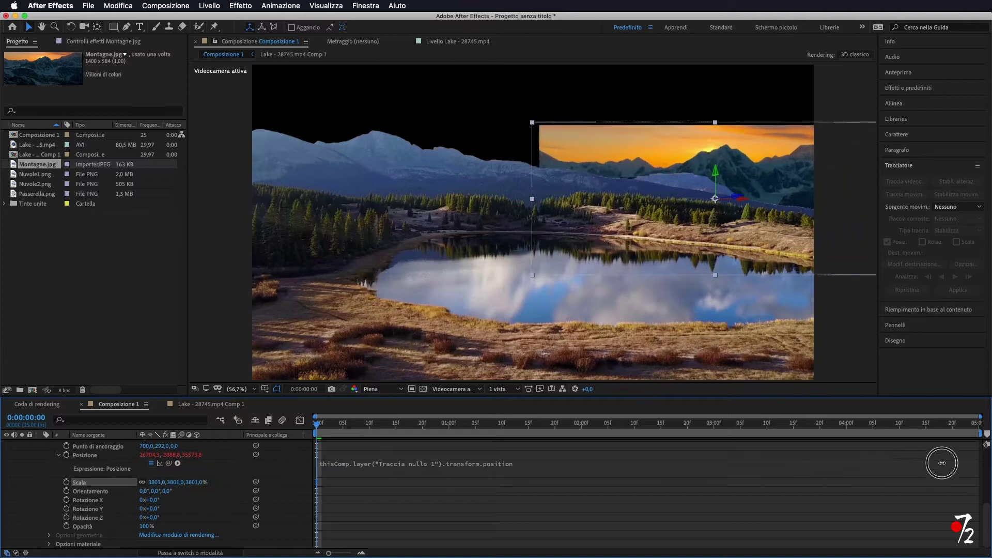
pyautogui.moveTo(192, 483); pyautogui.dragTo(660, 473)
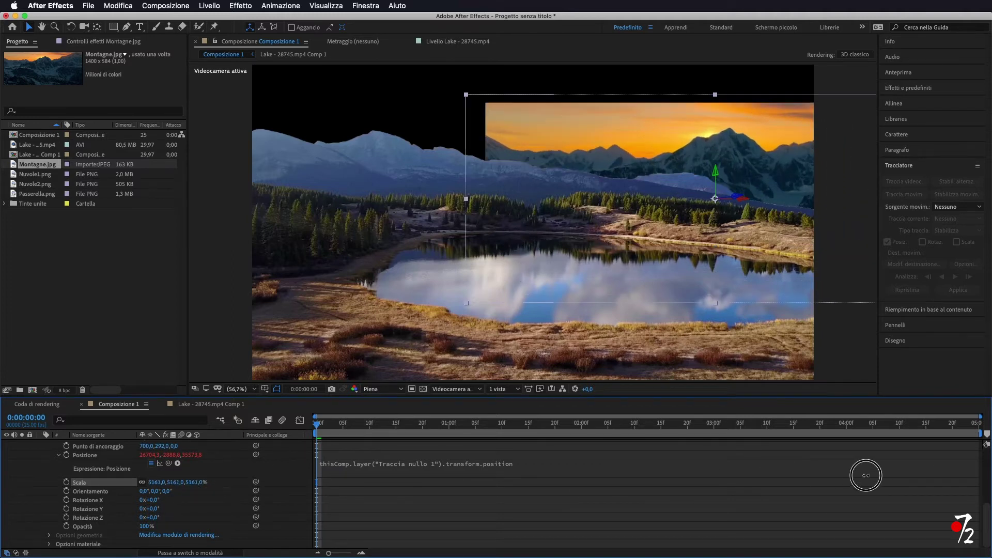
pyautogui.moveTo(192, 482)
pyautogui.mouseDown()
pyautogui.moveTo(762, 498)
pyautogui.moveTo(426, 495)
pyautogui.mouseUp()
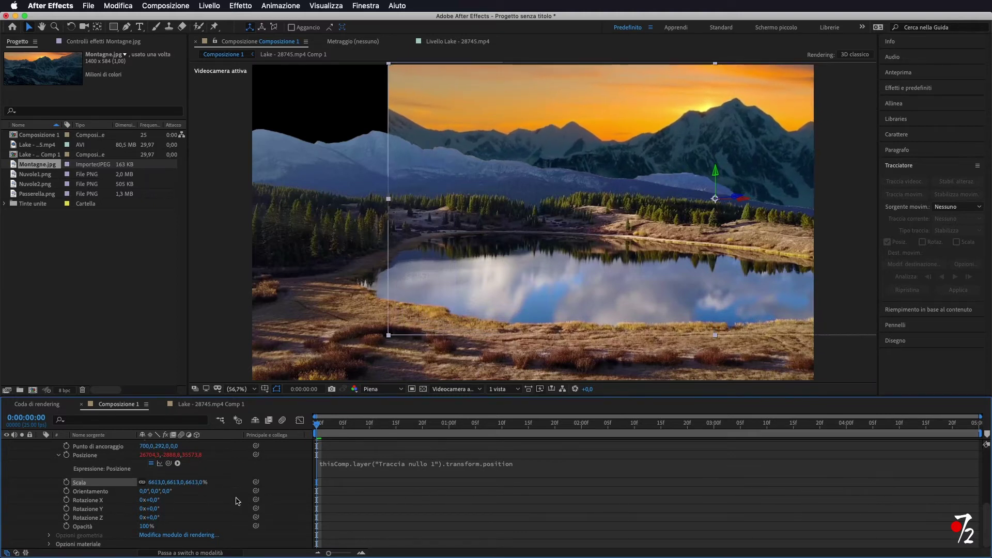
pyautogui.moveTo(194, 483); pyautogui.dragTo(339, 482)
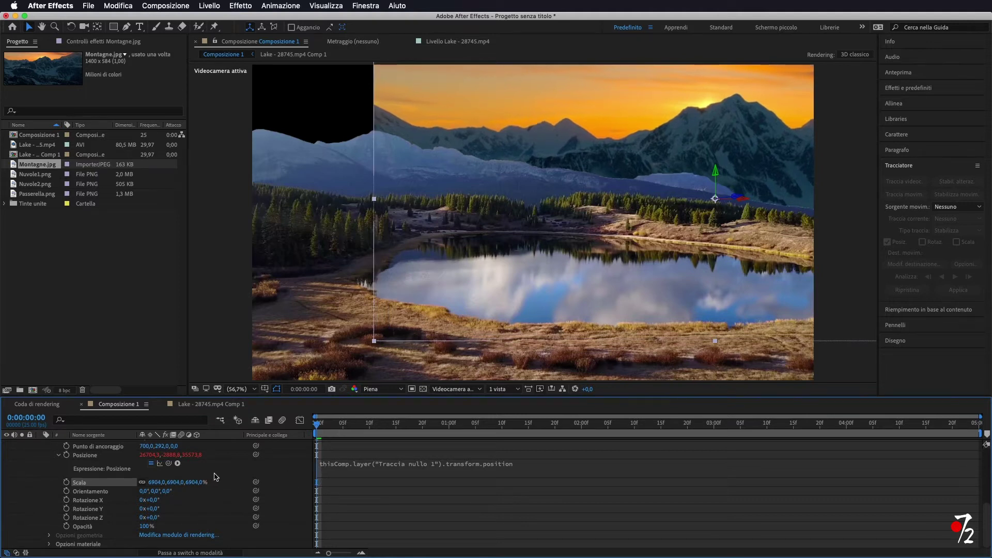
pyautogui.scroll(3, 217, 478)
# Step: Adjust Montagne.jpg's anchor point X/Y and raise its scale to 8436%
pyautogui.moveTo(146, 493); pyautogui.dragTo(293, 502)
pyautogui.moveTo(161, 491); pyautogui.dragTo(123, 496)
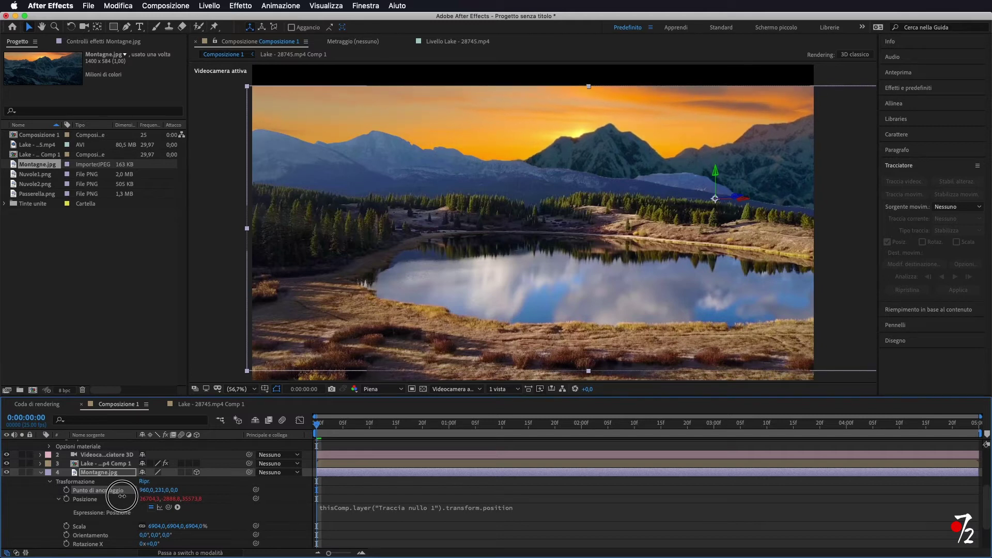
pyautogui.moveTo(146, 490)
pyautogui.mouseDown()
pyautogui.moveTo(113, 491)
pyautogui.moveTo(171, 493)
pyautogui.mouseUp()
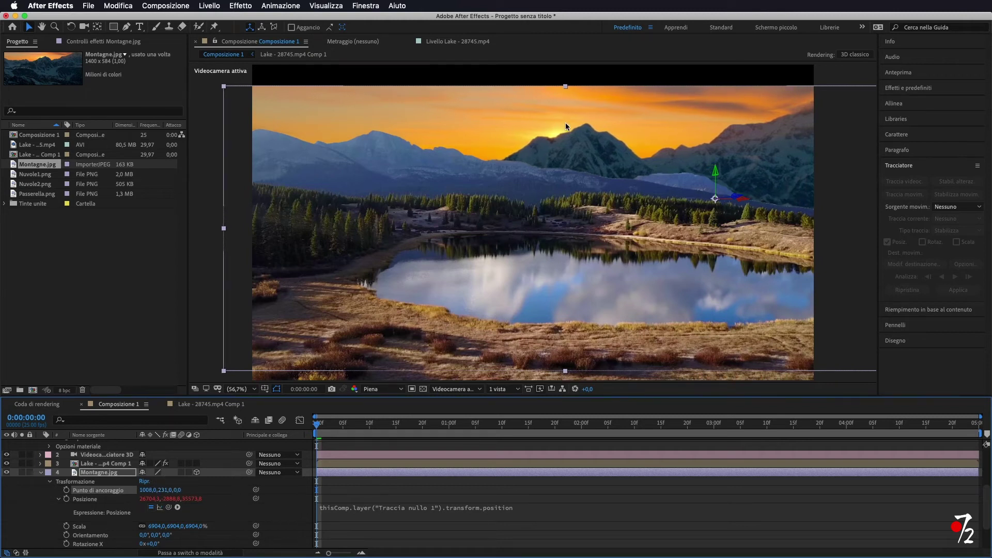
pyautogui.moveTo(198, 526); pyautogui.dragTo(772, 507)
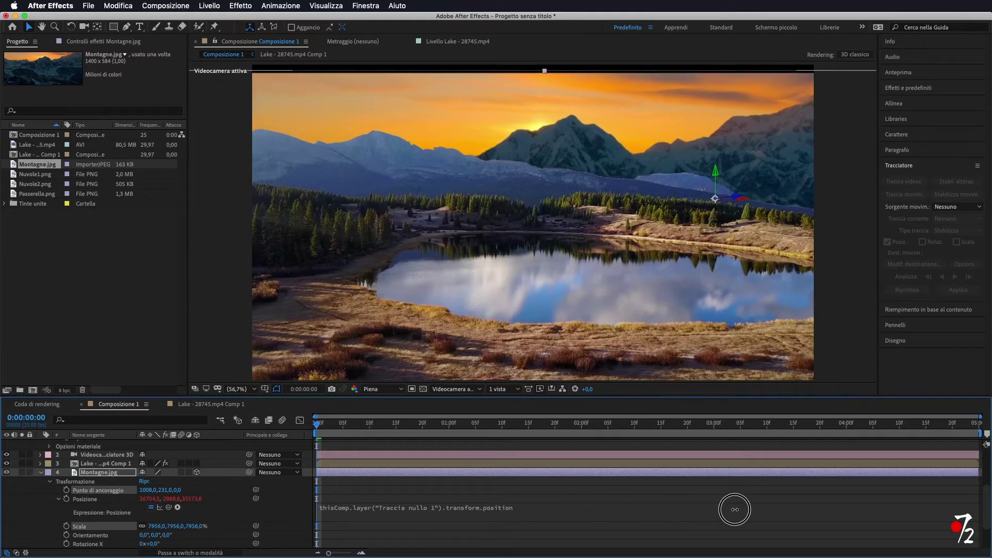
pyautogui.moveTo(160, 489); pyautogui.dragTo(162, 490)
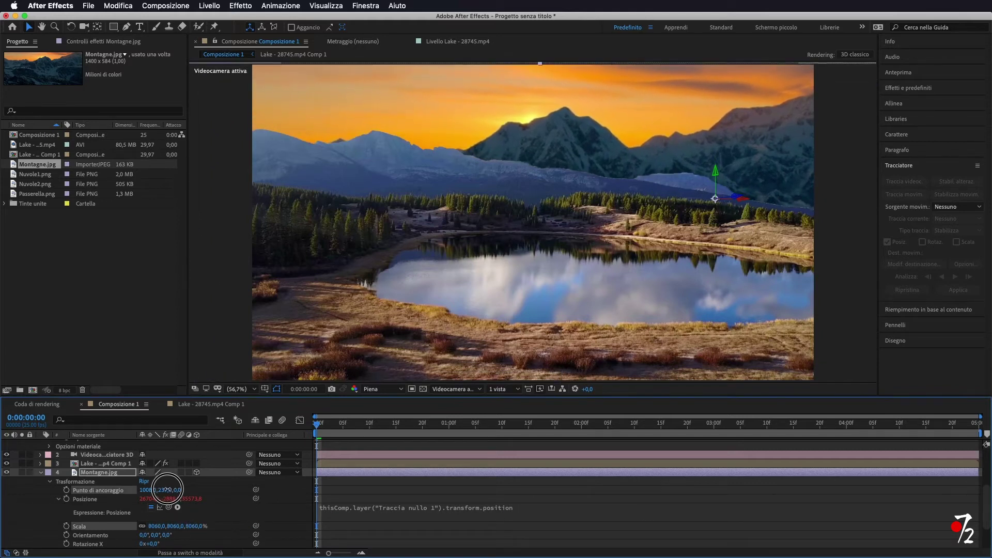
pyautogui.moveTo(188, 526); pyautogui.dragTo(384, 523)
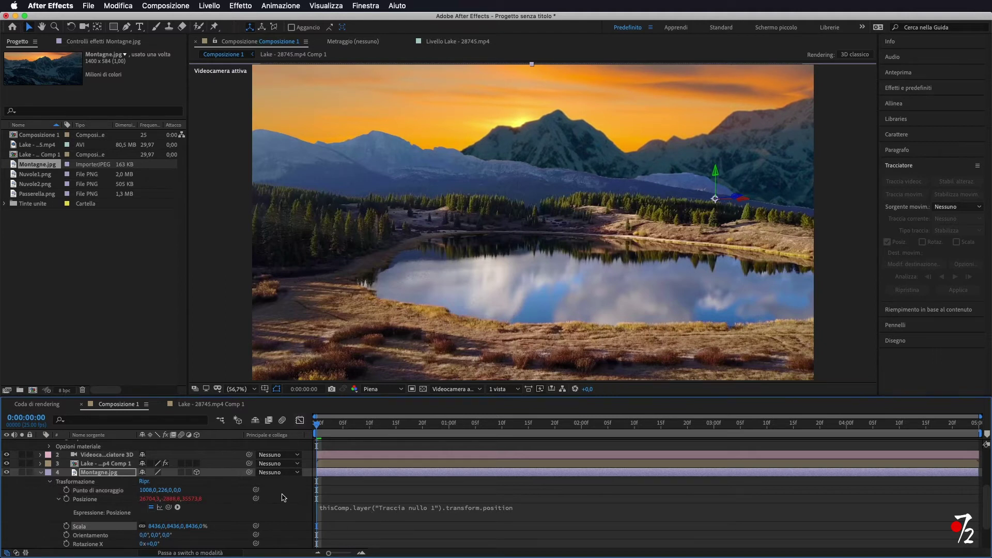
# Step: Scrub the timeline forward and back to check the mountain sky placement
pyautogui.moveTo(317, 424); pyautogui.dragTo(606, 438)
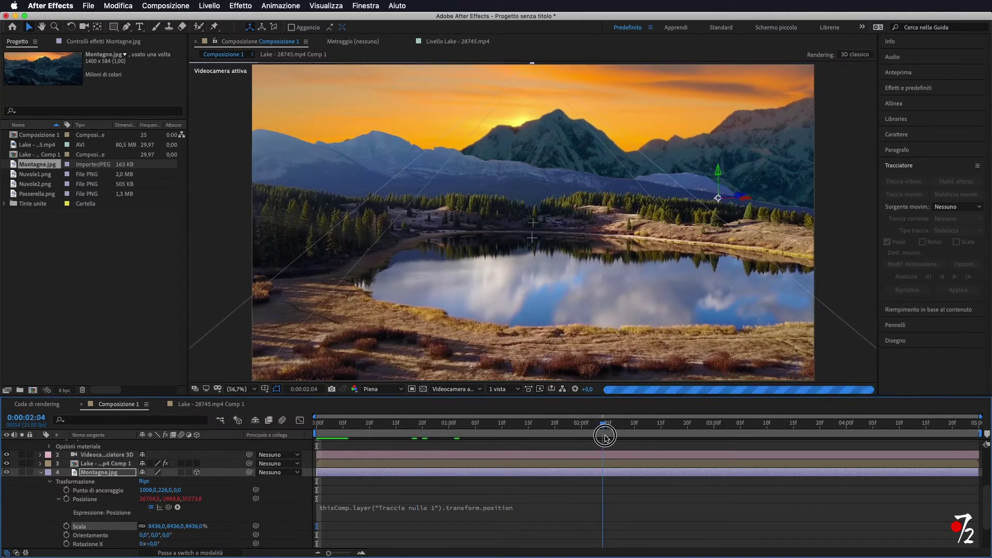
pyautogui.moveTo(605, 437); pyautogui.dragTo(316, 434)
pyautogui.scroll(5, 47, 489)
# Step: Collapse the null, search Effects & Presets for 'livelli', and select Correzione colore > Livelli
pyautogui.click(40, 444)
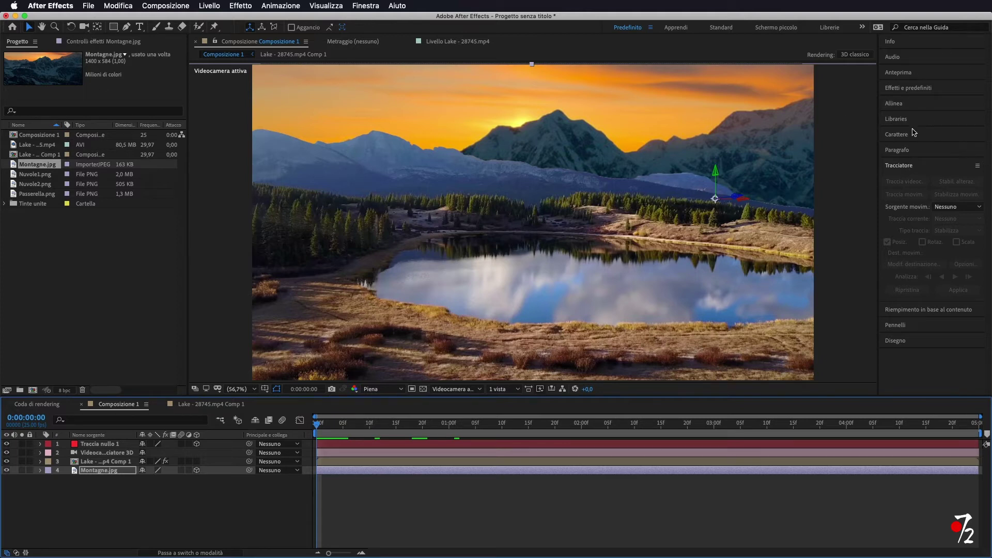
pyautogui.click(902, 89)
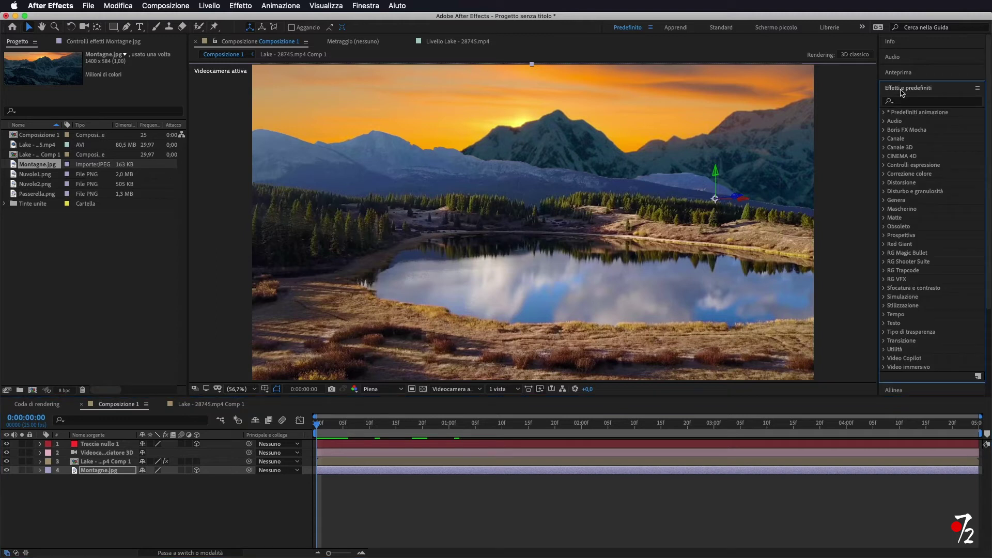
pyautogui.click(903, 102)
pyautogui.write('livelli')
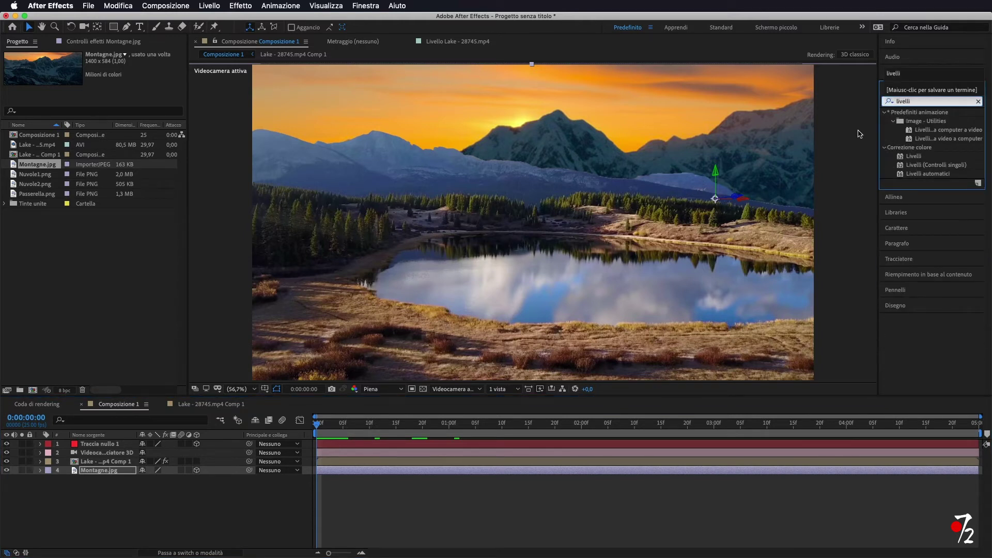
pyautogui.click(915, 157)
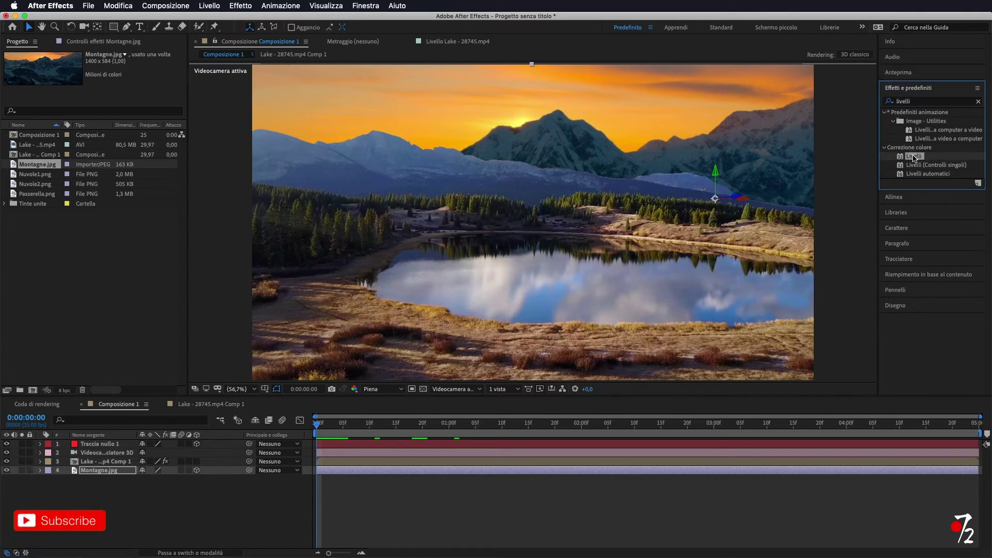
# Step: Apply Livelli to Montagne.jpg and pull the white input triangle left
pyautogui.moveTo(914, 158)
pyautogui.mouseDown()
pyautogui.moveTo(103, 460)
pyautogui.moveTo(101, 470)
pyautogui.mouseUp()
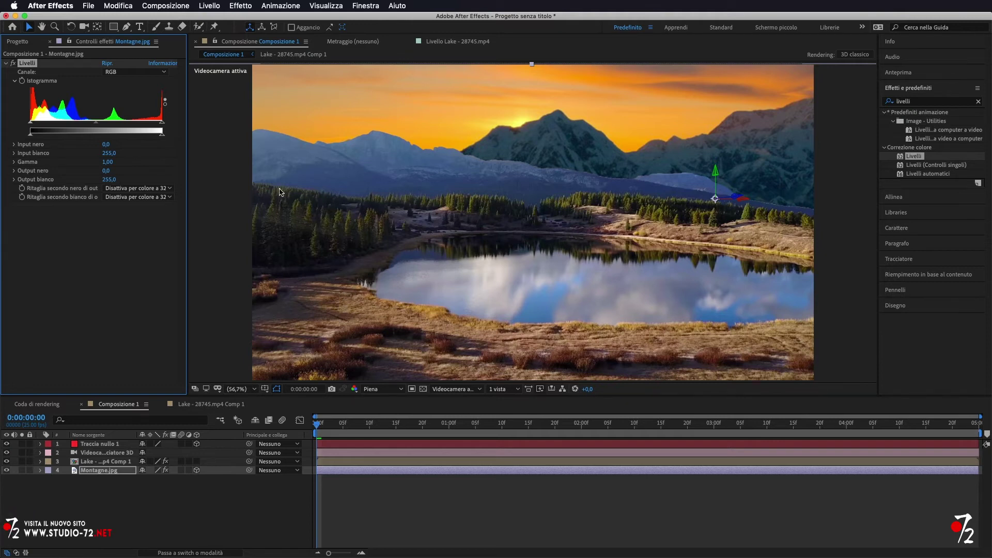
pyautogui.moveTo(162, 125); pyautogui.dragTo(176, 130)
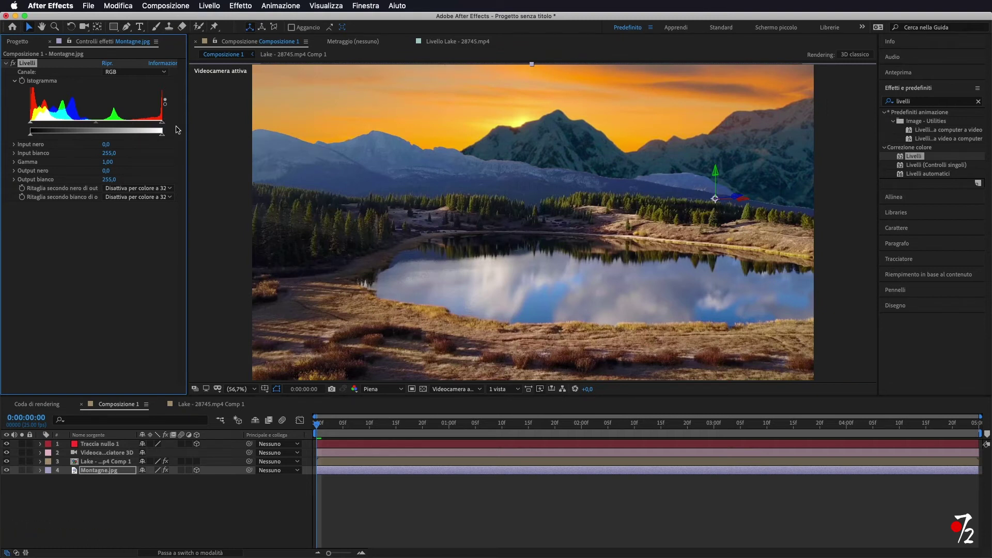
# Step: Switch the Levels channel to Rosso and the viewer to show only Red
pyautogui.click(127, 72)
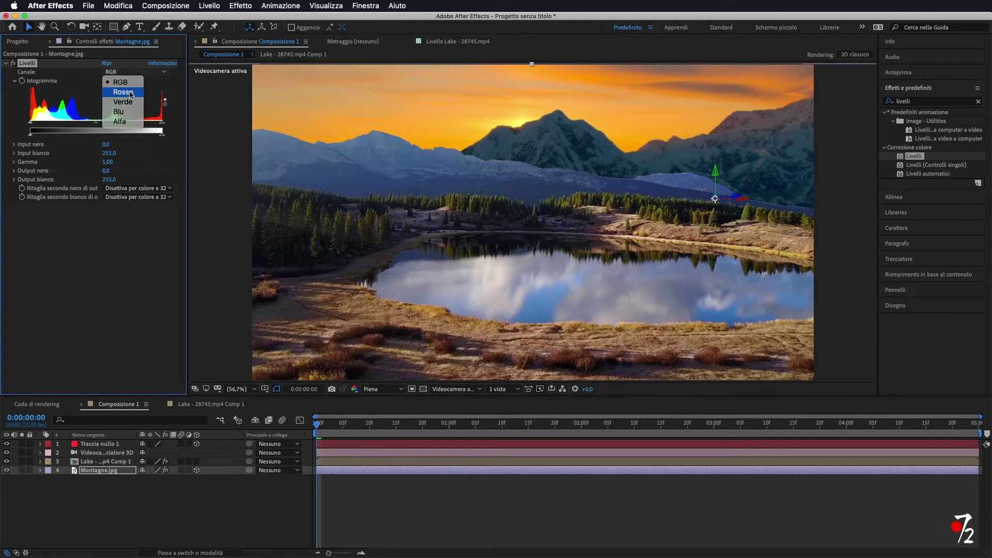
pyautogui.click(130, 95)
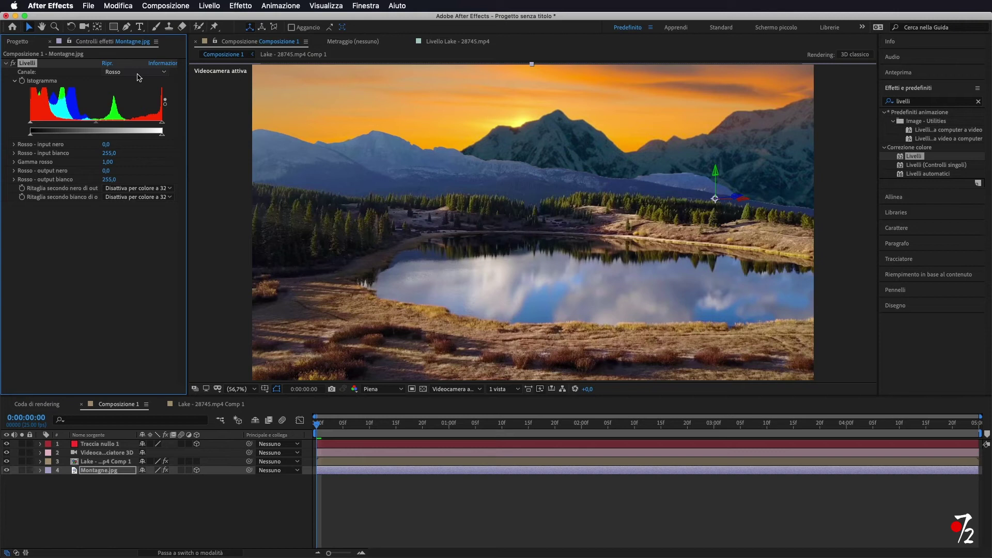
pyautogui.click(354, 390)
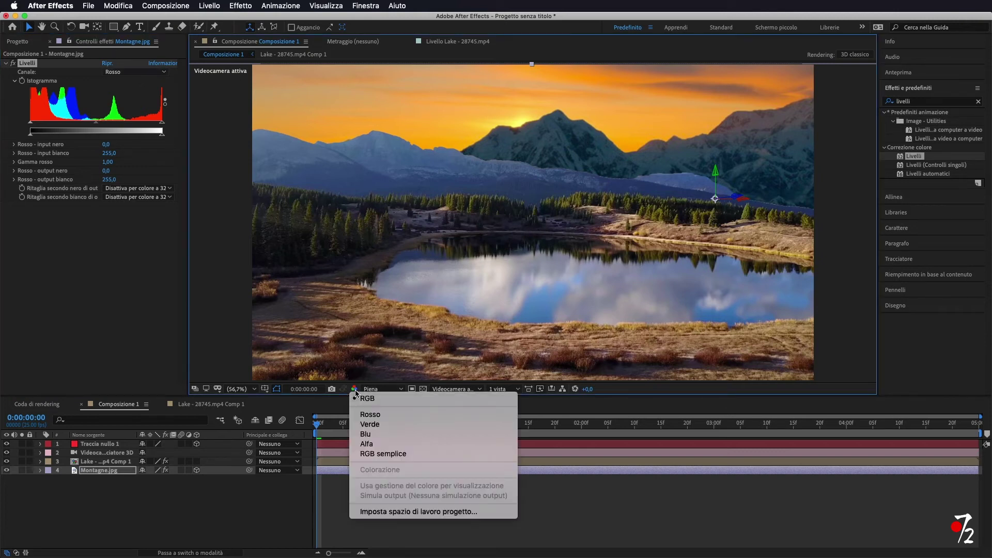
pyautogui.hotkey('alt', '1')
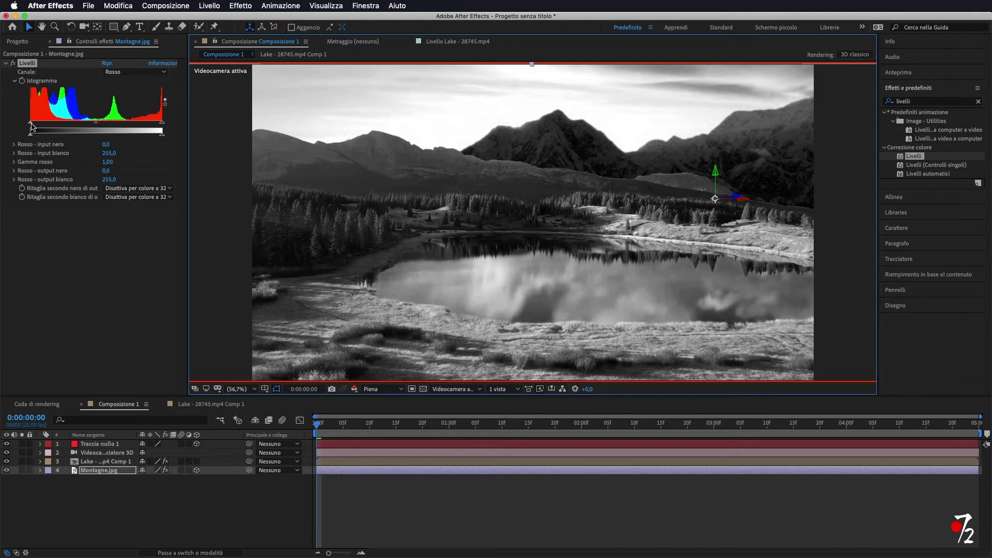
# Step: Set red input black 8, input white 241 and output black 36
pyautogui.moveTo(32, 126); pyautogui.dragTo(55, 139)
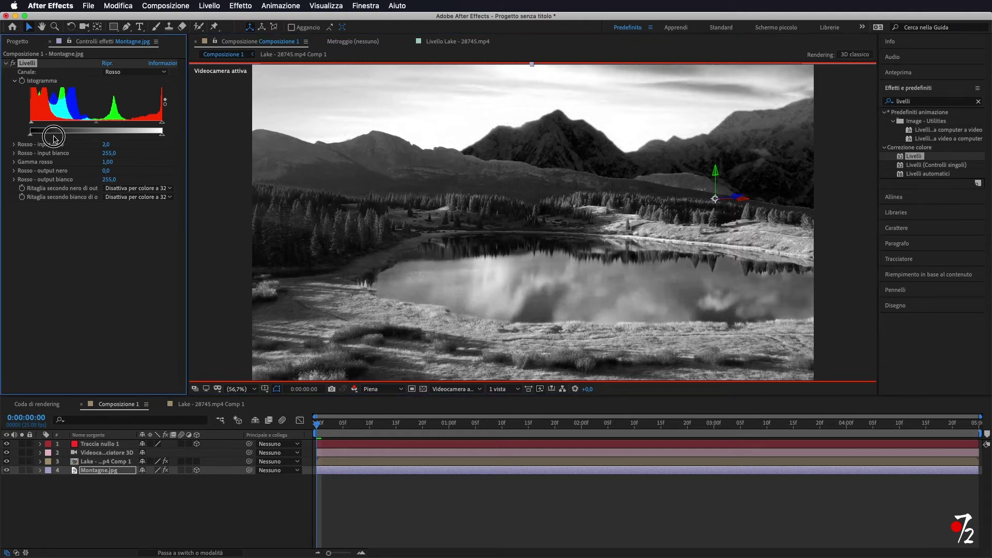
pyautogui.moveTo(30, 134); pyautogui.dragTo(48, 137)
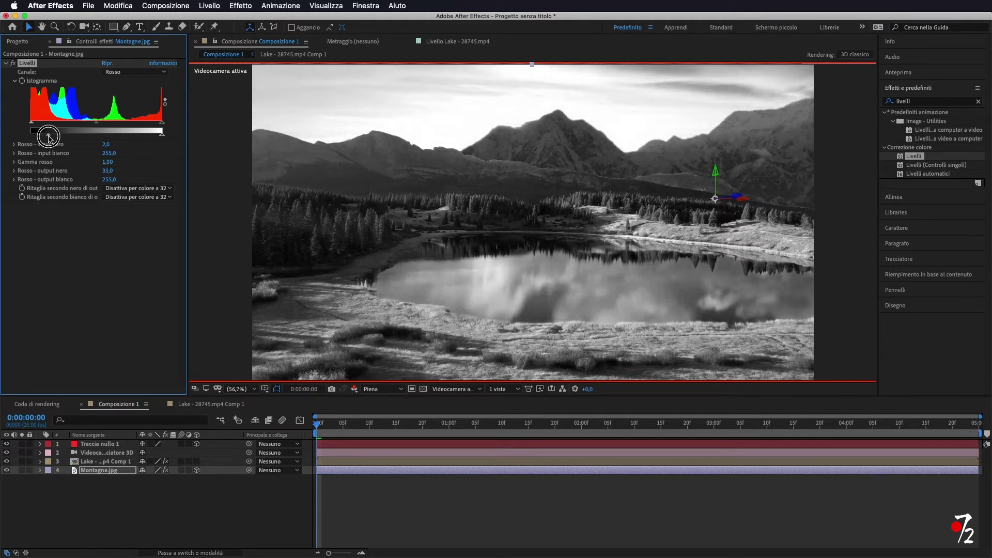
pyautogui.moveTo(49, 137); pyautogui.dragTo(34, 126)
pyautogui.moveTo(160, 125); pyautogui.dragTo(155, 127)
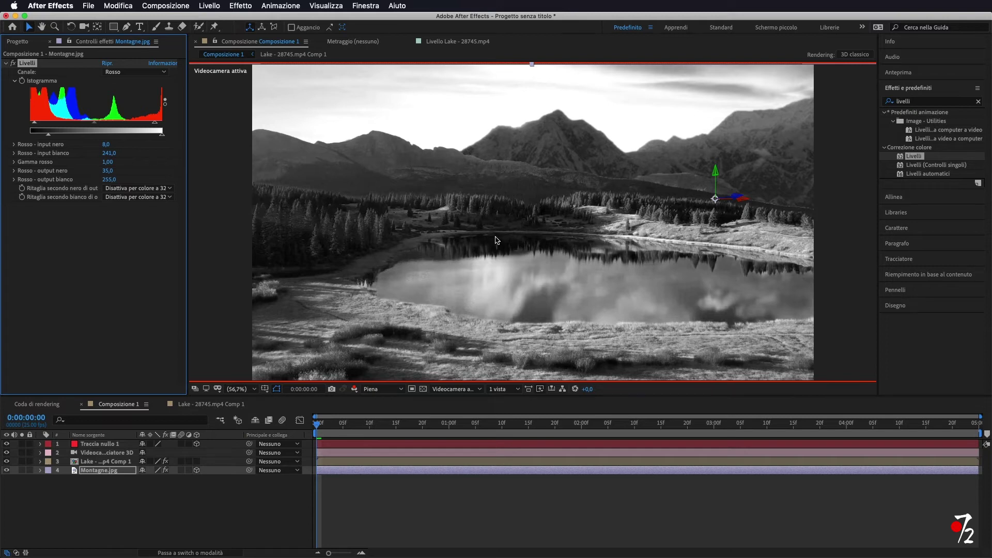
pyautogui.moveTo(50, 139); pyautogui.dragTo(49, 140)
# Step: Switch the Levels channel to Verde and the viewer to show only Green
pyautogui.click(124, 72)
pyautogui.click(122, 107)
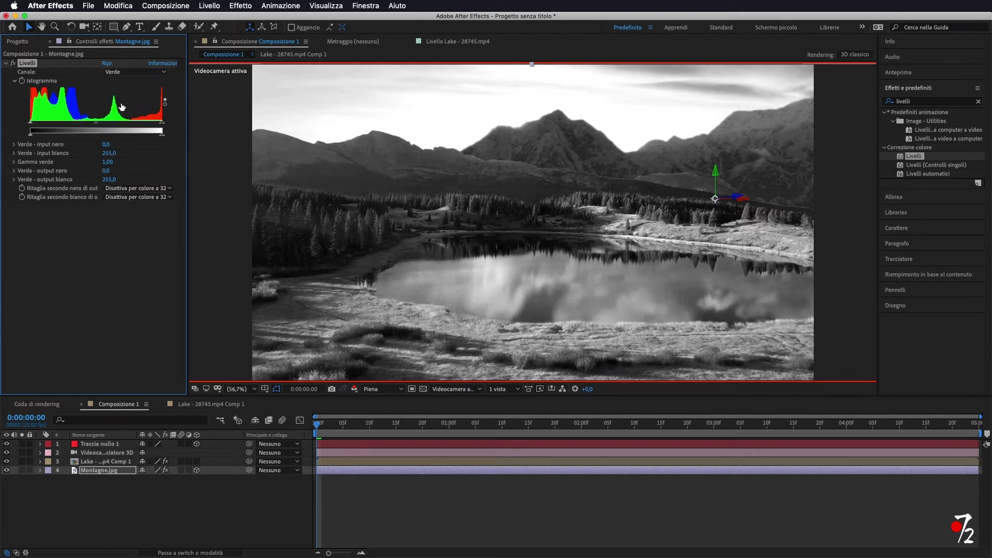
pyautogui.click(354, 388)
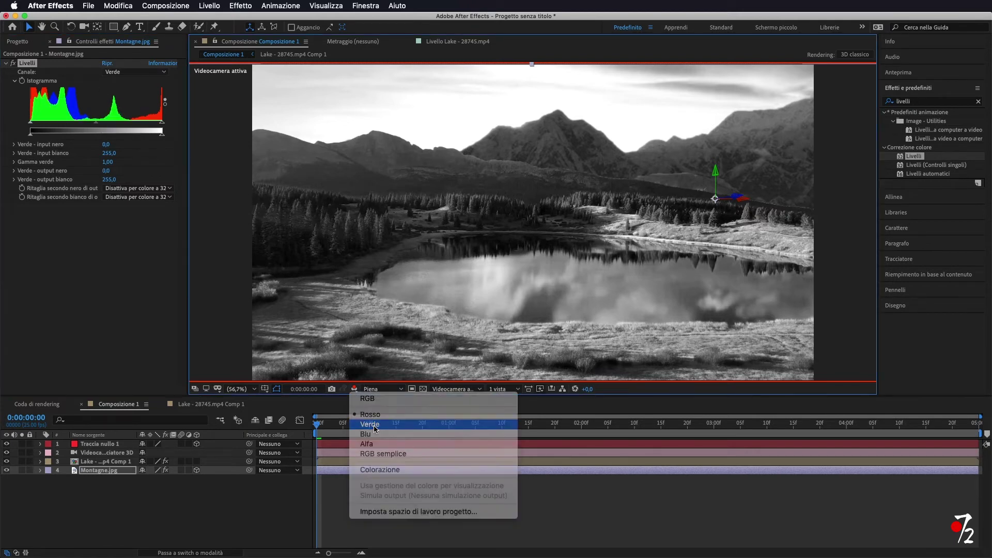
pyautogui.click(370, 425)
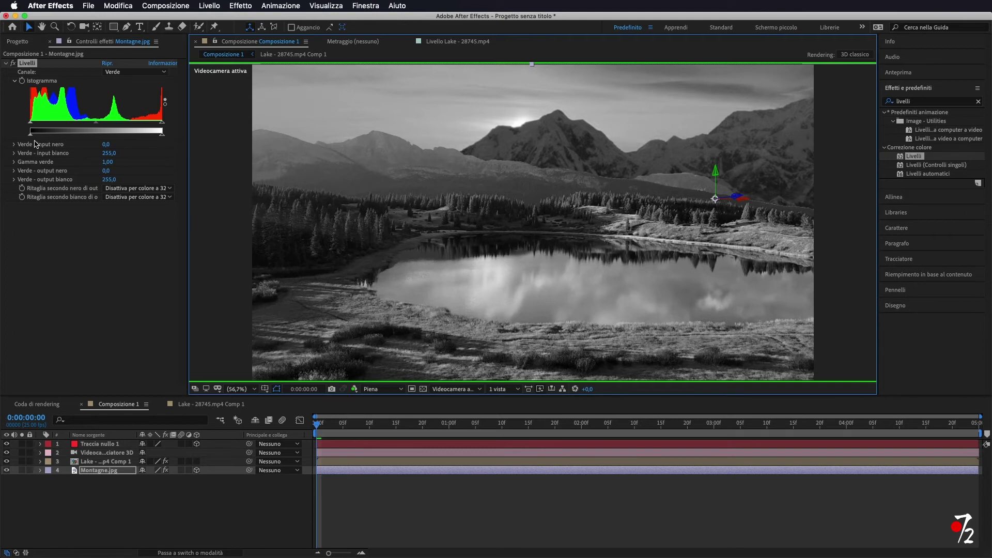
# Step: Set green input black 10 and output black 50, keeping input white at 255
pyautogui.moveTo(32, 137); pyautogui.dragTo(56, 140)
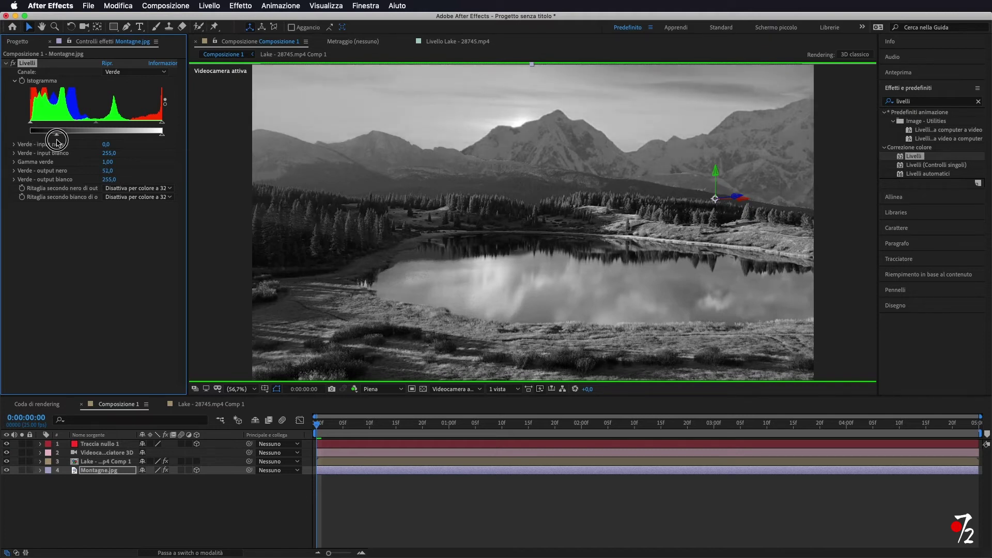
pyautogui.moveTo(57, 140); pyautogui.dragTo(53, 141)
pyautogui.moveTo(163, 123); pyautogui.dragTo(188, 123)
pyautogui.moveTo(32, 125); pyautogui.dragTo(36, 128)
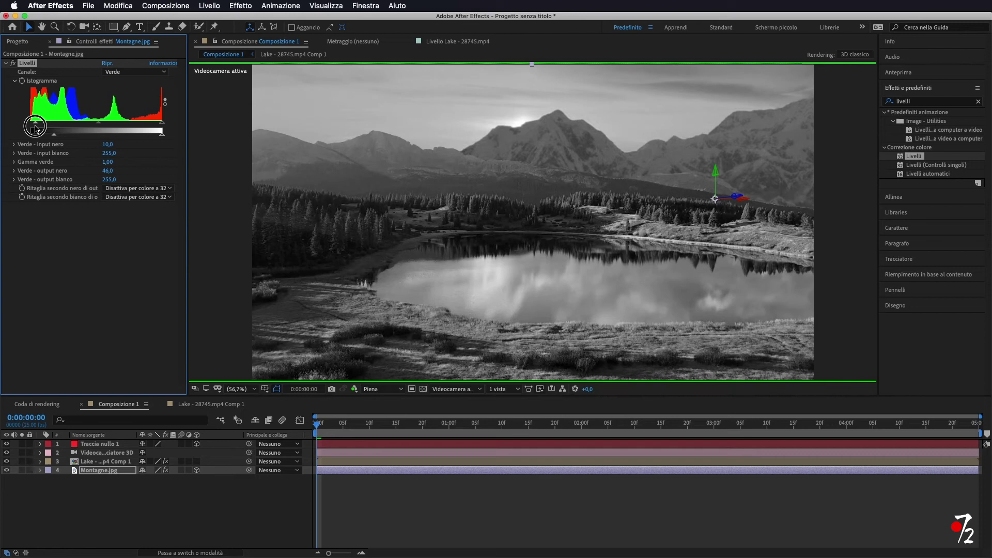
pyautogui.moveTo(52, 136); pyautogui.dragTo(56, 135)
# Step: Show only Blue in the viewer and switch the Levels channel to Blu
pyautogui.click(355, 389)
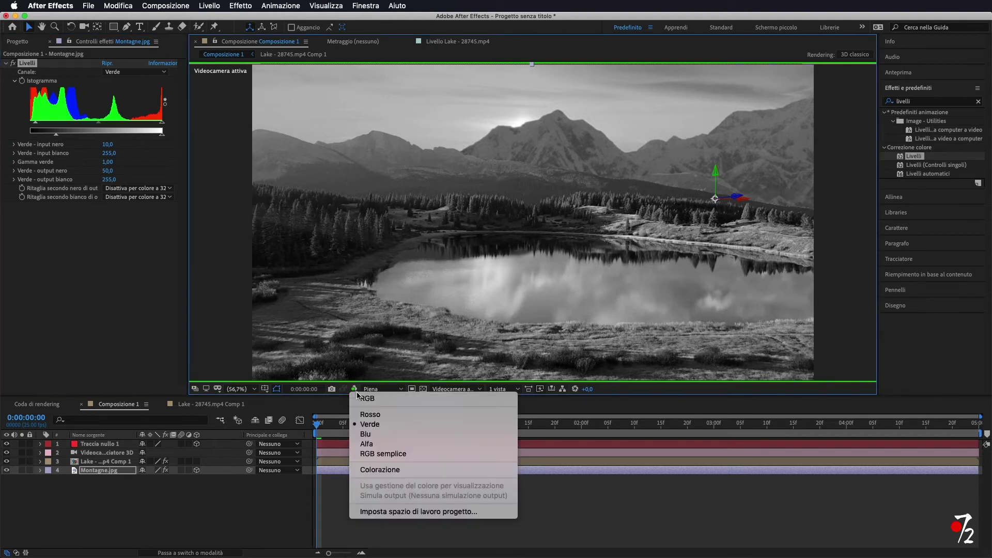
pyautogui.click(380, 434)
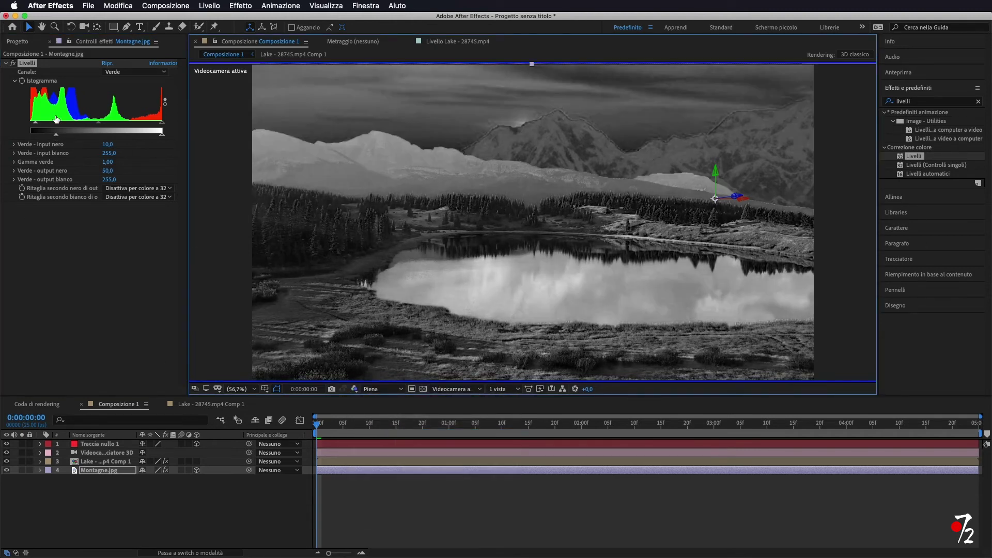
pyautogui.click(135, 71)
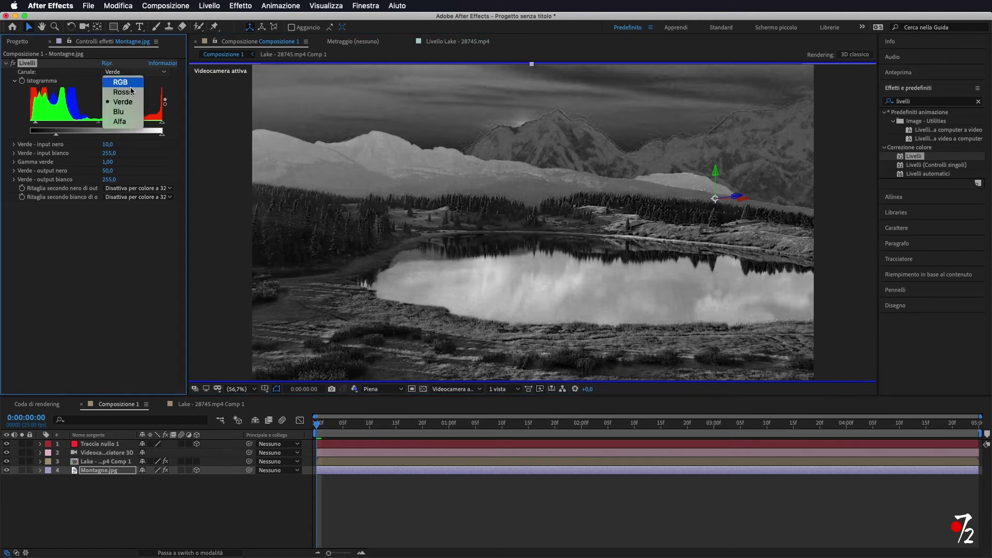
pyautogui.click(126, 110)
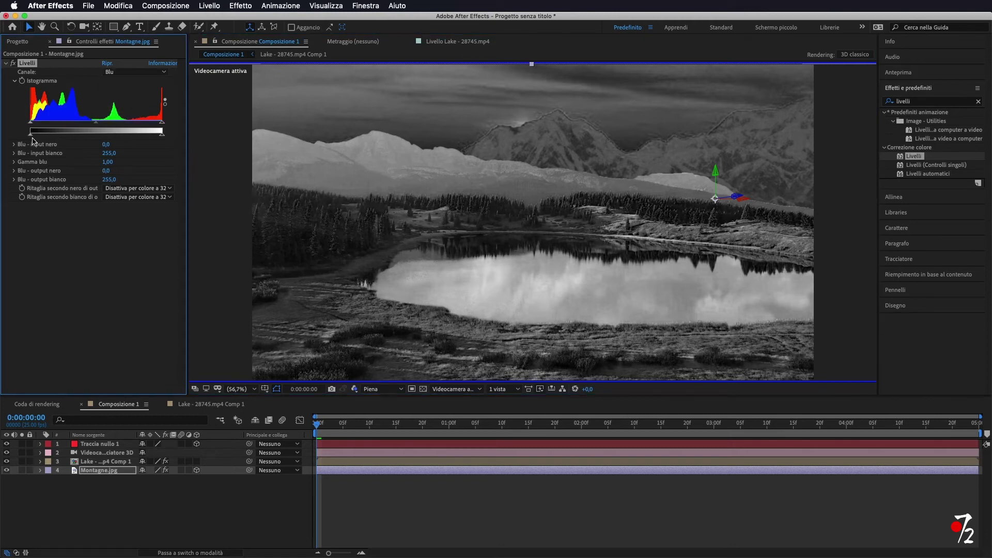
# Step: Set blue output black to 70 and input white to 237
pyautogui.moveTo(30, 135); pyautogui.dragTo(54, 135)
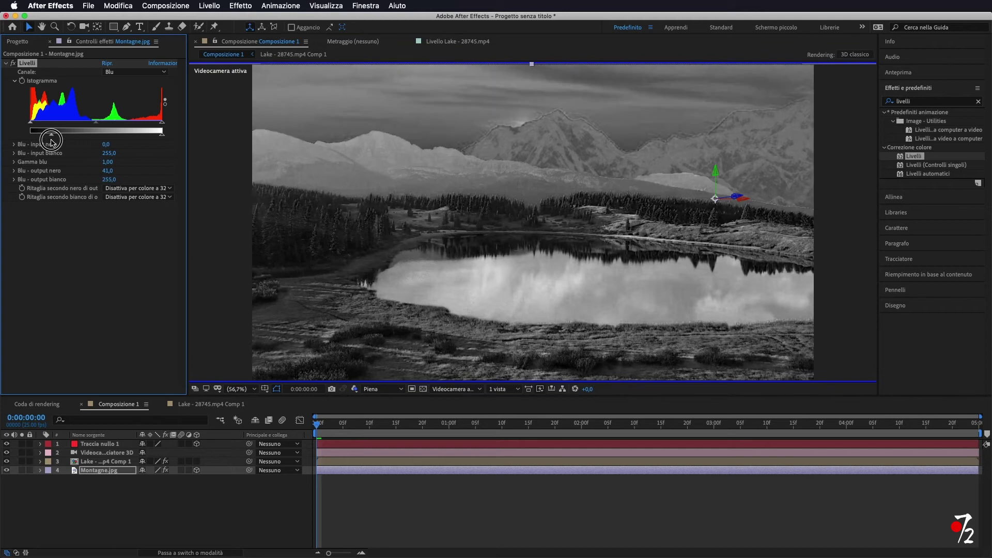
pyautogui.moveTo(55, 140); pyautogui.dragTo(66, 144)
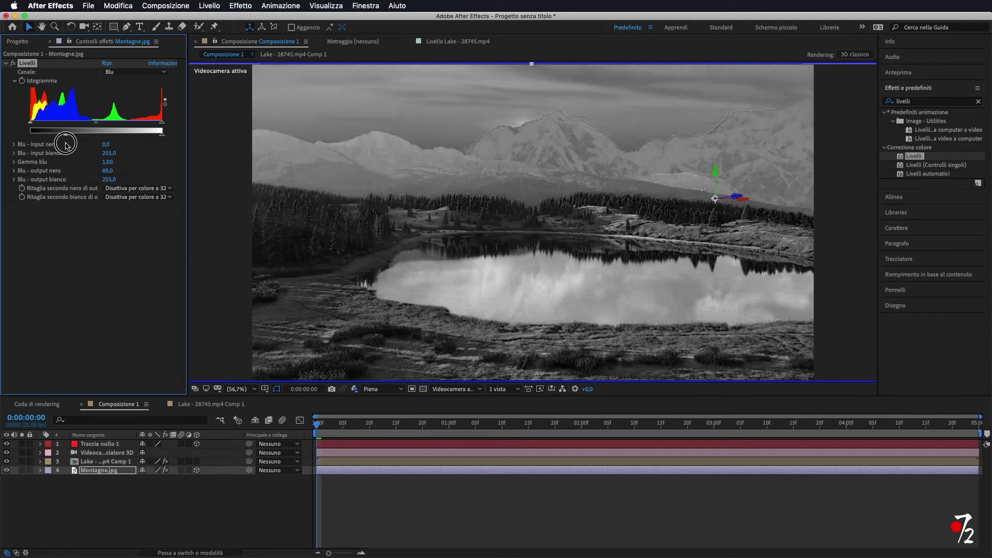
pyautogui.moveTo(66, 144); pyautogui.dragTo(66, 144)
pyautogui.moveTo(156, 123); pyautogui.dragTo(154, 125)
pyautogui.moveTo(154, 125); pyautogui.dragTo(153, 125)
# Step: Set both the Levels channel and the viewer display back to RGB
pyautogui.click(136, 72)
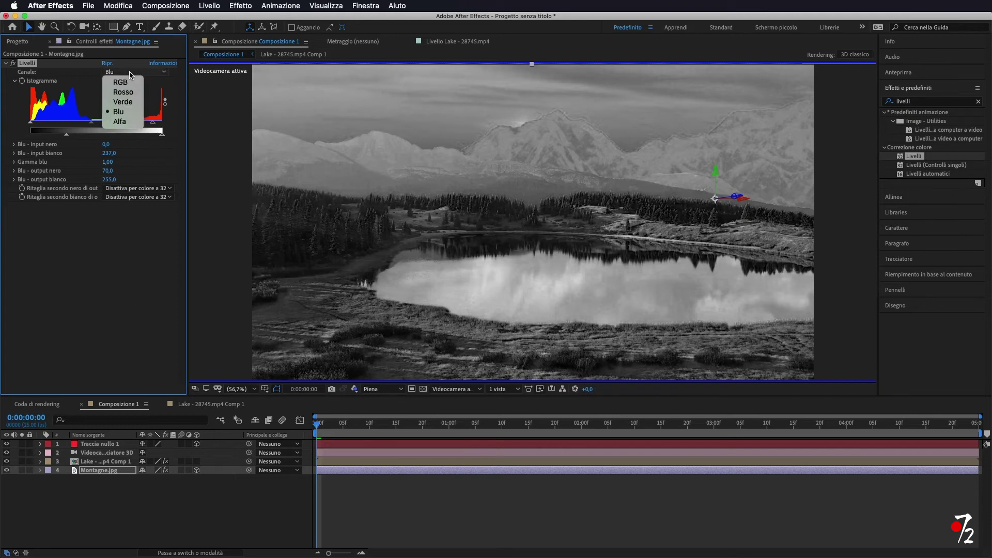
pyautogui.click(127, 82)
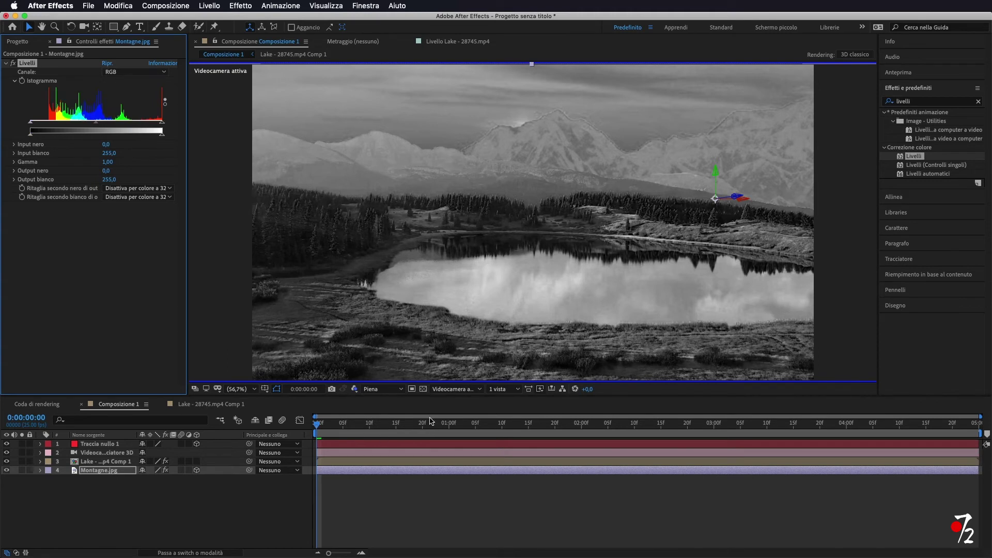
pyautogui.click(355, 389)
pyautogui.click(361, 398)
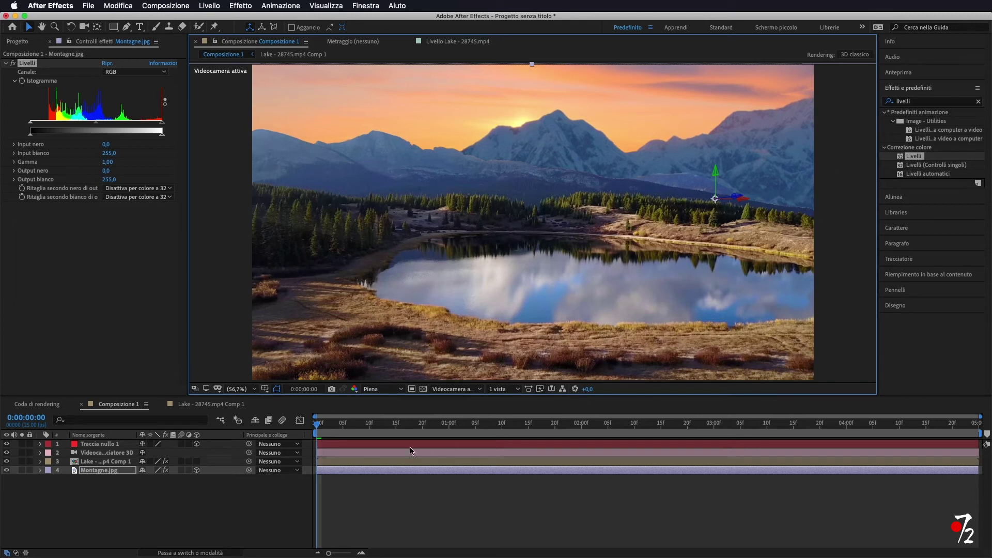
# Step: Preview the composite, then scrub from about 0:00:04:05 back to 0:00:03:11
pyautogui.click(365, 488)
pyautogui.press('space')
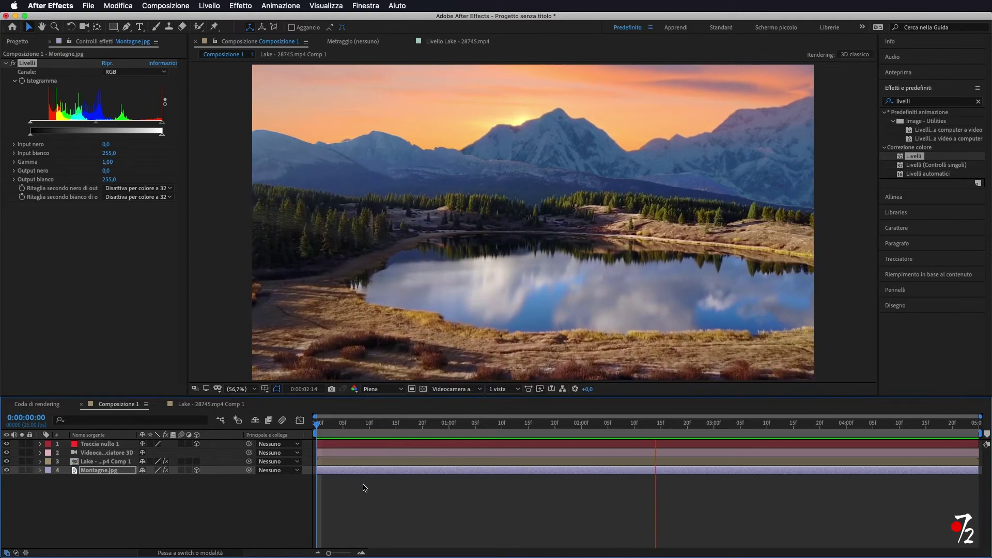
pyautogui.click(876, 424)
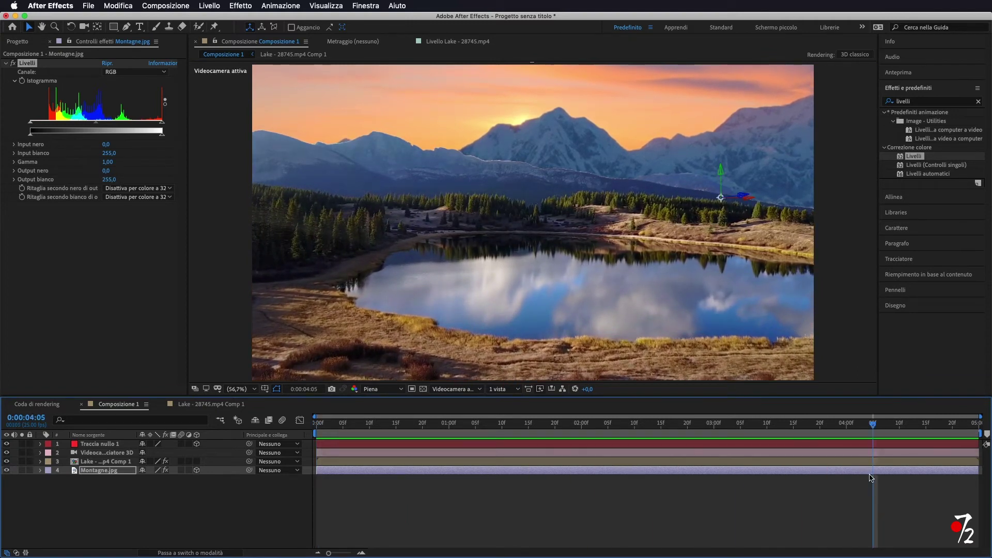
pyautogui.moveTo(877, 426); pyautogui.dragTo(878, 436)
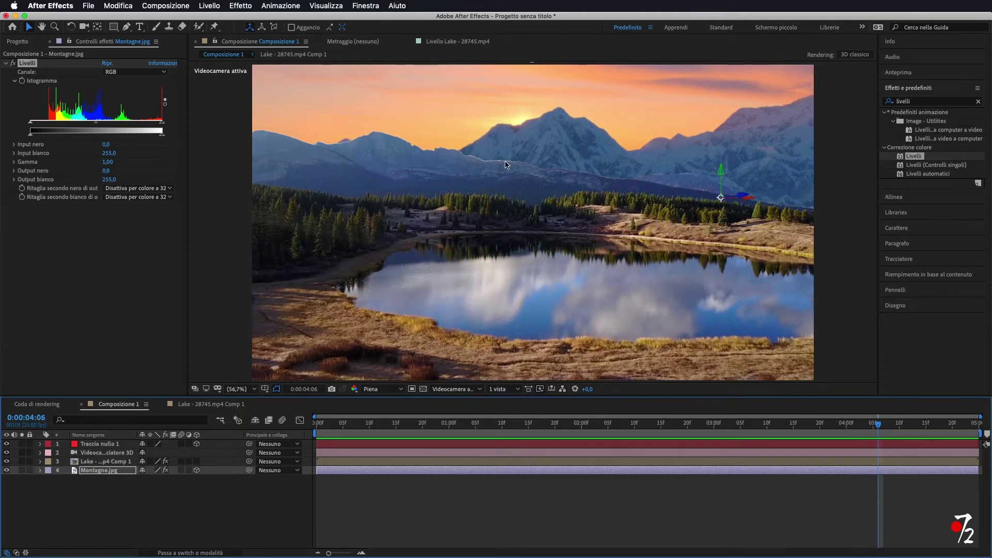
pyautogui.click(873, 425)
pyautogui.moveTo(873, 427)
pyautogui.mouseDown()
pyautogui.moveTo(772, 434)
pyautogui.moveTo(860, 441)
pyautogui.moveTo(826, 446)
pyautogui.mouseUp()
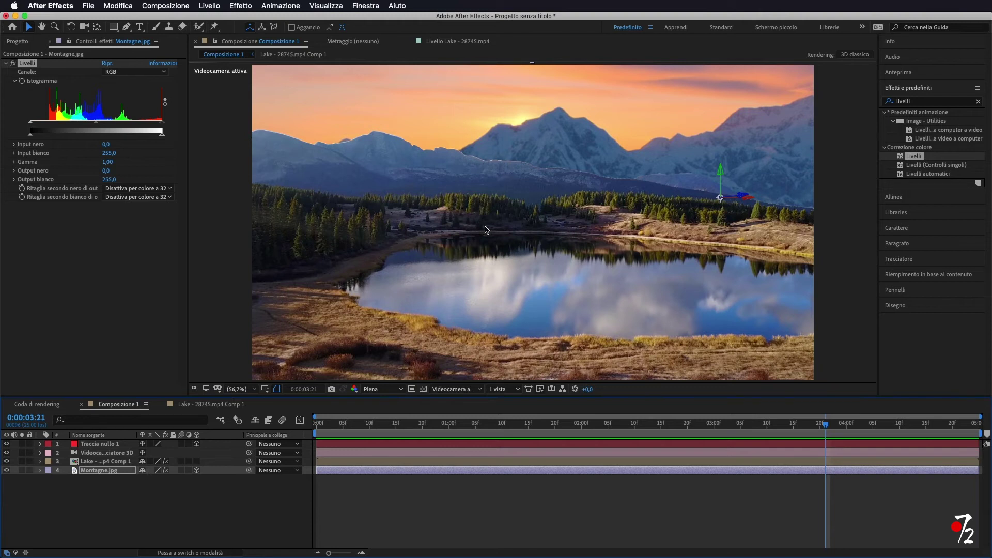
# Step: In the Lake precomp, set the Roto Brush Sposta bordo to -41% and scrub to check
pyautogui.doubleClick(96, 461)
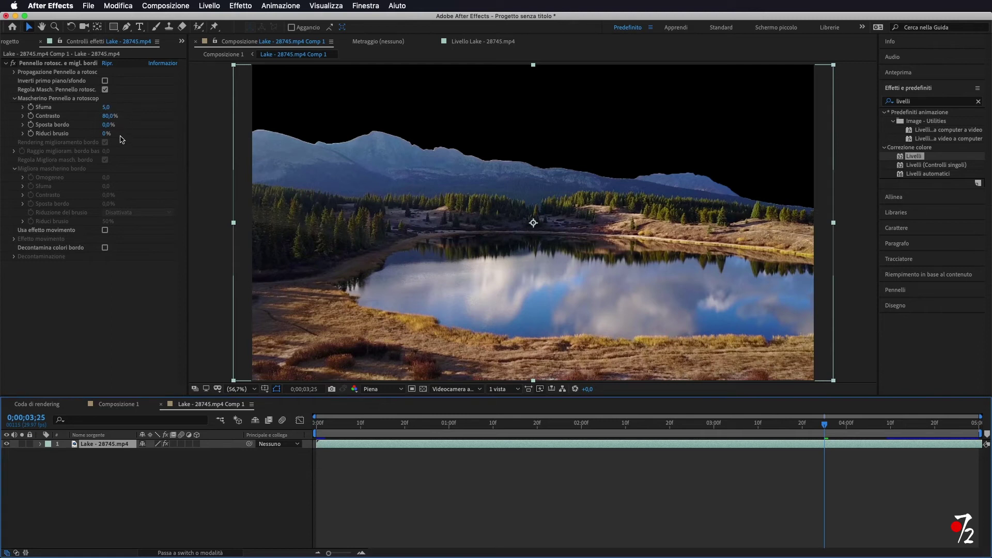
pyautogui.moveTo(104, 125); pyautogui.dragTo(86, 126)
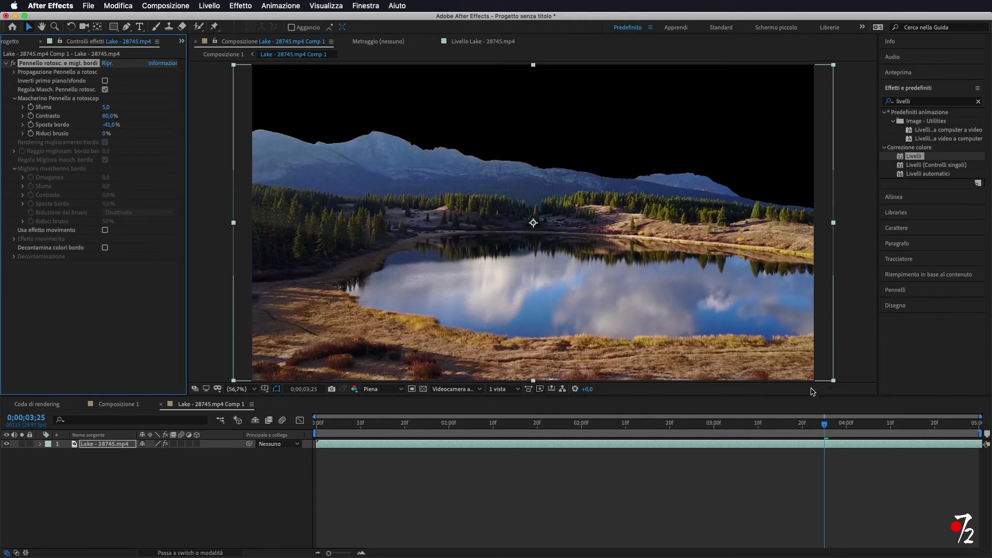
pyautogui.moveTo(825, 425)
pyautogui.mouseDown()
pyautogui.moveTo(650, 415)
pyautogui.moveTo(964, 435)
pyautogui.moveTo(926, 434)
pyautogui.mouseUp()
# Step: Set the mask edge feather (Sfuma) to 6,6, review it, and return to Composizione 1
pyautogui.click(110, 107)
pyautogui.moveTo(110, 107); pyautogui.dragTo(118, 108)
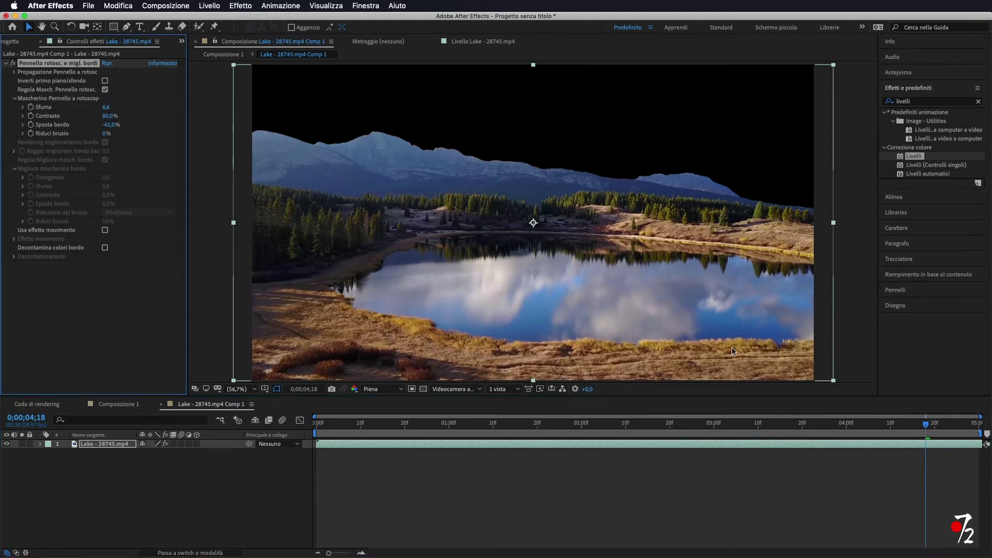
pyautogui.moveTo(929, 428)
pyautogui.mouseDown()
pyautogui.moveTo(721, 414)
pyautogui.moveTo(781, 415)
pyautogui.mouseUp()
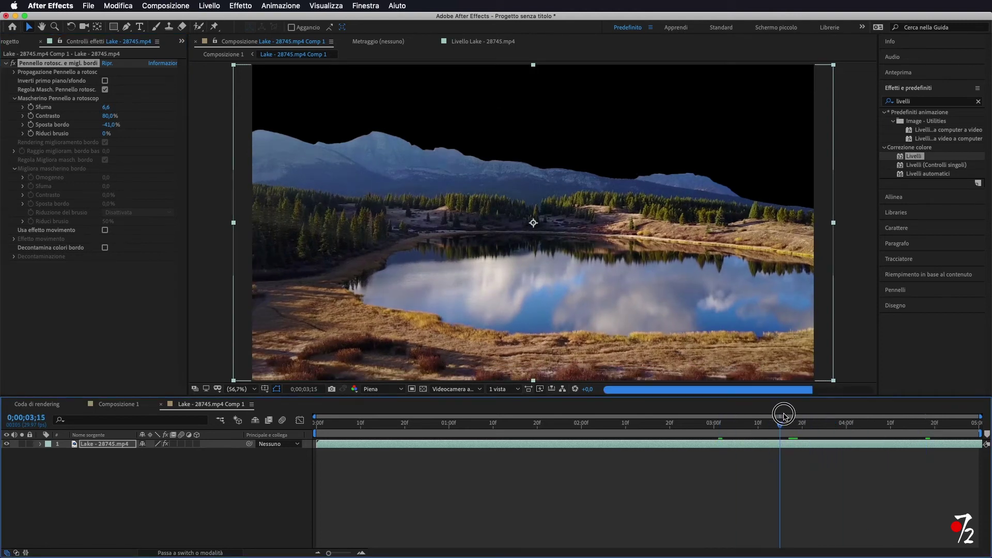
pyautogui.click(119, 404)
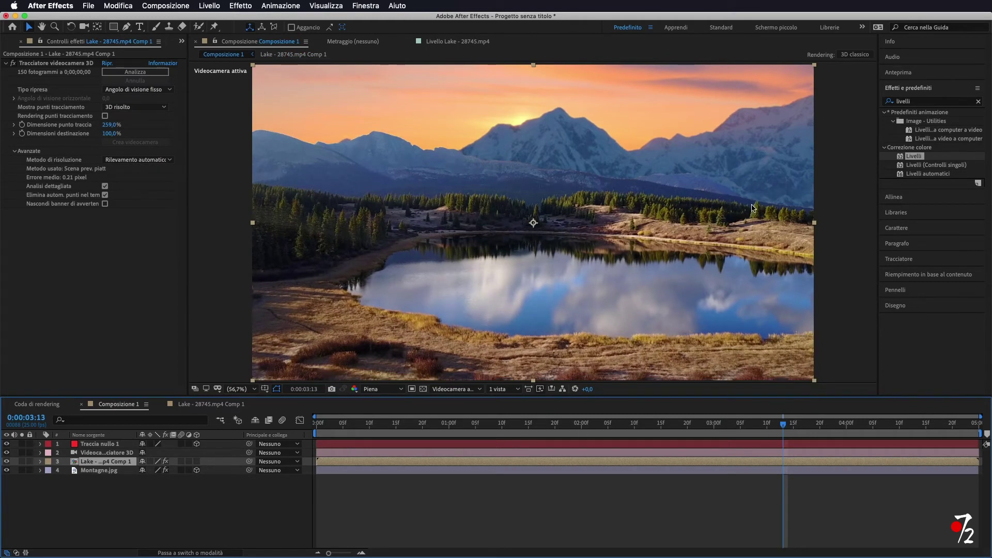
# Step: Bring up the Project panel from the » menu and select Nuvole1.png
pyautogui.moveTo(783, 425); pyautogui.dragTo(278, 409)
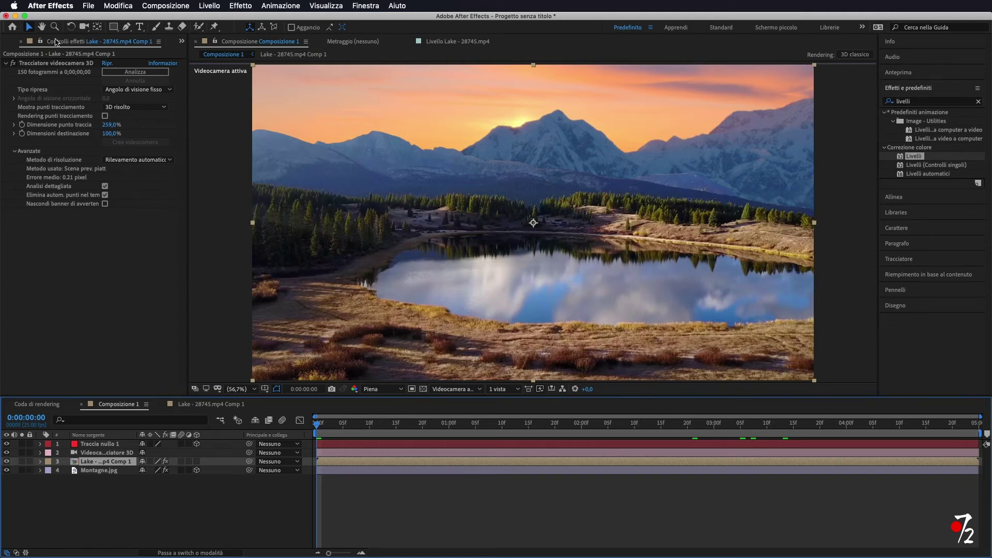
pyautogui.click(182, 41)
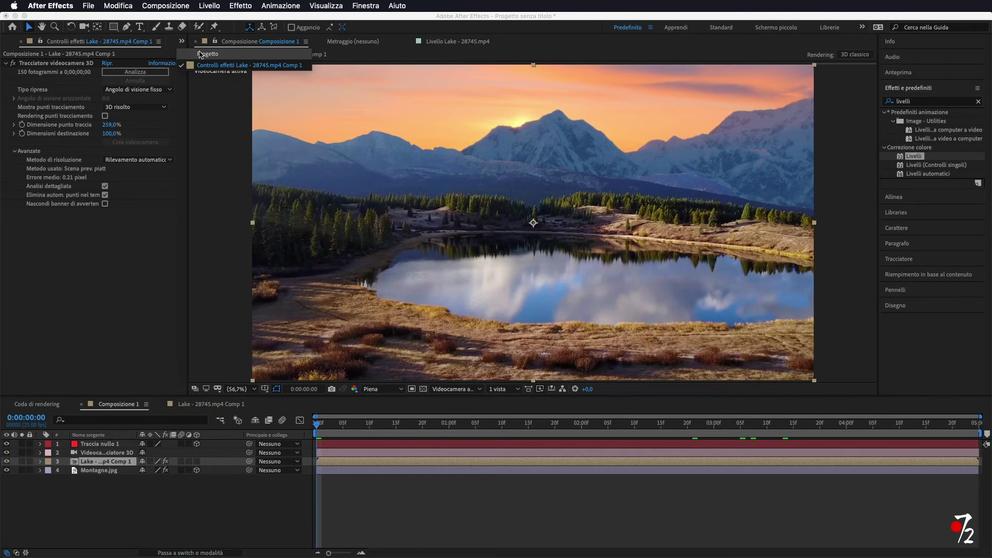
pyautogui.click(200, 55)
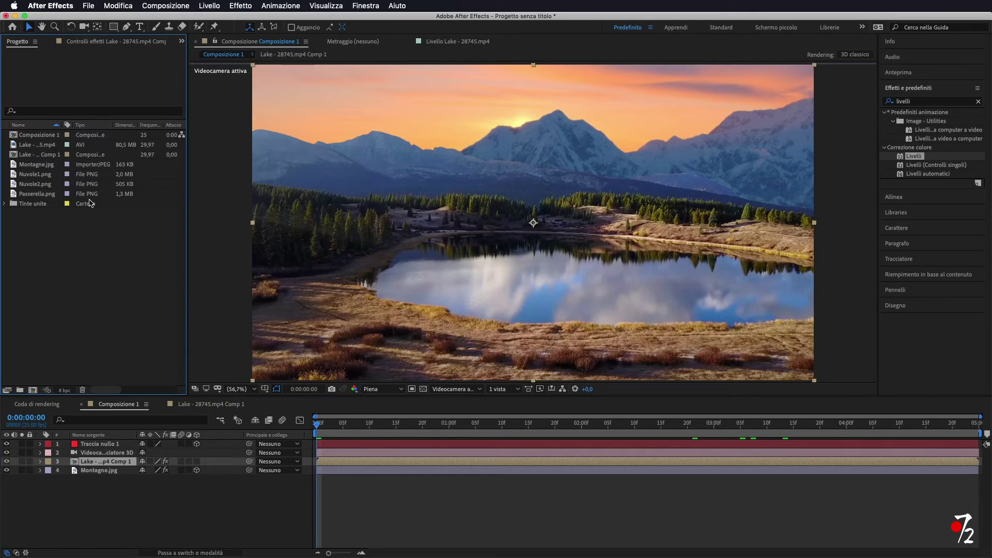
pyautogui.click(44, 178)
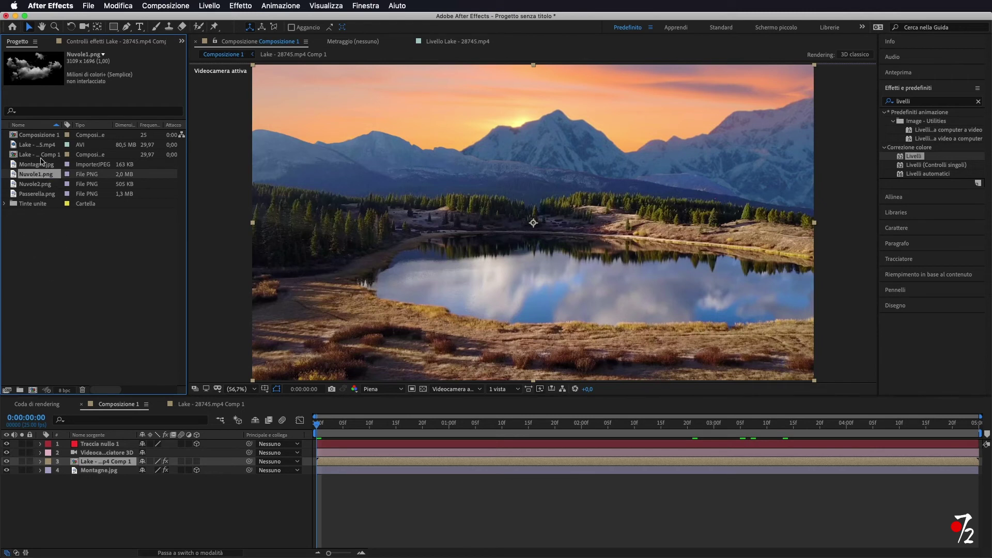
# Step: Add Nuvole1.png as a 3D layer and link its Posizione by expression to Traccia nullo 1's Position
pyautogui.moveTo(40, 176); pyautogui.dragTo(98, 457)
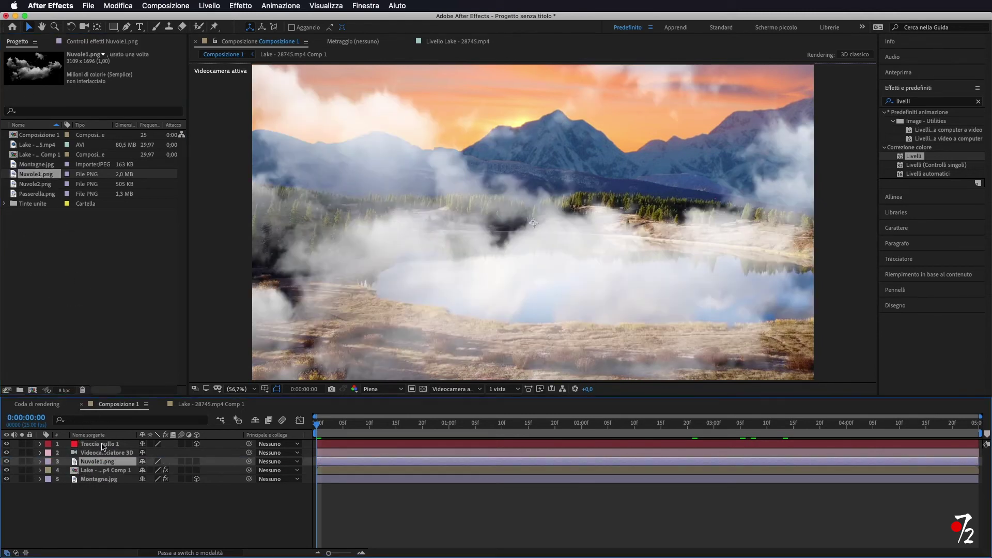
pyautogui.click(197, 461)
pyautogui.click(40, 461)
pyautogui.click(41, 444)
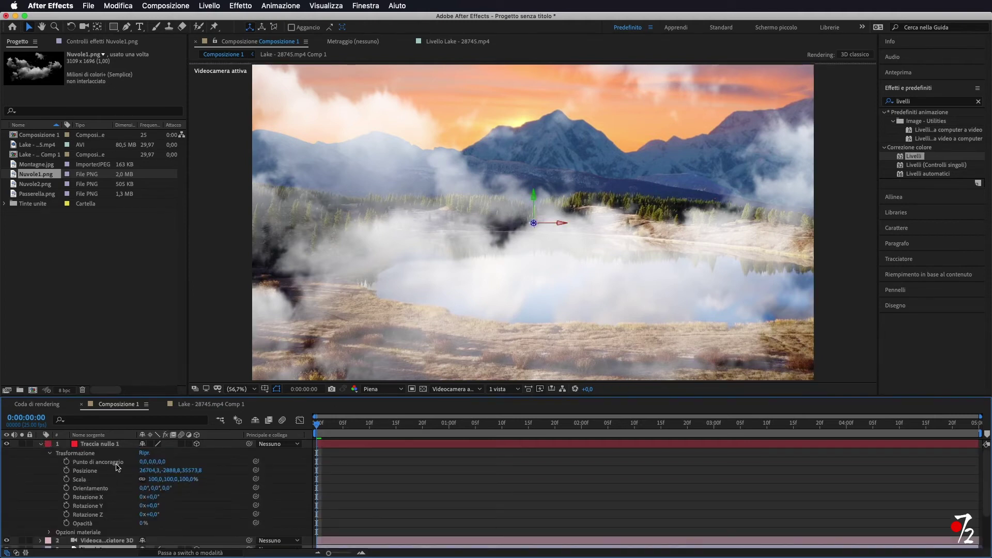
pyautogui.scroll(-3, 114, 458)
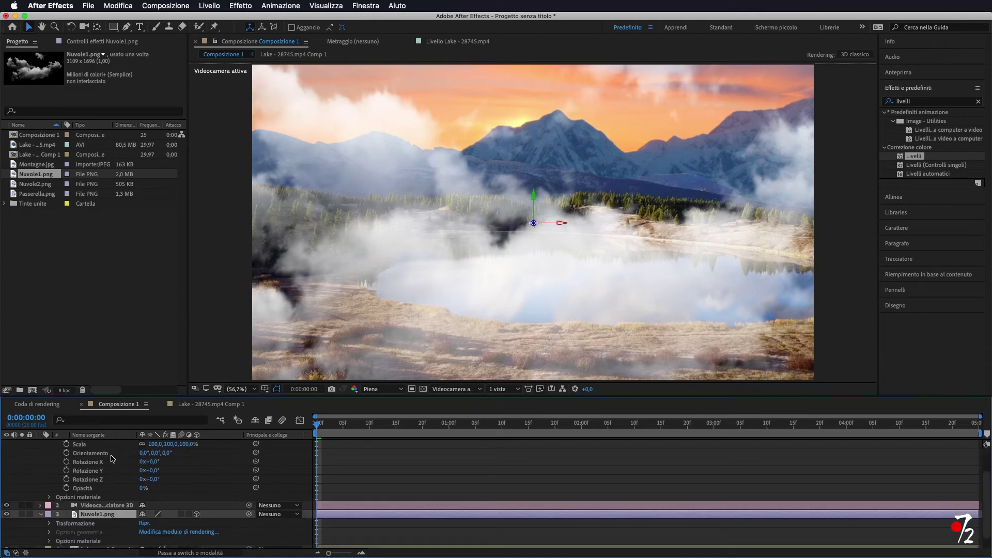
pyautogui.scroll(-1, 59, 508)
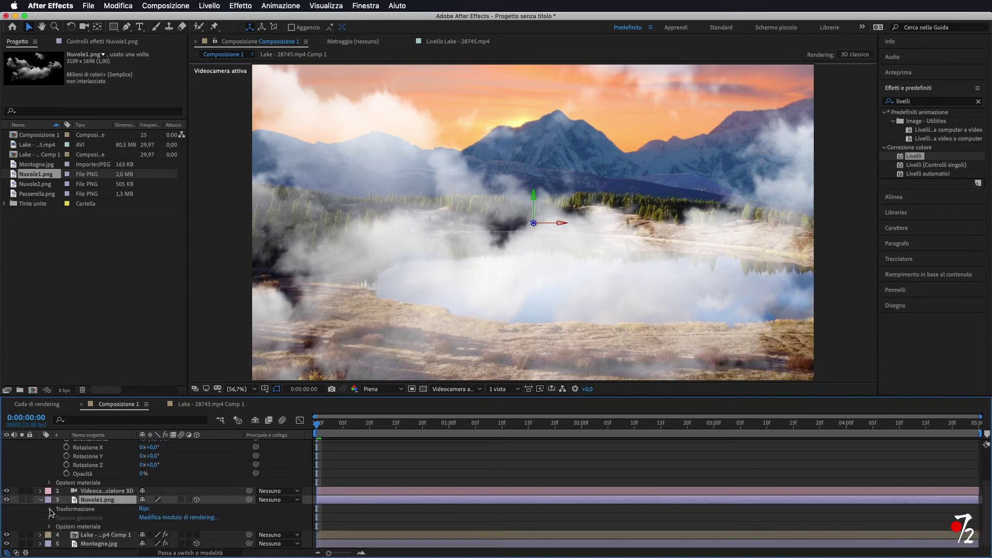
pyautogui.click(50, 510)
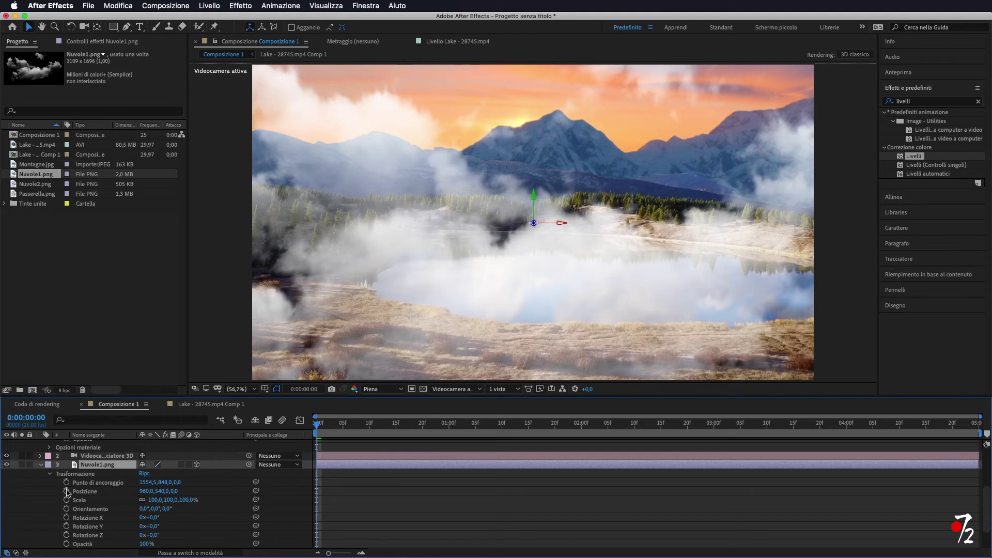
pyautogui.keyDown('alt'); pyautogui.click(67, 491); pyautogui.keyUp('alt')
pyautogui.moveTo(168, 500); pyautogui.dragTo(100, 455)
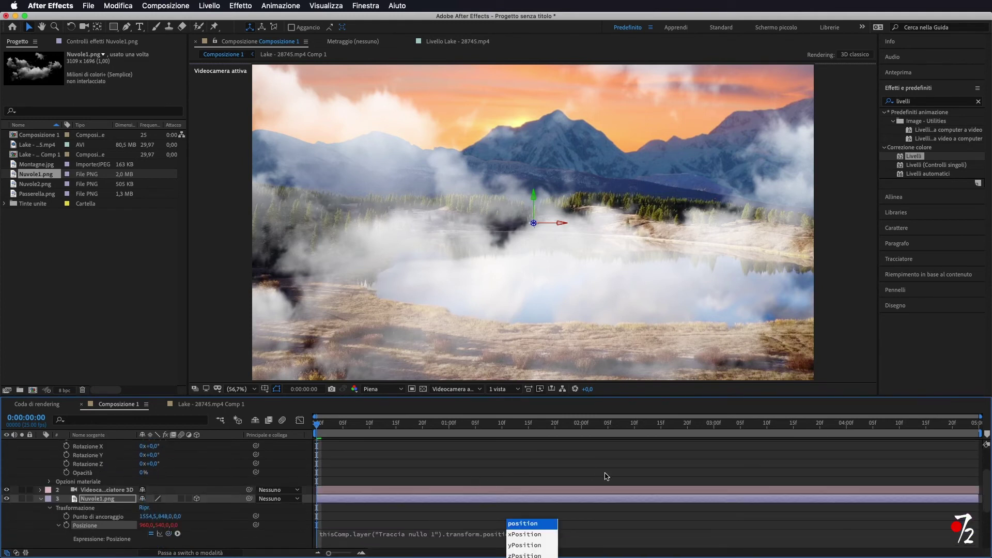
pyautogui.click(606, 476)
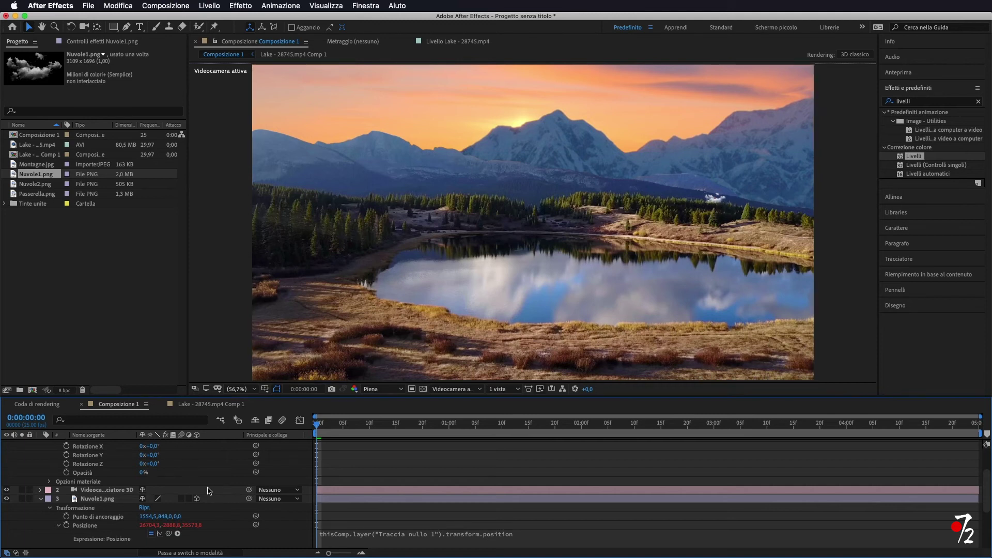
# Step: Scale the Nuvole1 clouds layer up to about 1479%
pyautogui.click(167, 499)
pyautogui.scroll(-2, 168, 501)
pyautogui.scroll(-4, 186, 499)
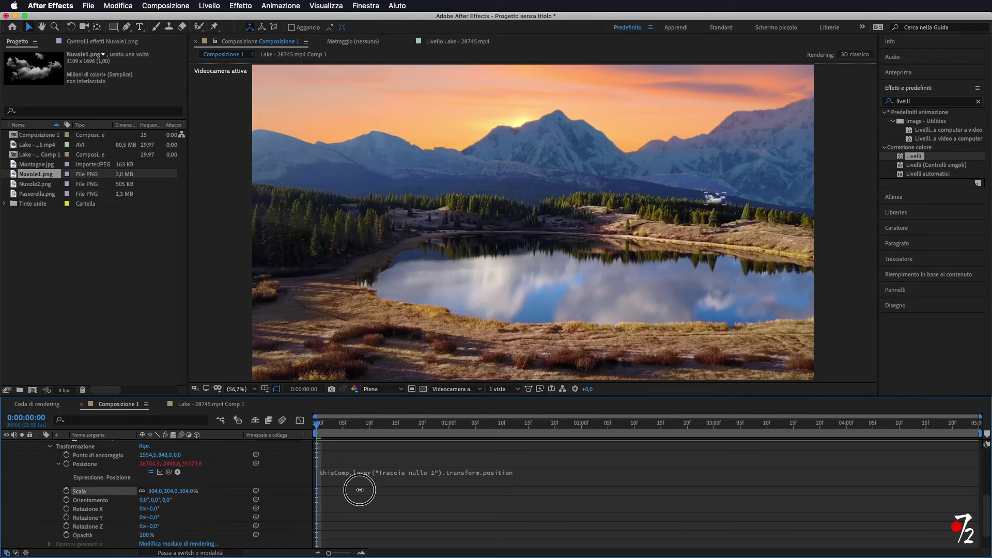
pyautogui.moveTo(360, 490); pyautogui.dragTo(695, 489)
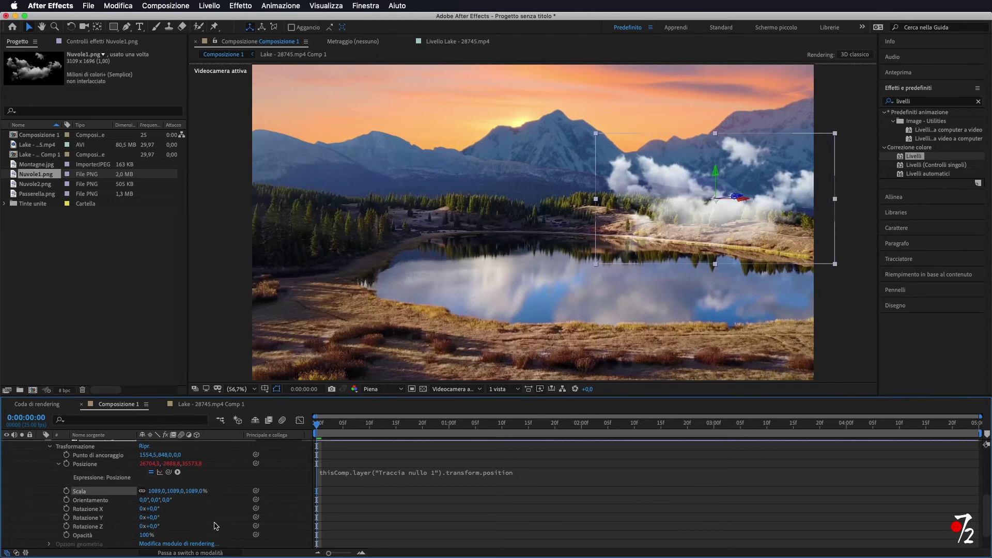
pyautogui.moveTo(196, 491); pyautogui.dragTo(453, 491)
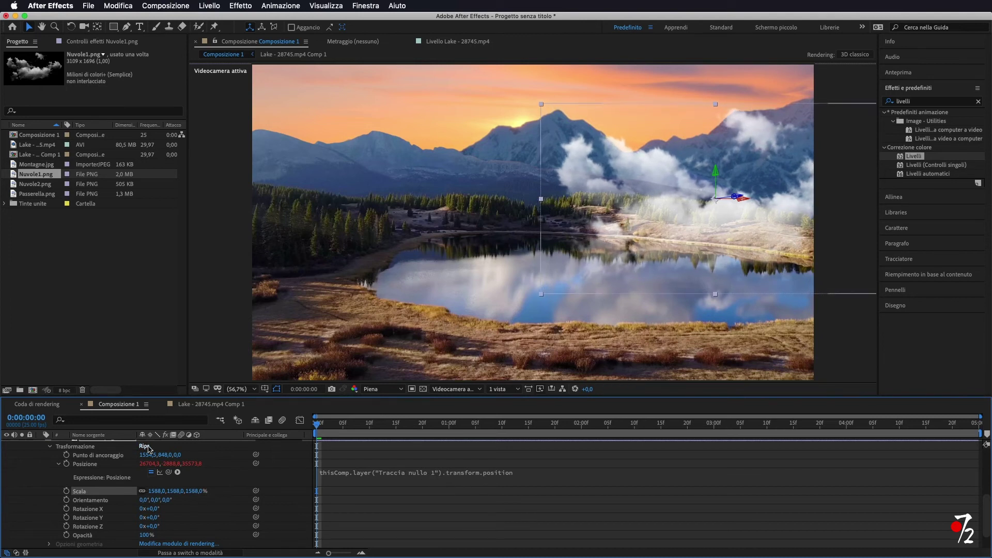
# Step: Set the clouds' anchor point to 3316,5, 1709,0 over the peaks and enlarge them to 1953%
pyautogui.moveTo(151, 457)
pyautogui.mouseDown()
pyautogui.moveTo(158, 471)
pyautogui.moveTo(896, 487)
pyautogui.moveTo(327, 458)
pyautogui.mouseUp()
pyautogui.moveTo(154, 455)
pyautogui.mouseDown()
pyautogui.moveTo(349, 461)
pyautogui.moveTo(296, 452)
pyautogui.mouseUp()
pyautogui.moveTo(174, 459); pyautogui.dragTo(670, 395)
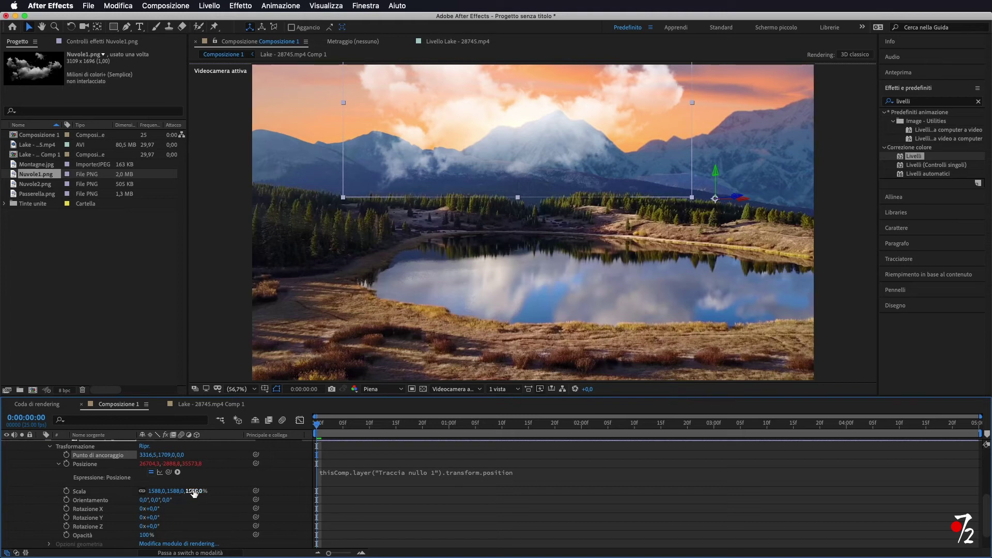
pyautogui.moveTo(195, 492); pyautogui.dragTo(381, 489)
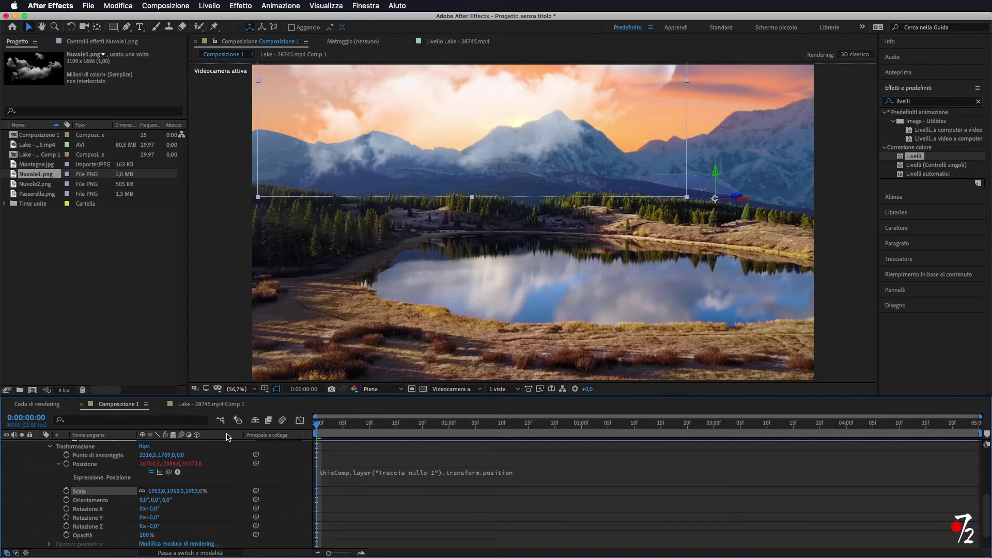
pyautogui.scroll(-3, 222, 459)
pyautogui.scroll(2, 127, 491)
pyautogui.scroll(2, 104, 481)
pyautogui.scroll(1, 81, 456)
# Step: Collapse the clouds' properties and move Nuvole1.png beneath the lake precomp as layer 4
pyautogui.scroll(-3, 81, 457)
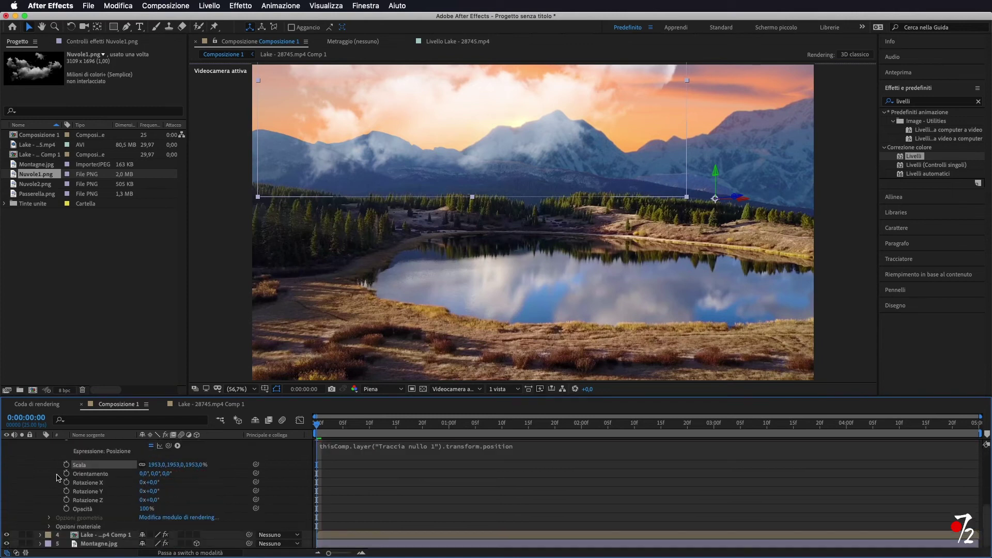
pyautogui.scroll(2, 62, 472)
pyautogui.click(42, 447)
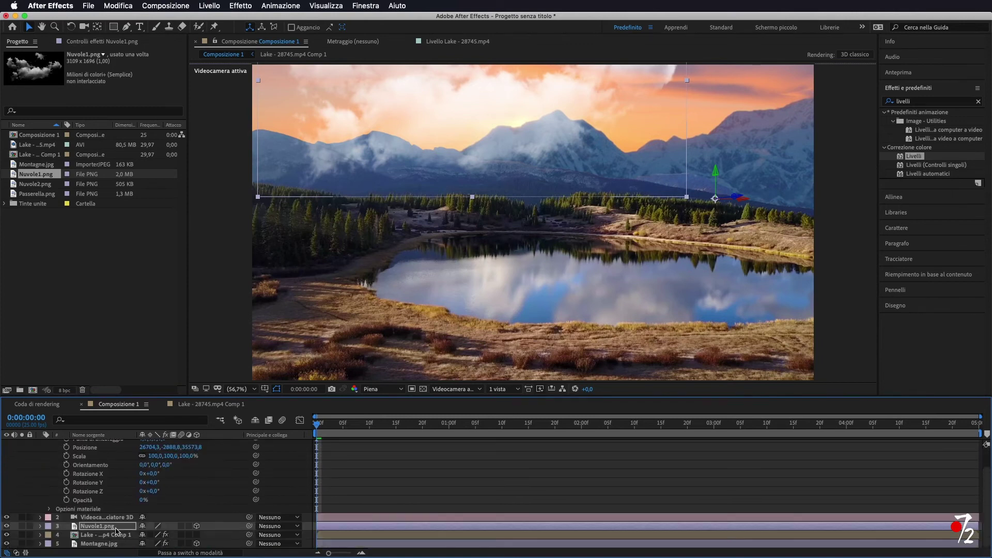
pyautogui.moveTo(114, 529); pyautogui.dragTo(113, 540)
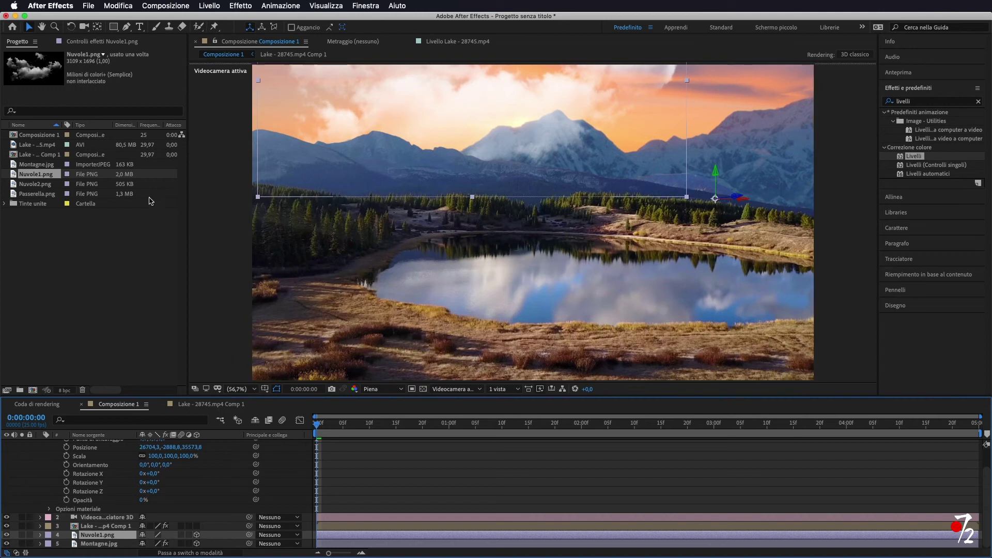
# Step: Select Nuvole2.png and the lake layer, then collapse Traccia nullo 1's properties
pyautogui.click(45, 184)
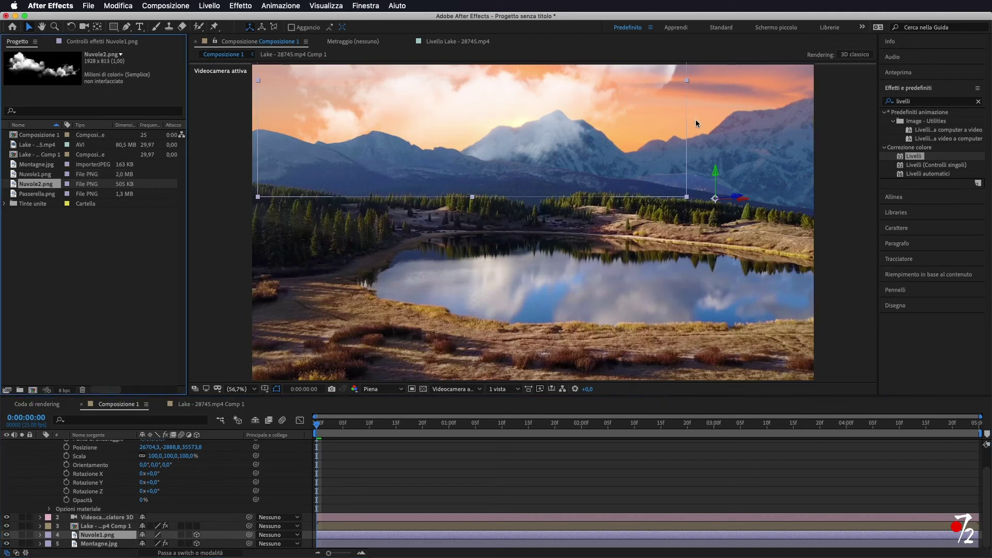
pyautogui.click(599, 280)
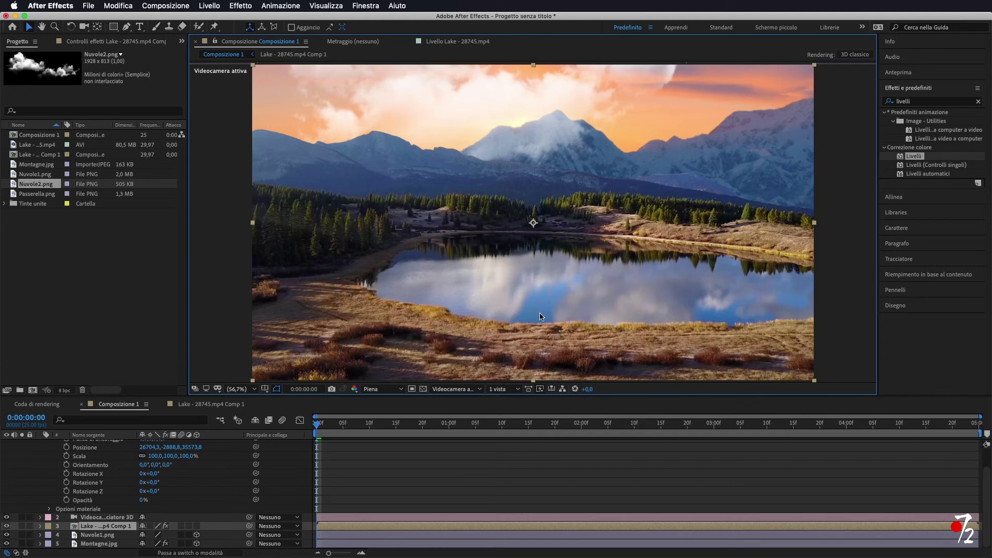
pyautogui.scroll(2, 135, 470)
pyautogui.click(39, 445)
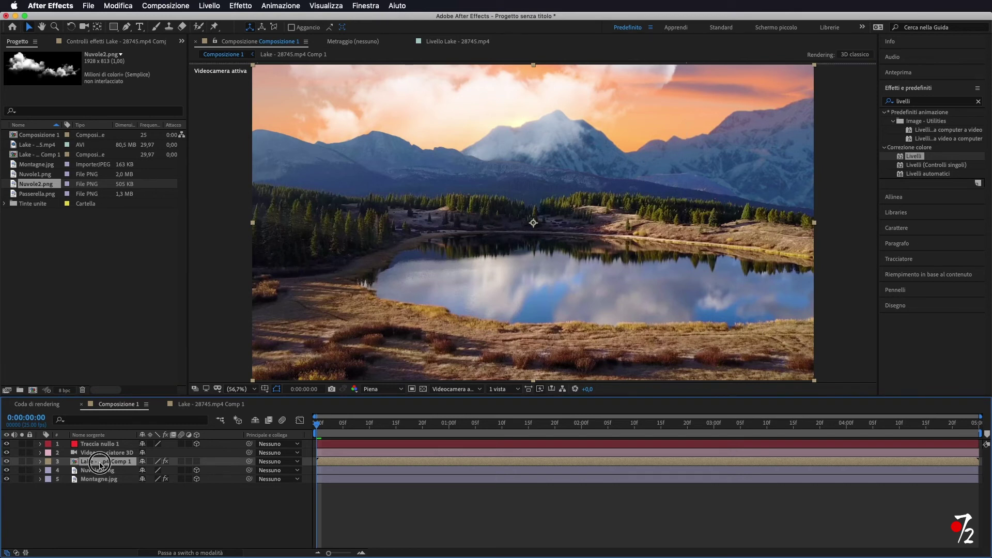
# Step: Reduce the camera tracker's Track Point Size so the track points appear smaller
pyautogui.click(111, 40)
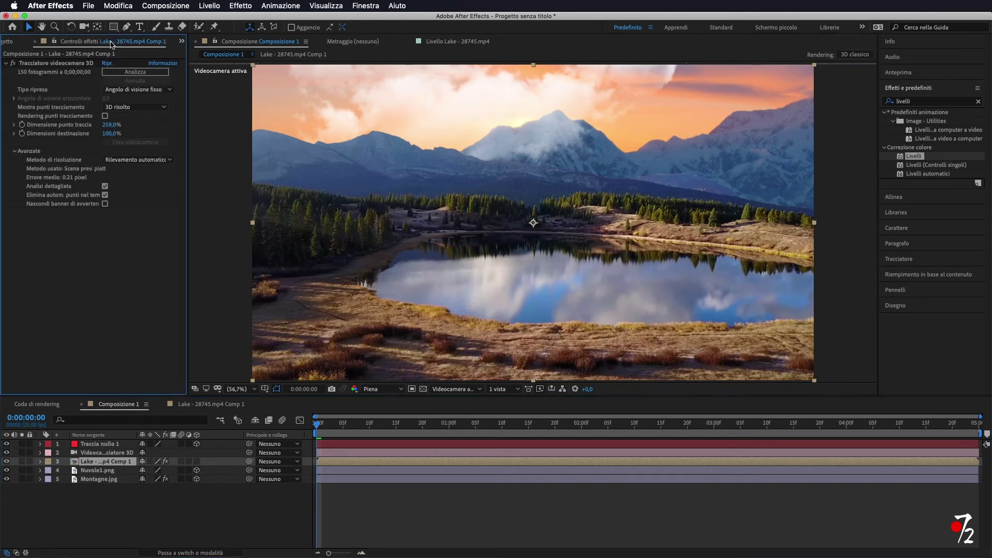
pyautogui.click(46, 63)
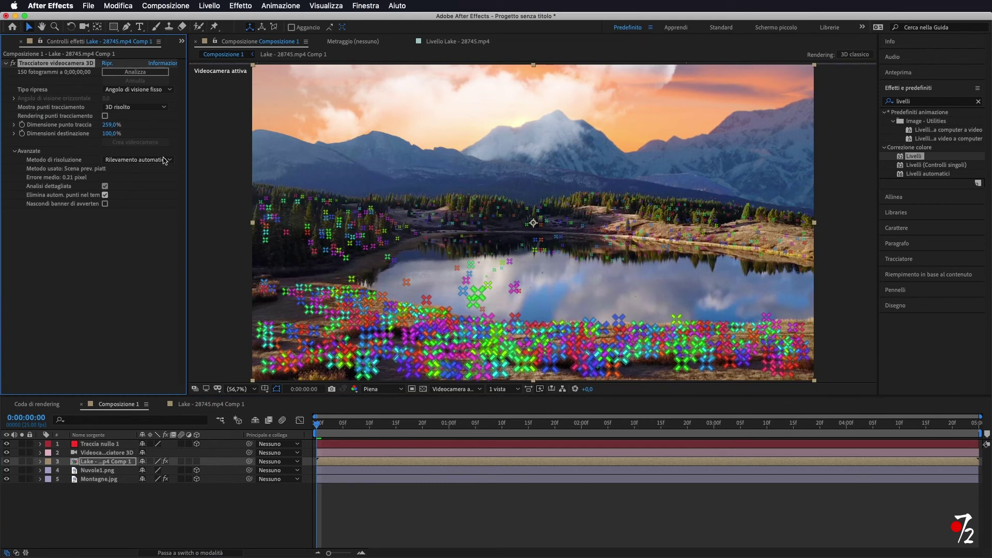
pyautogui.click(110, 125)
pyautogui.moveTo(109, 125)
pyautogui.mouseDown()
pyautogui.moveTo(62, 129)
pyautogui.moveTo(89, 125)
pyautogui.mouseUp()
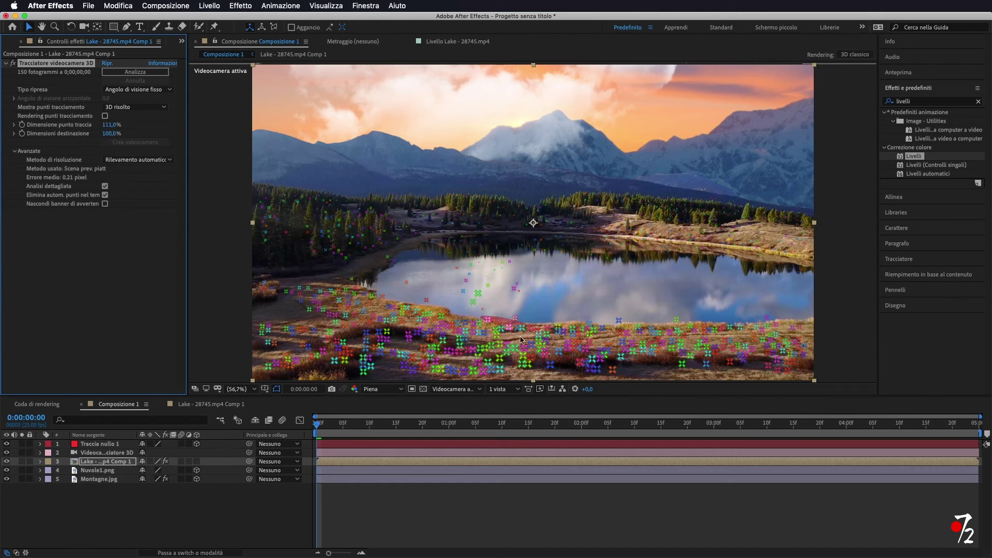
# Step: Create a null from a near-shore track point and select the new null layer
pyautogui.rightClick(489, 322)
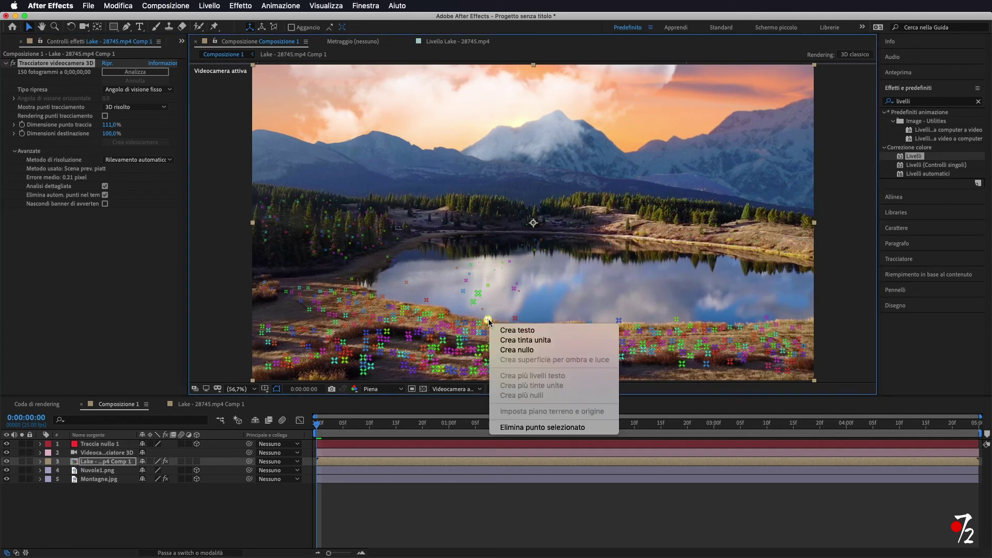
pyautogui.click(530, 350)
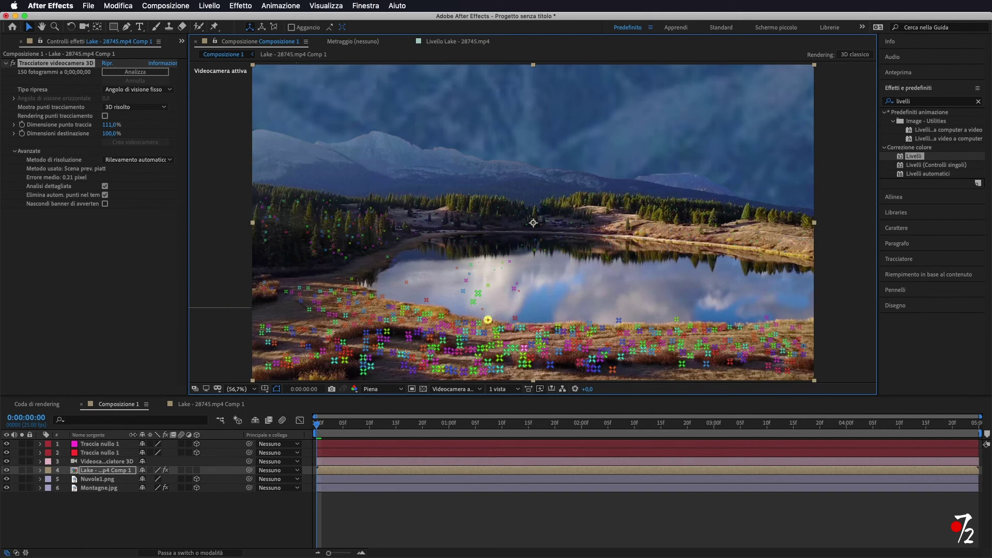
pyautogui.click(113, 447)
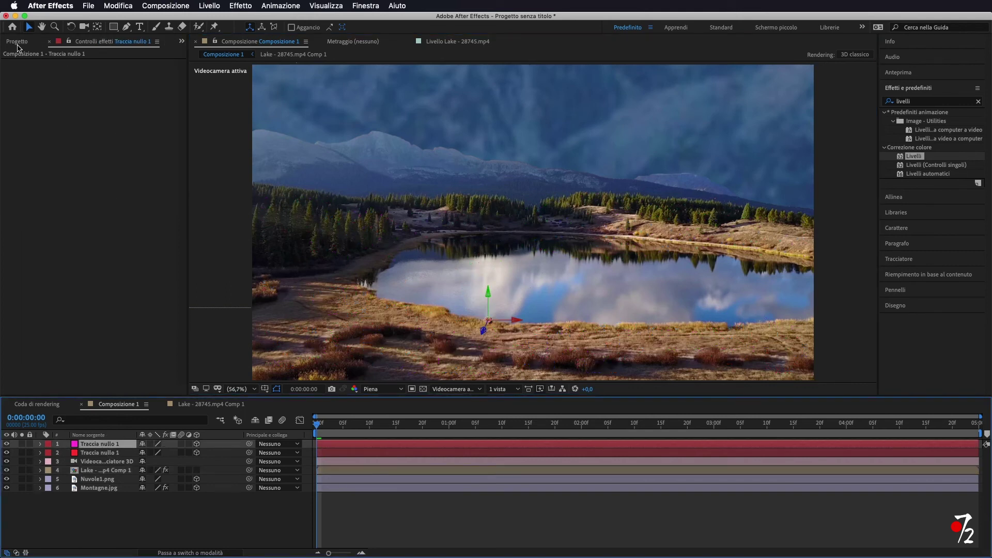
# Step: Add Passerella.png to Composizione 1 above the lake footage
pyautogui.click(17, 41)
pyautogui.moveTo(37, 193); pyautogui.dragTo(111, 436)
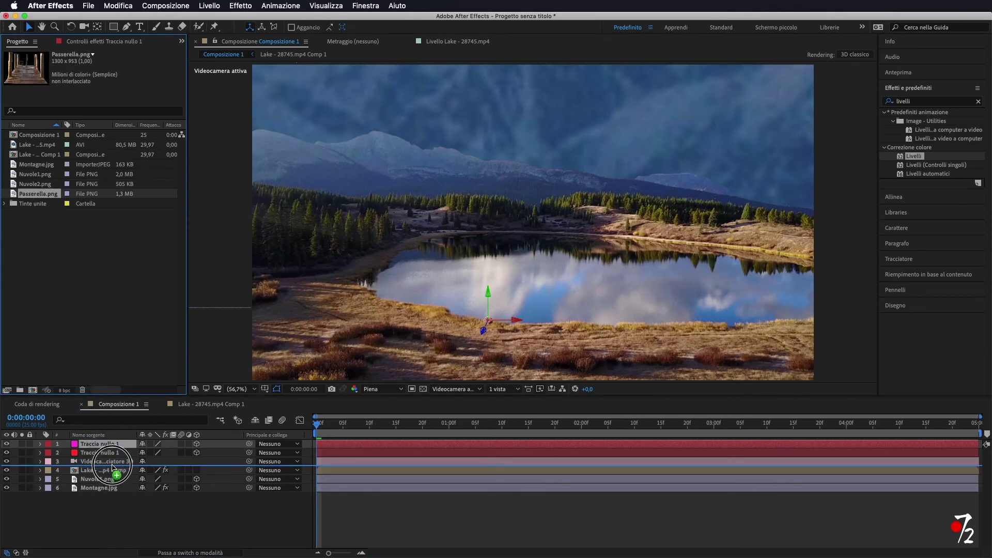
pyautogui.moveTo(111, 436); pyautogui.dragTo(116, 466)
# Step: Reveal the pier's and Traccia nullo 1's Transform properties and add an expression to the pier's Position
pyautogui.click(40, 470)
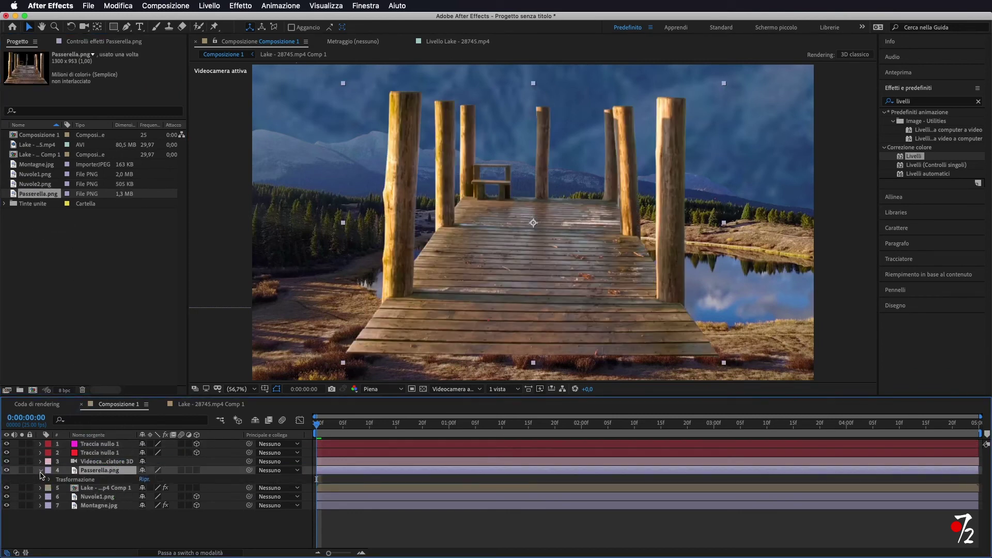
pyautogui.click(49, 480)
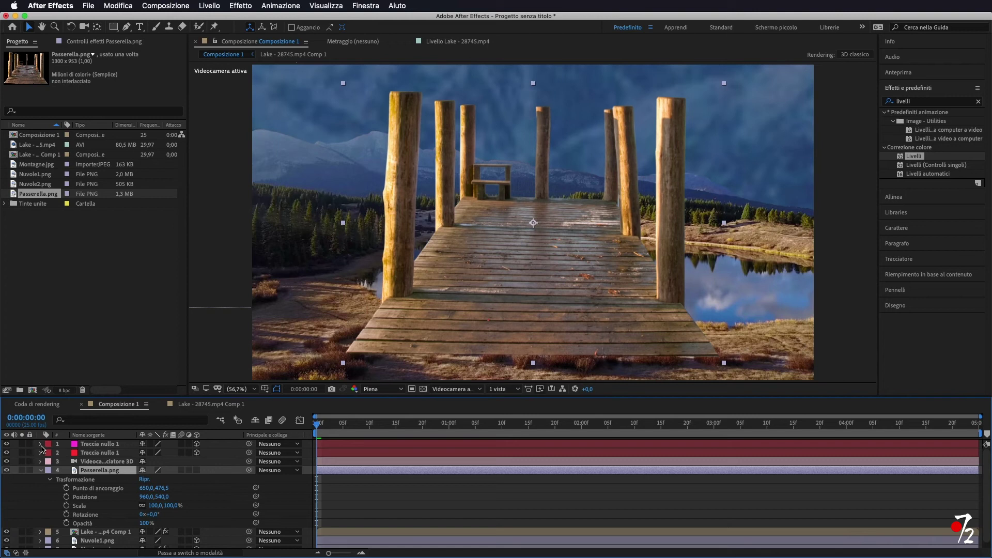
pyautogui.click(41, 444)
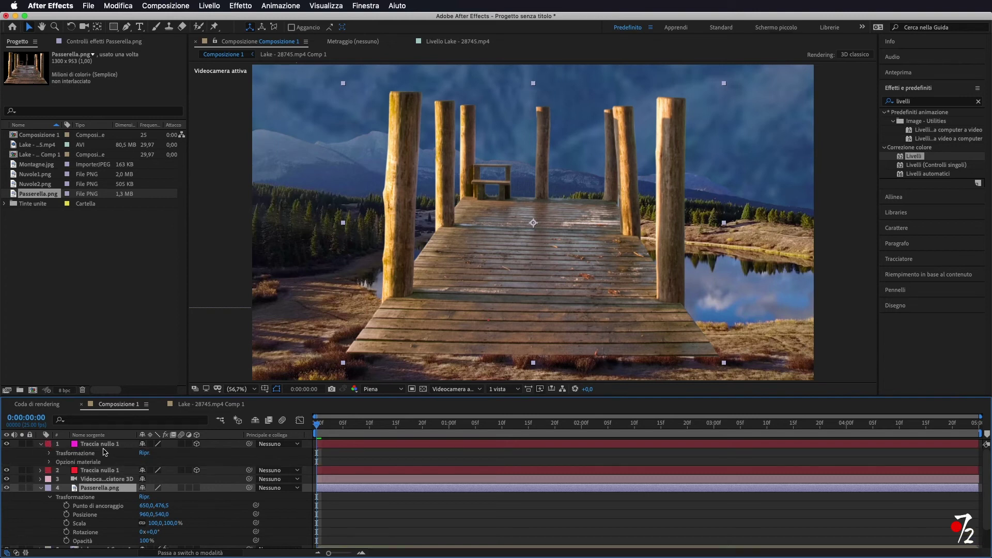
pyautogui.click(50, 454)
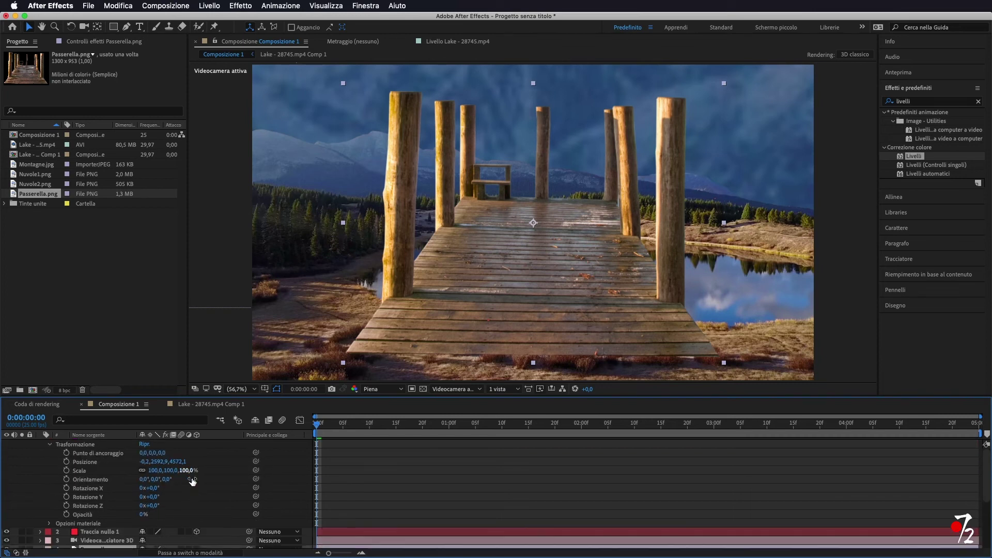
pyautogui.scroll(-3, 196, 486)
pyautogui.scroll(-2, 192, 487)
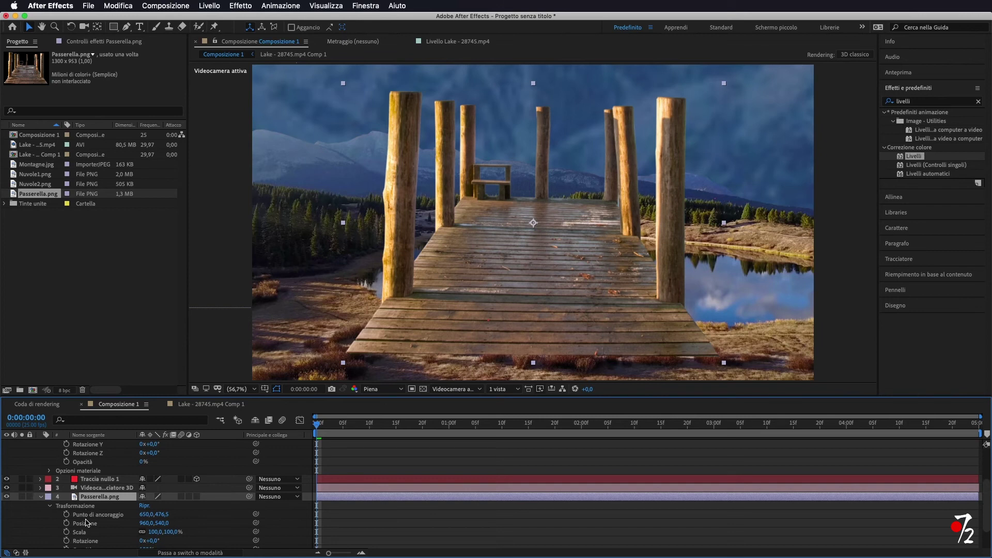
pyautogui.keyDown('alt'); pyautogui.click(67, 523); pyautogui.keyUp('alt')
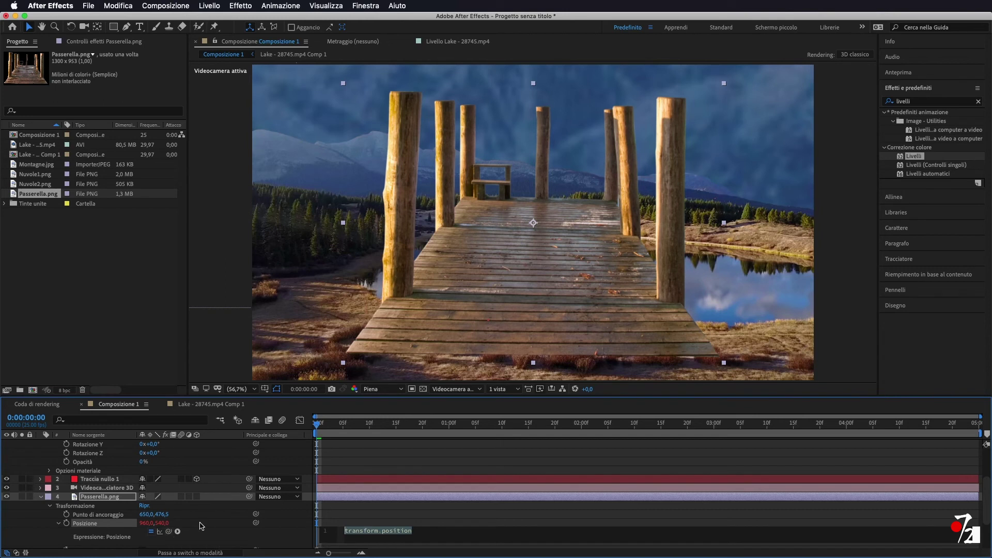
# Step: Pick-whip the pier's Position to Traccia nullo 2 and make the pier a 3D layer
pyautogui.moveTo(169, 532)
pyautogui.mouseDown()
pyautogui.moveTo(106, 429)
pyautogui.moveTo(106, 471)
pyautogui.mouseUp()
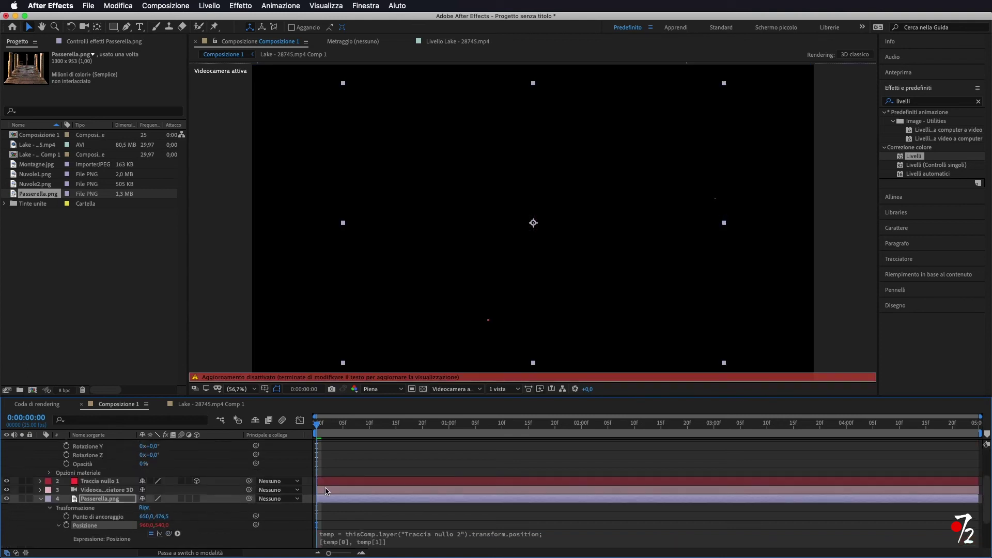
pyautogui.click(326, 491)
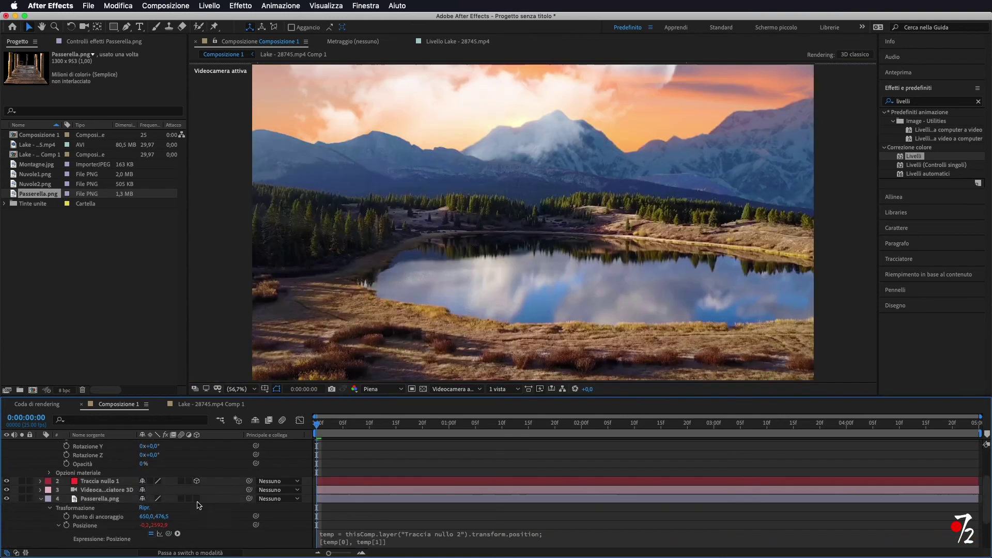
pyautogui.click(197, 499)
pyautogui.scroll(-2, 245, 486)
pyautogui.moveTo(169, 516)
pyautogui.mouseDown()
pyautogui.moveTo(128, 444)
pyautogui.moveTo(109, 474)
pyautogui.mouseUp()
pyautogui.click(635, 544)
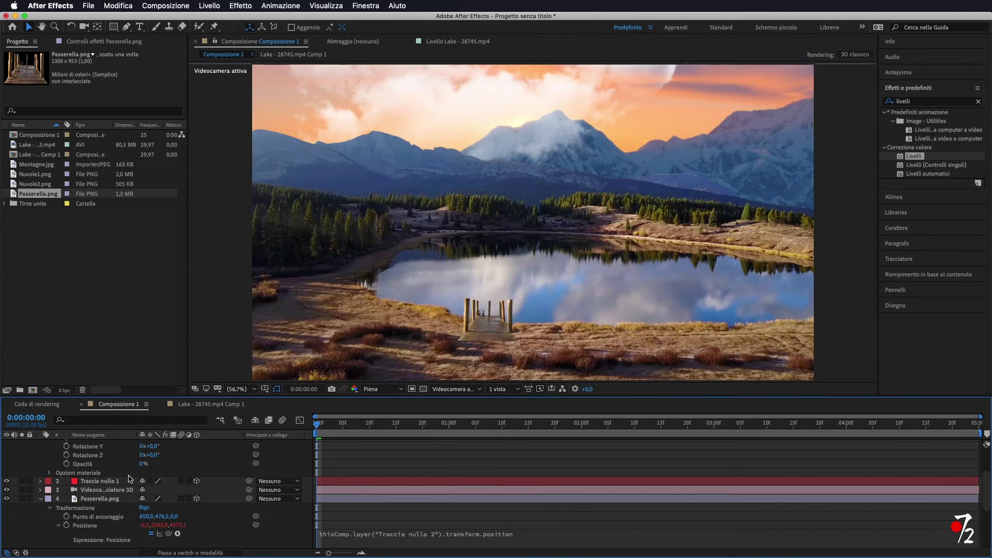
# Step: Set the pier's Anchor Point to 538,0, 883,5 so it sits on the shore
pyautogui.moveTo(161, 516); pyautogui.dragTo(441, 481)
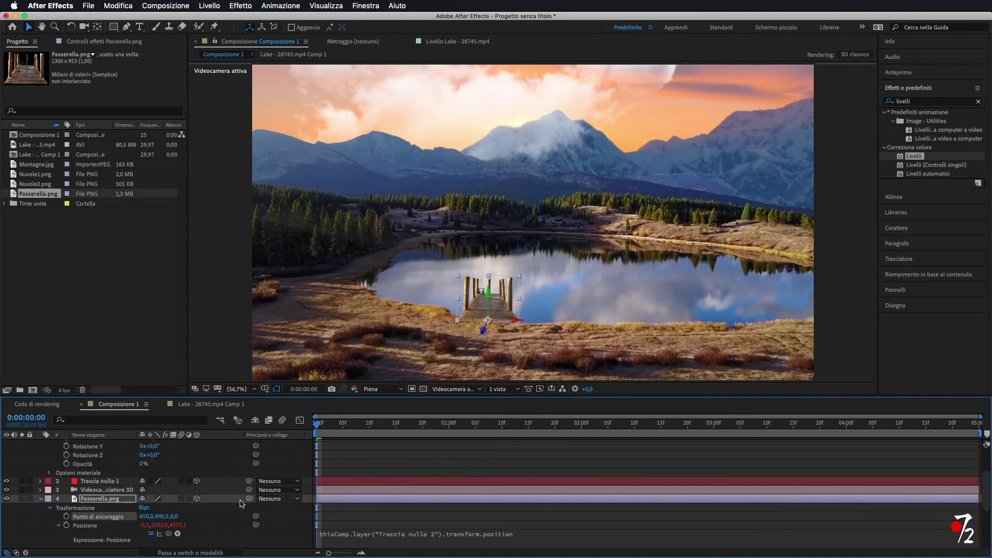
pyautogui.moveTo(146, 516)
pyautogui.mouseDown()
pyautogui.moveTo(181, 517)
pyautogui.moveTo(87, 517)
pyautogui.mouseUp()
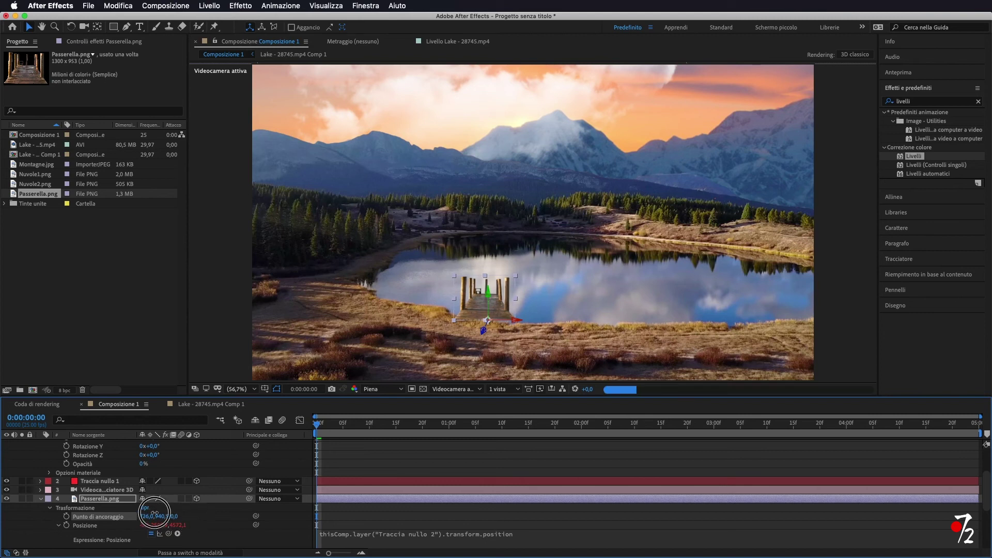
pyautogui.moveTo(162, 517); pyautogui.dragTo(128, 522)
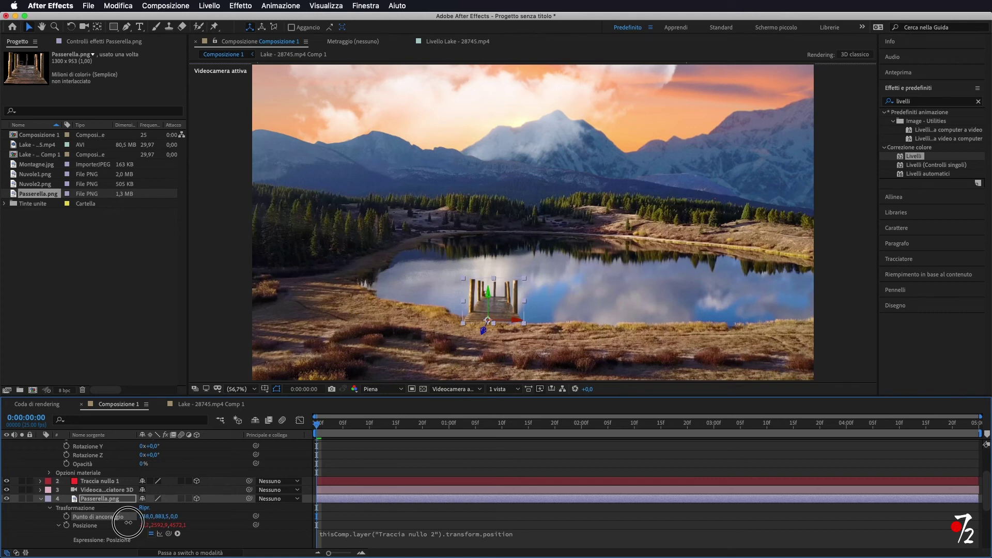
pyautogui.click(527, 356)
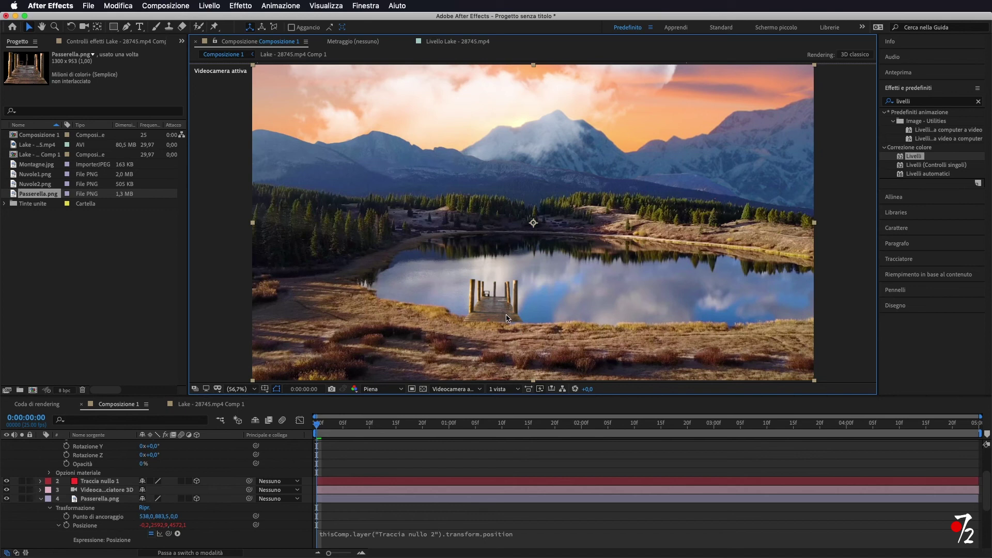
# Step: Zoom the viewer to 400% and frame the pier
pyautogui.press('/')
pyautogui.moveTo(532, 343); pyautogui.dragTo(592, 138)
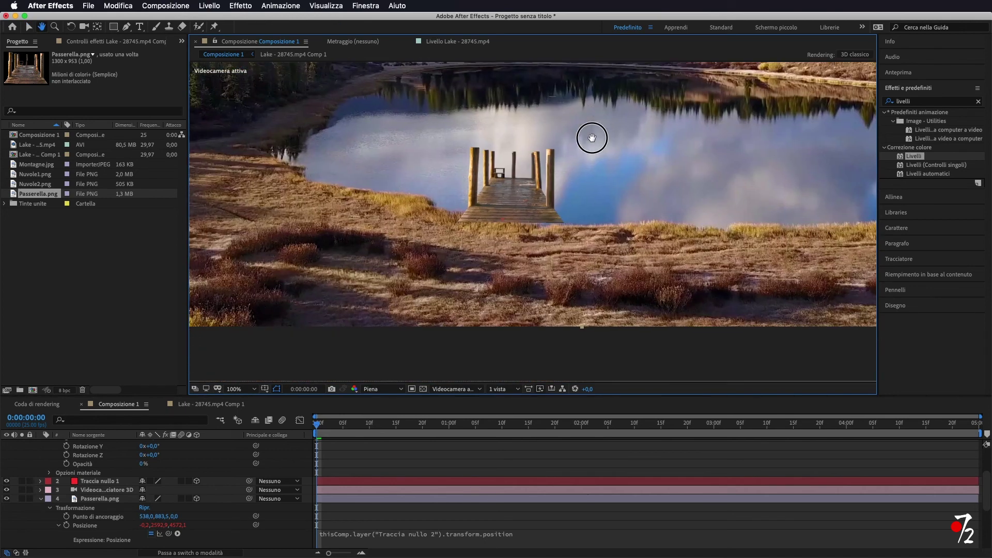
pyautogui.scroll(2, 534, 220)
pyautogui.moveTo(535, 220); pyautogui.dragTo(539, 288)
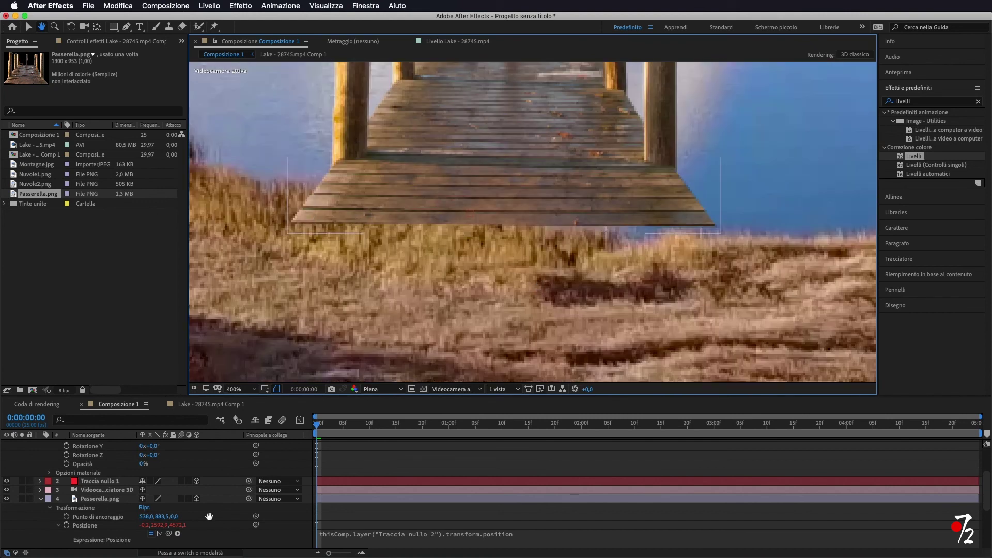
# Step: Lower the pier by setting its Anchor Point Y to 825,5
pyautogui.click(160, 517)
pyautogui.moveTo(144, 521); pyautogui.dragTo(130, 519)
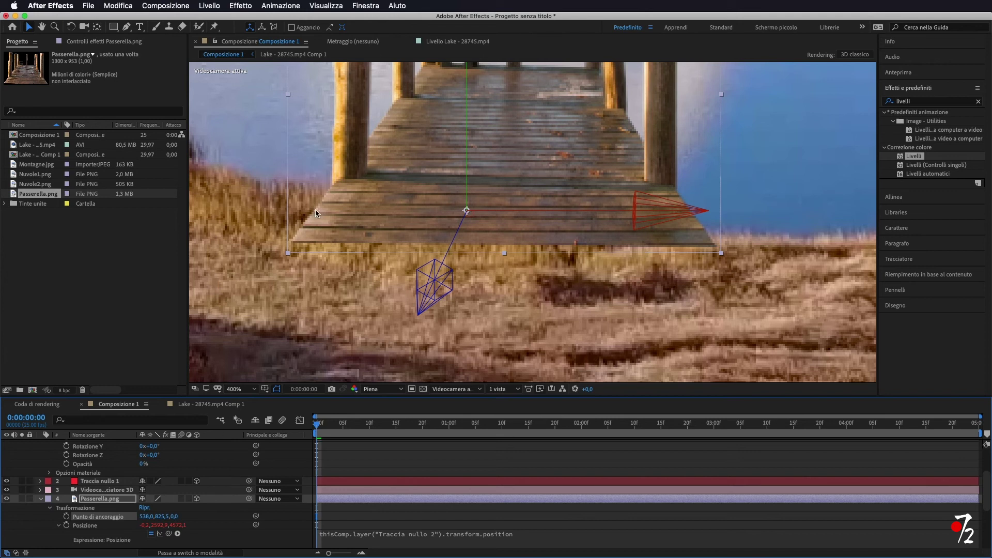
pyautogui.click(326, 312)
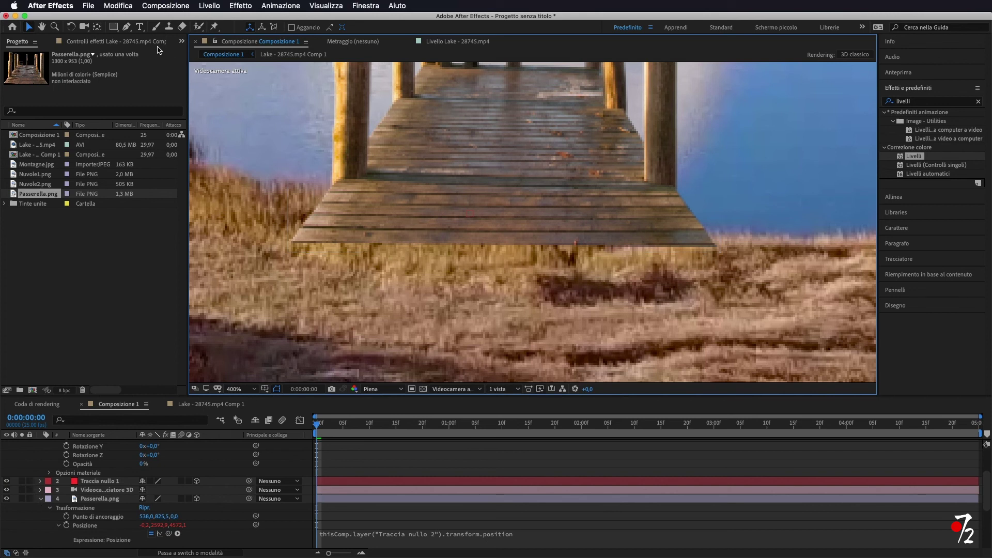
# Step: Activate the Pen tool with the Passerella.png layer selected
pyautogui.click(127, 26)
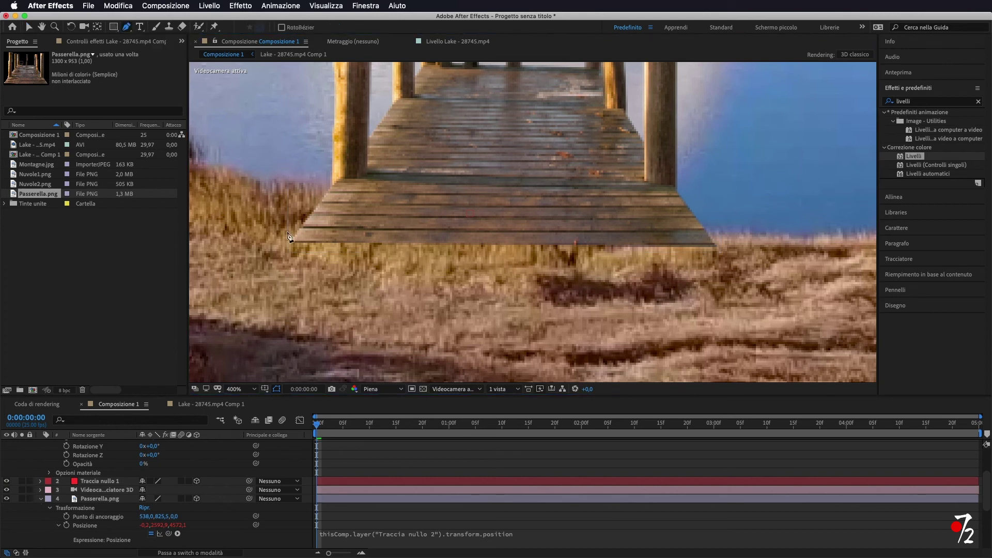
pyautogui.click(95, 499)
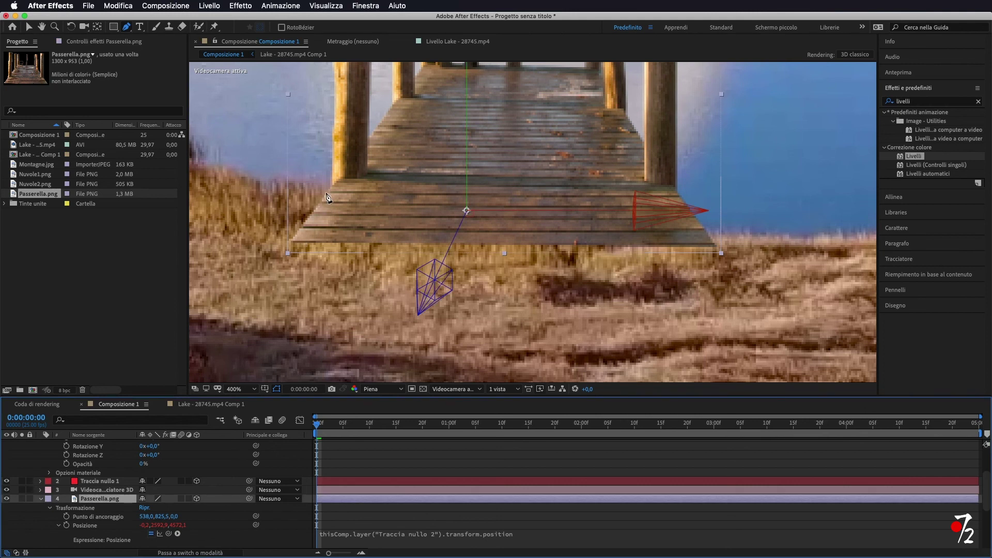
pyautogui.scroll(-2, 140, 512)
pyautogui.scroll(-2, 148, 510)
# Step: Fade the pier to 15% opacity and trace mask points along the left grass edge
pyautogui.moveTo(147, 499)
pyautogui.mouseDown()
pyautogui.moveTo(127, 503)
pyautogui.moveTo(133, 497)
pyautogui.mouseUp()
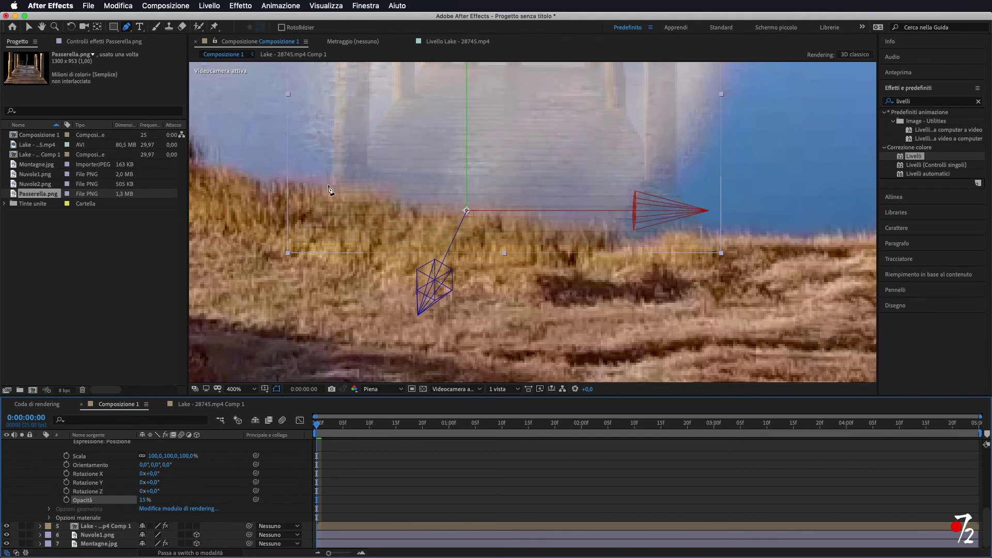
pyautogui.click(294, 182)
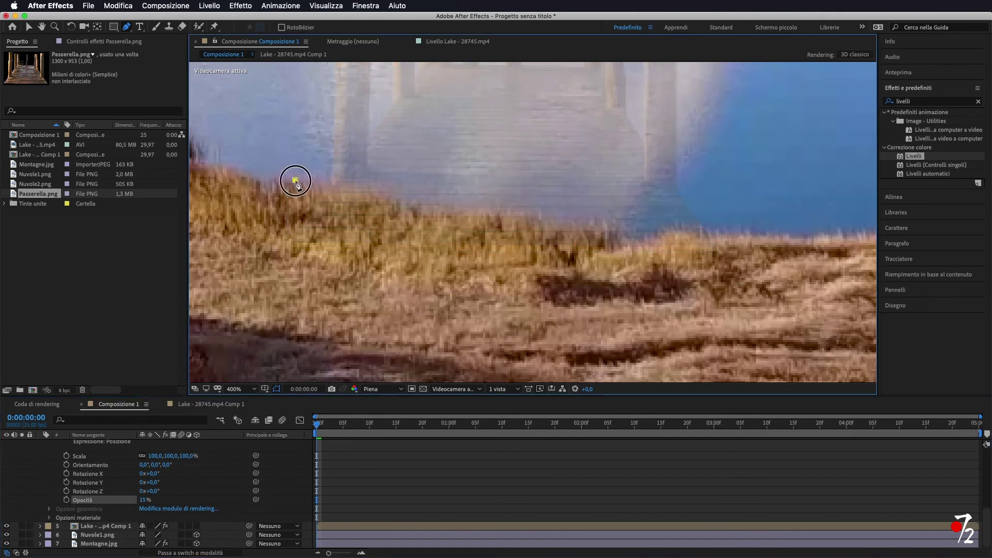
pyautogui.click(343, 183)
pyautogui.click(369, 188)
pyautogui.click(377, 182)
pyautogui.click(396, 197)
pyautogui.click(405, 205)
pyautogui.click(424, 209)
pyautogui.click(436, 211)
pyautogui.click(467, 211)
pyautogui.click(511, 212)
pyautogui.click(526, 216)
# Step: Extend the mask to the grass line's right end, close it, and restore 100% opacity
pyautogui.click(555, 225)
pyautogui.click(621, 234)
pyautogui.click(667, 227)
pyautogui.click(700, 228)
pyautogui.click(718, 230)
pyautogui.click(734, 229)
pyautogui.click(757, 237)
pyautogui.click(798, 358)
pyautogui.click(216, 362)
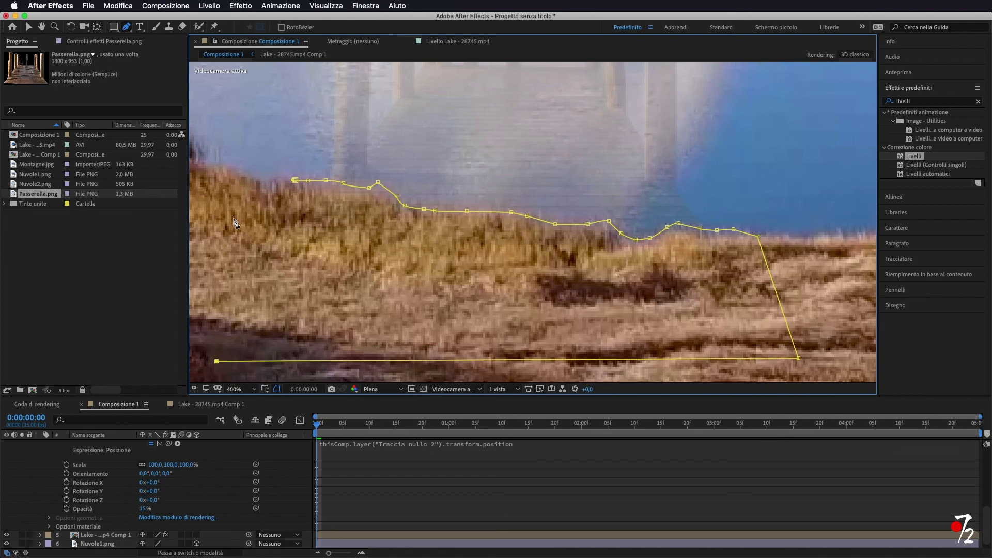
pyautogui.click(295, 181)
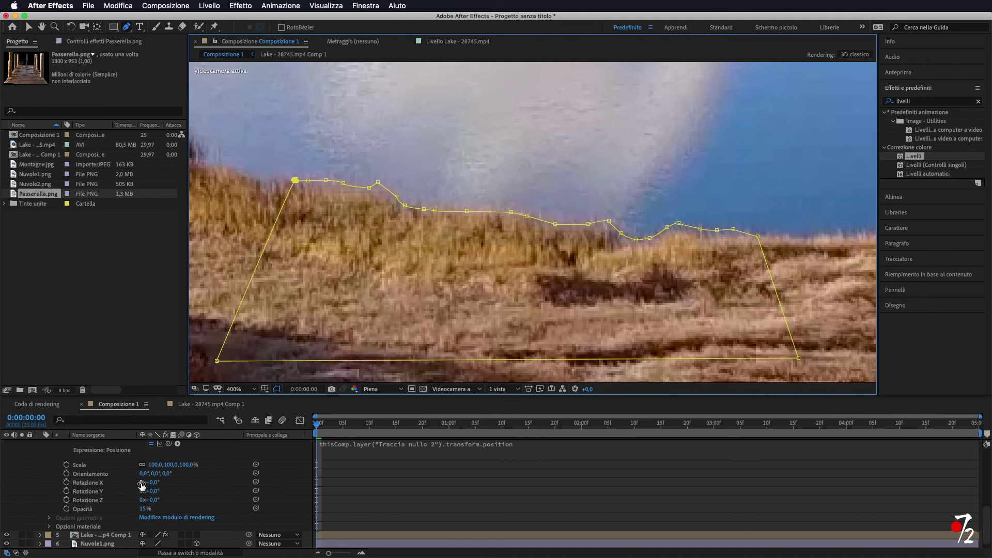
pyautogui.moveTo(145, 509); pyautogui.dragTo(270, 505)
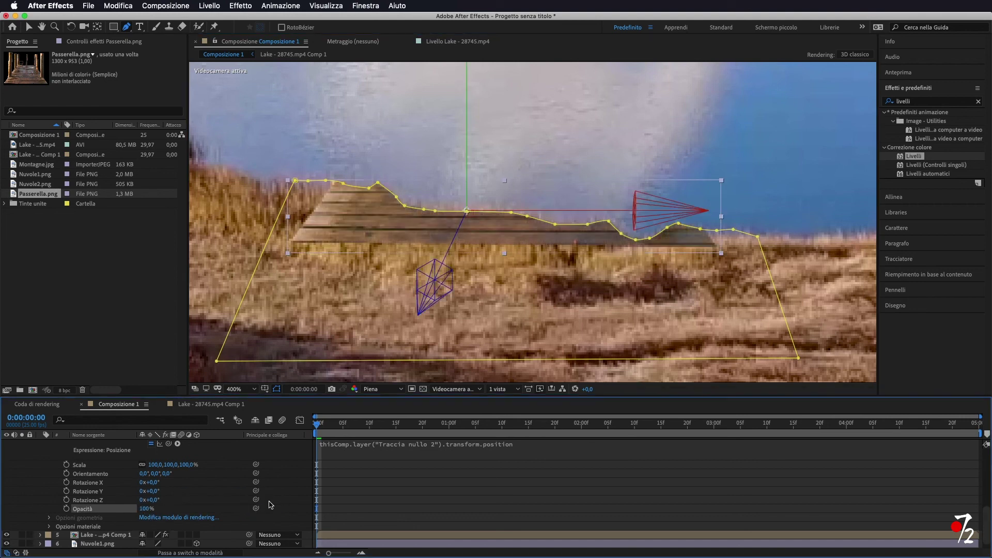
# Step: Invert the pier's mask so the pier shows above the grass
pyautogui.scroll(3, 212, 498)
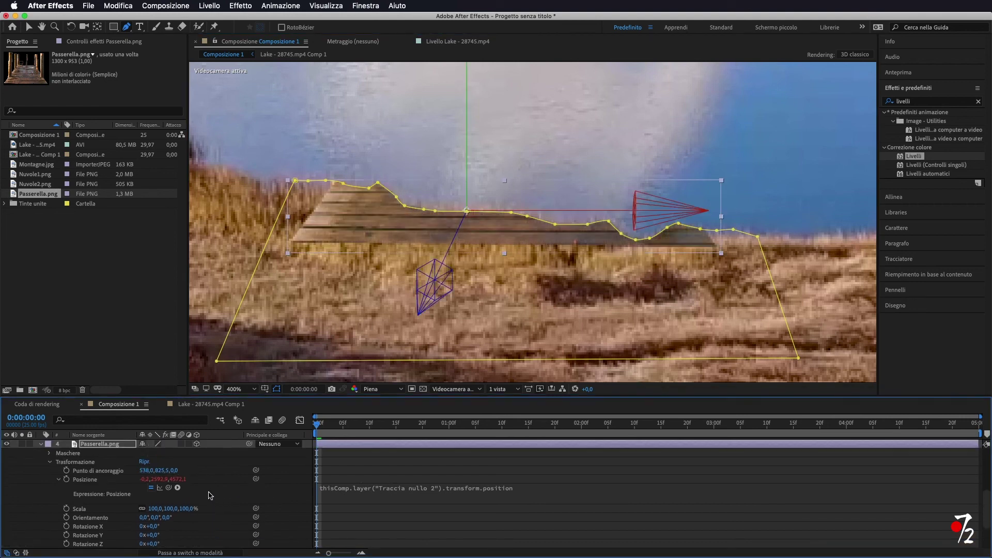
pyautogui.scroll(2, 52, 489)
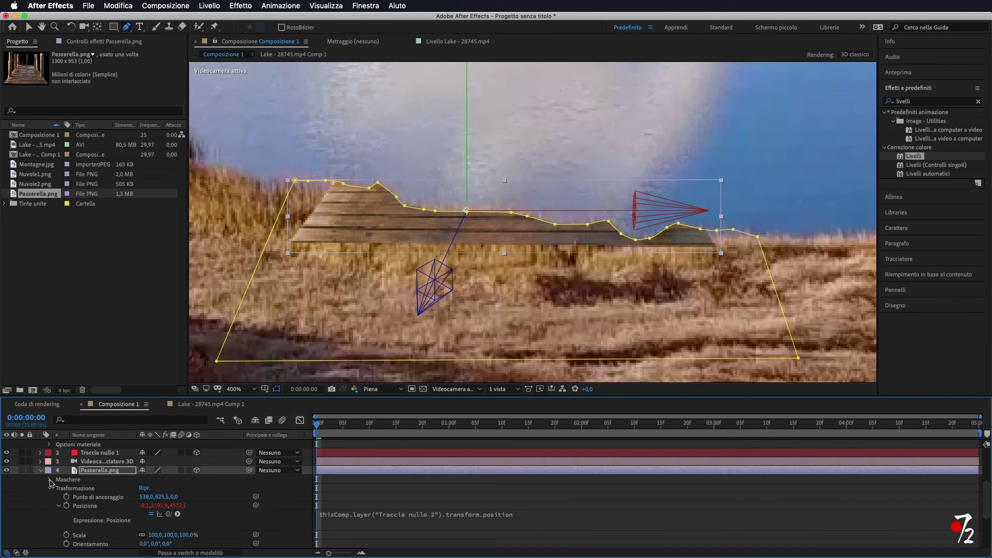
pyautogui.click(50, 480)
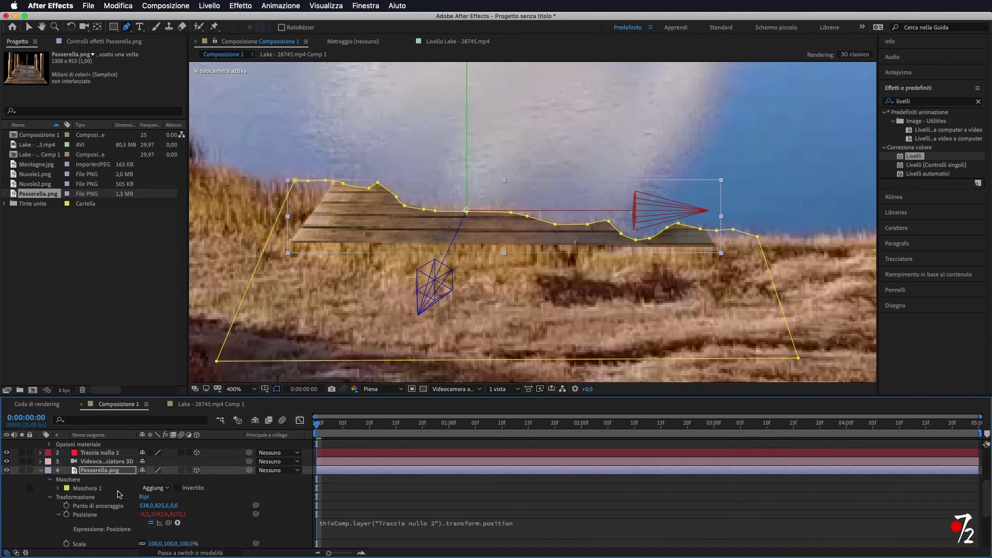
pyautogui.click(178, 488)
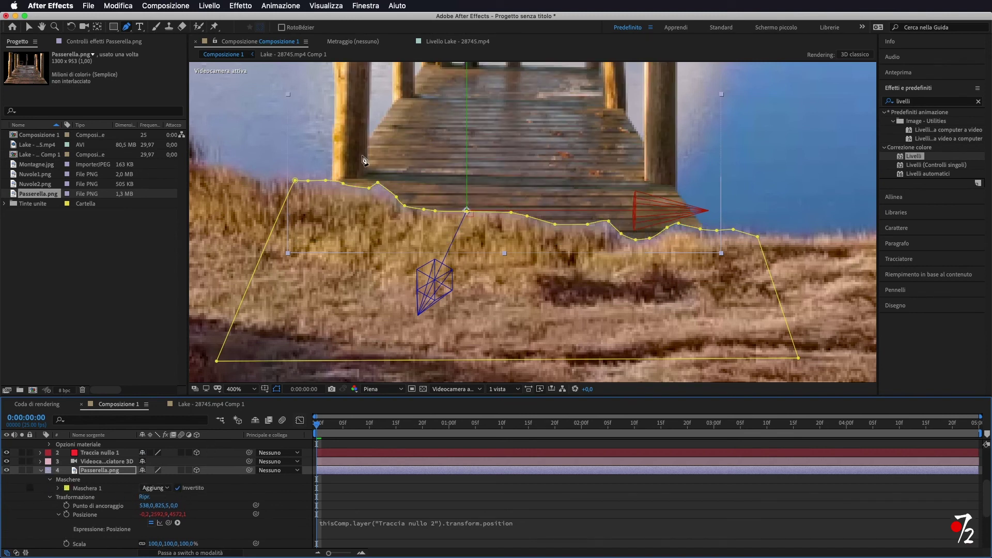
# Step: Set the mask expansion to -21 pixels and the feather to 60 pixels
pyautogui.click(58, 489)
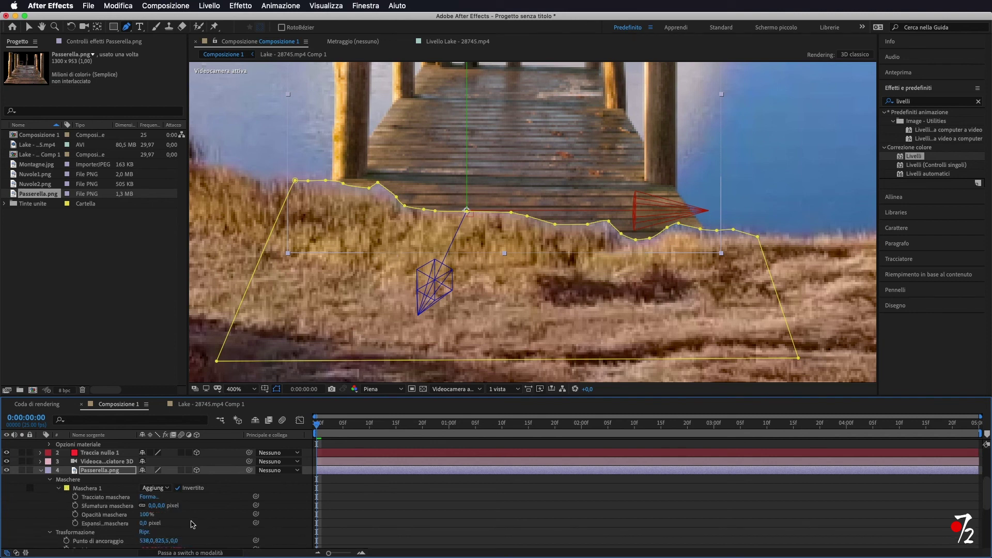
pyautogui.click(145, 523)
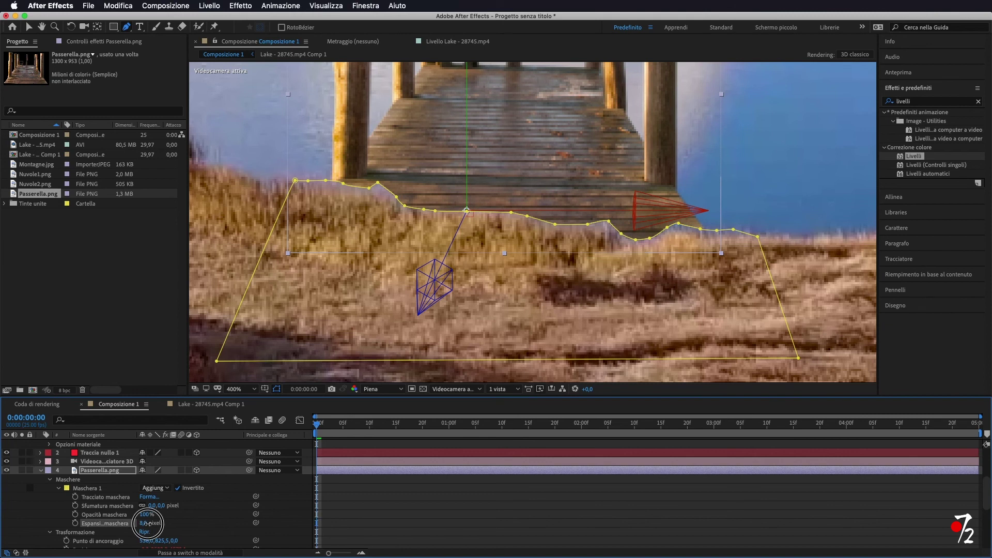
pyautogui.moveTo(145, 523)
pyautogui.mouseDown()
pyautogui.moveTo(127, 524)
pyautogui.moveTo(164, 526)
pyautogui.mouseUp()
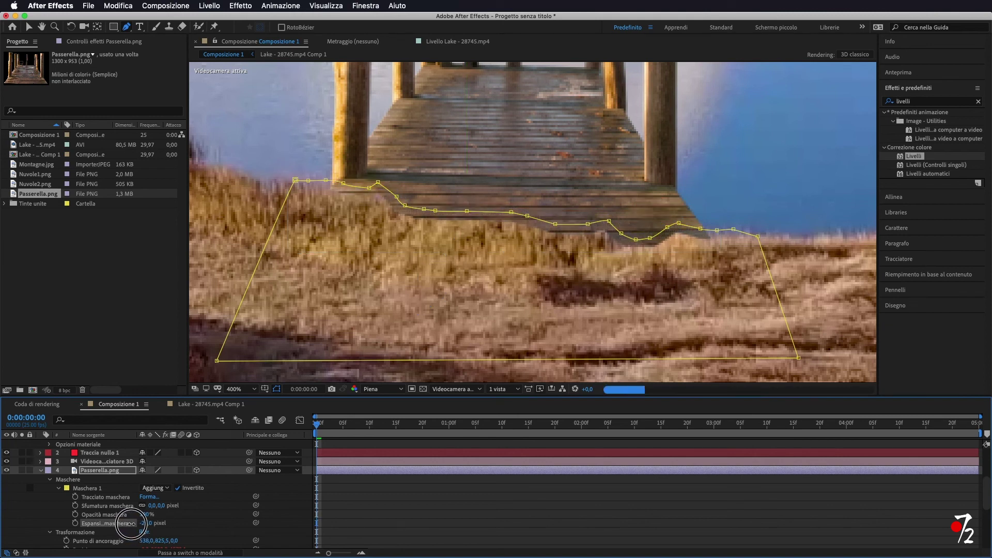
pyautogui.moveTo(154, 506); pyautogui.dragTo(194, 510)
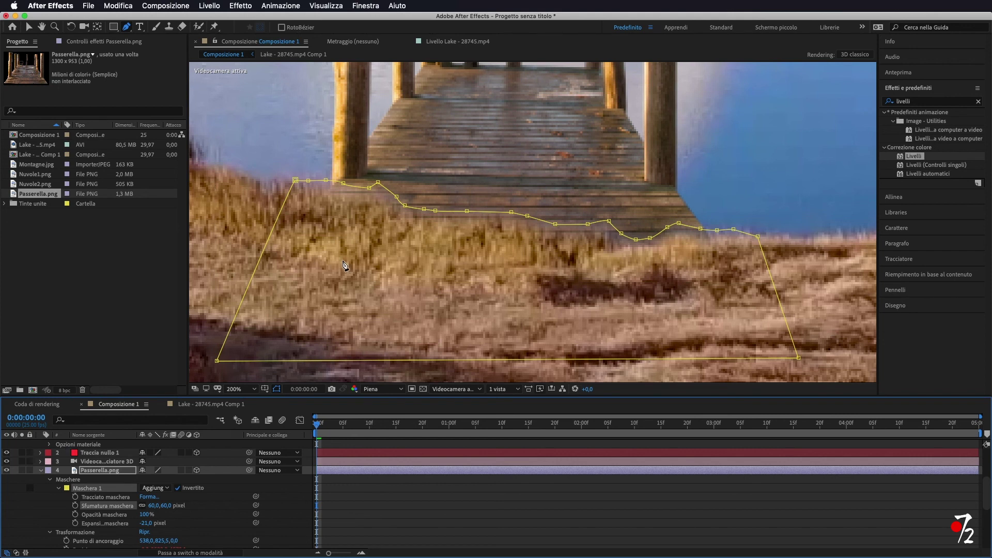
pyautogui.scroll(-2, 345, 266)
pyautogui.scroll(-2, 344, 266)
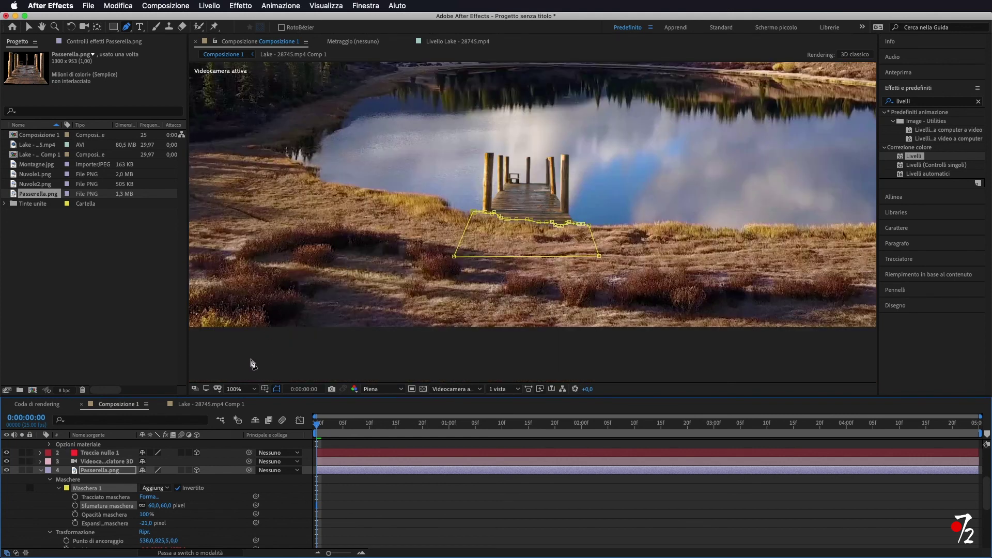
# Step: Recentre the view and fit the whole composition in the viewer with Adatta
pyautogui.press('h')
pyautogui.moveTo(340, 203); pyautogui.dragTo(360, 257)
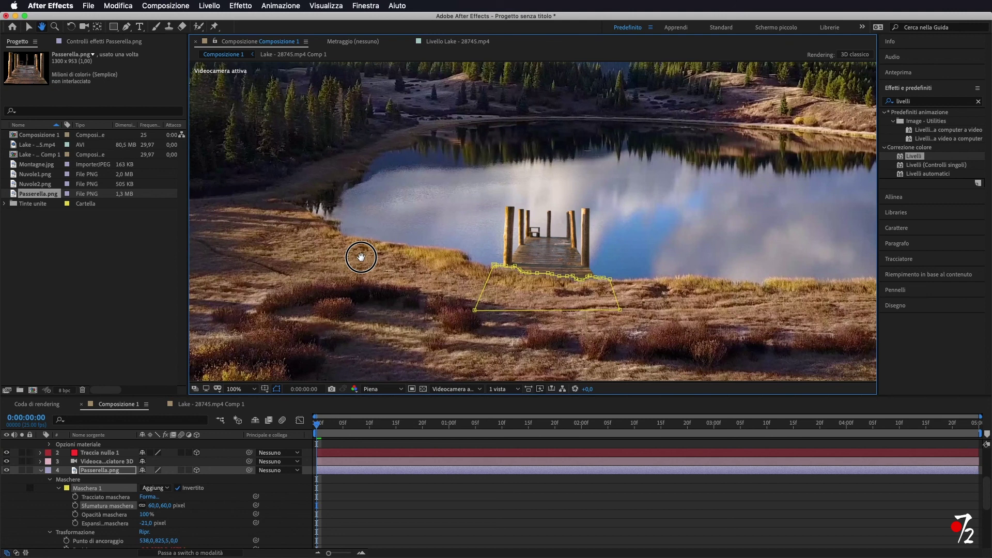
pyautogui.click(248, 390)
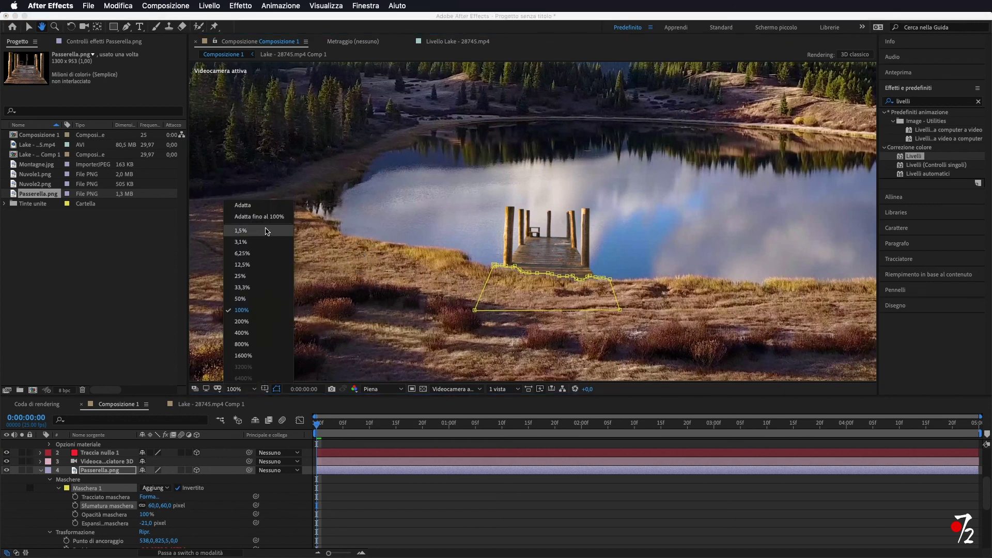
pyautogui.click(266, 212)
pyautogui.press('v')
# Step: Scrub the playhead through the first frames to check the pier follows the tracking
pyautogui.click(160, 453)
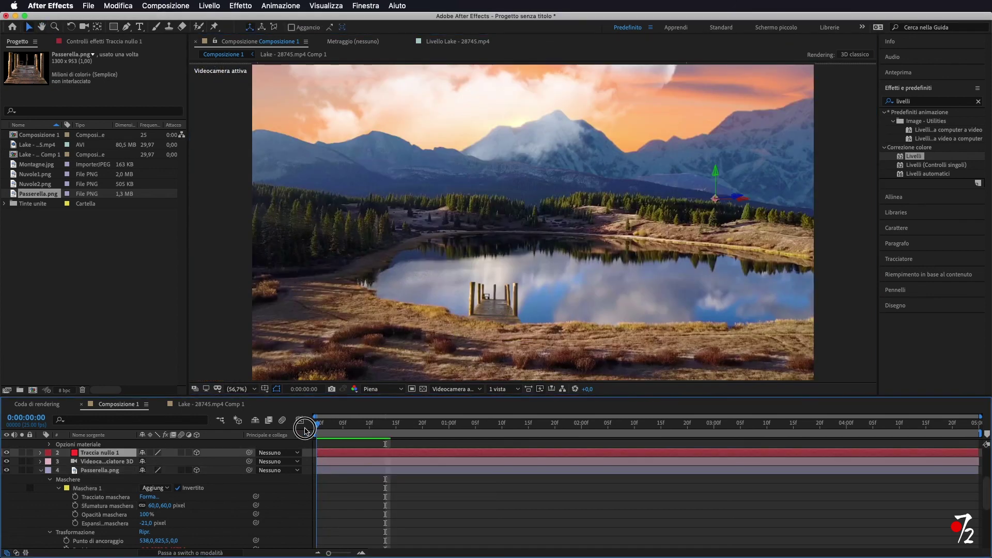
pyautogui.click(387, 425)
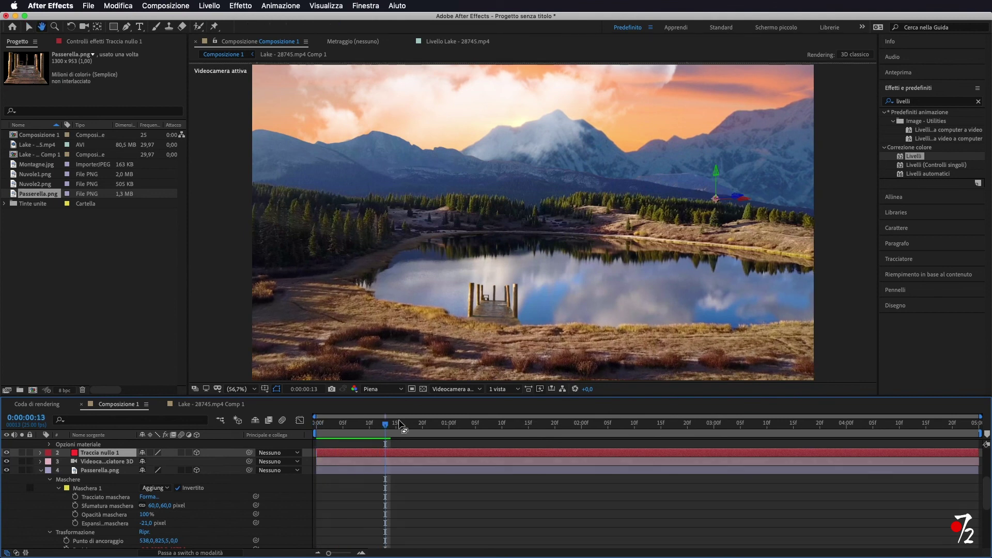
pyautogui.moveTo(386, 427); pyautogui.dragTo(286, 433)
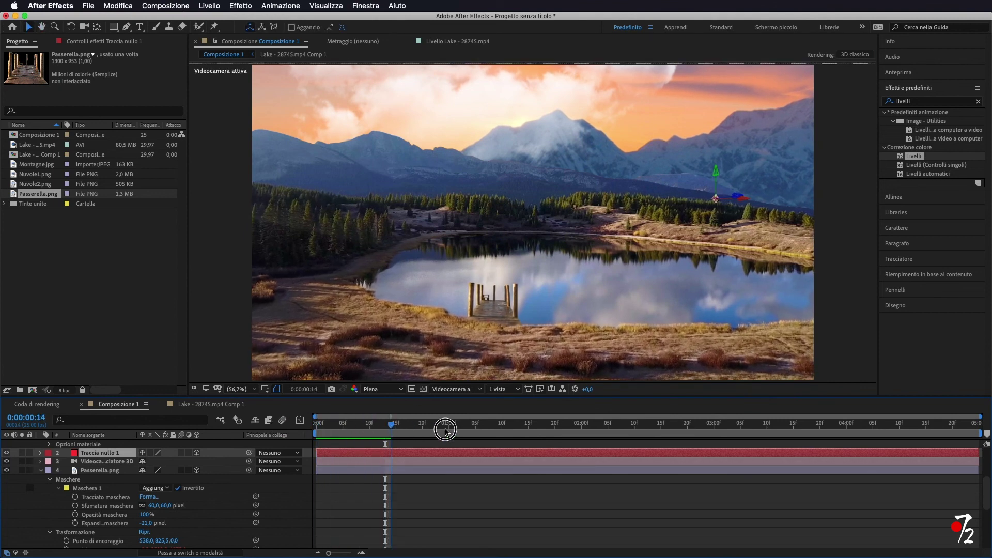
pyautogui.moveTo(286, 434)
pyautogui.mouseDown()
pyautogui.moveTo(381, 437)
pyautogui.moveTo(317, 442)
pyautogui.mouseUp()
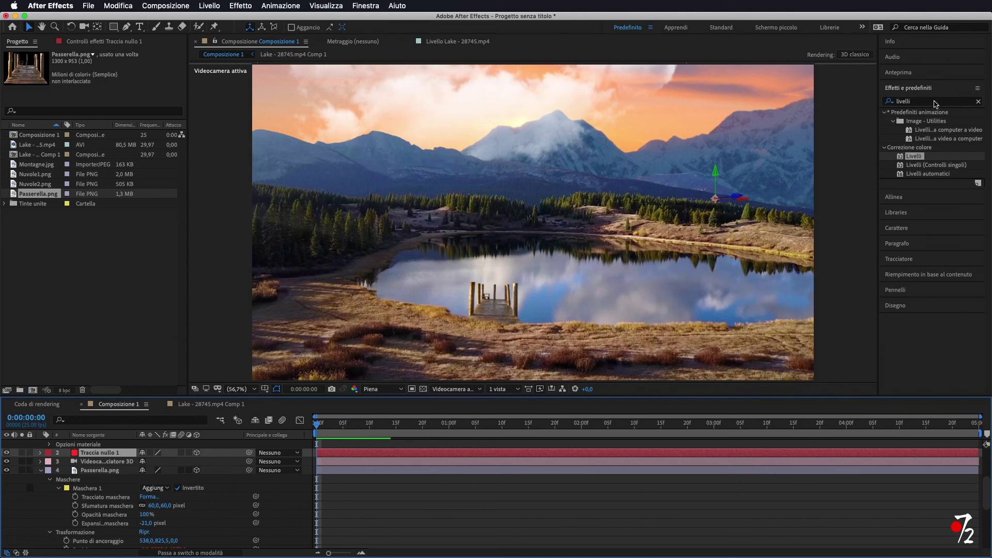
# Step: Clear the Effects search, list the Image - Creative animation presets, and show the Livello > Nuovo options
pyautogui.click(978, 102)
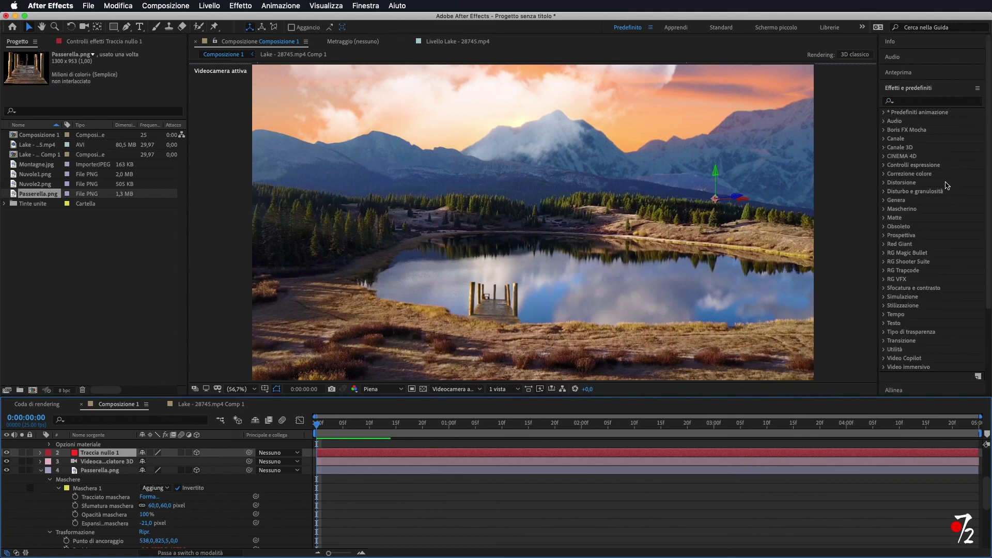
pyautogui.click(884, 112)
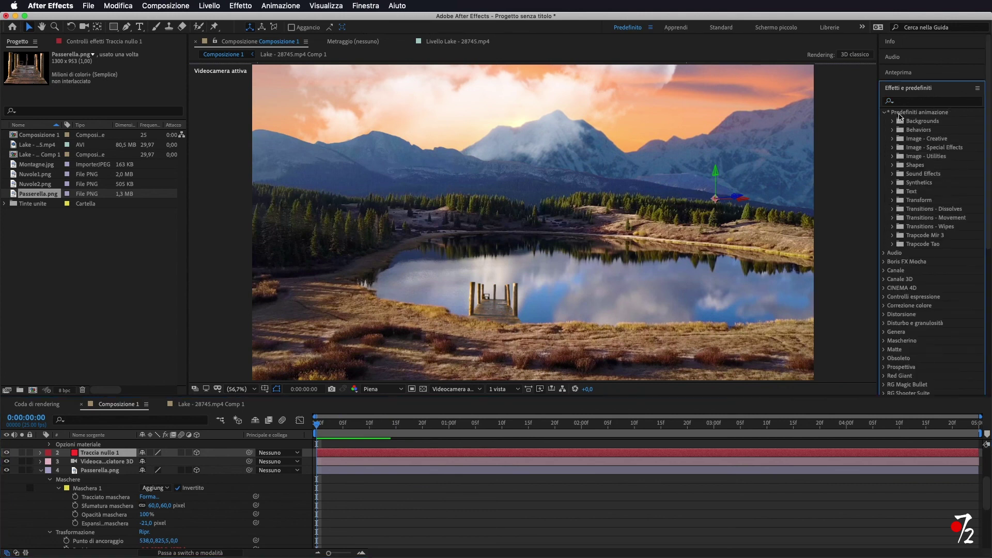
pyautogui.click(894, 140)
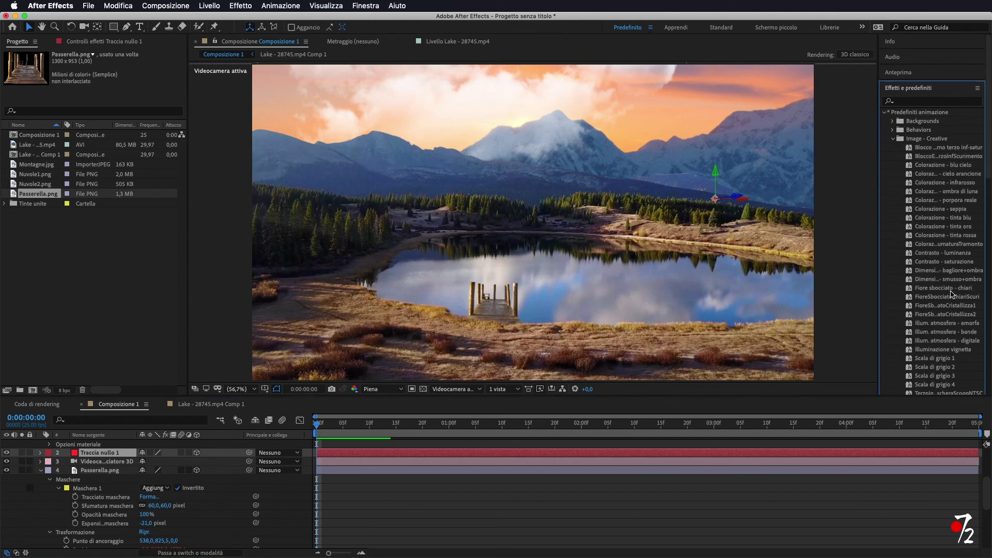
pyautogui.scroll(-5, 965, 256)
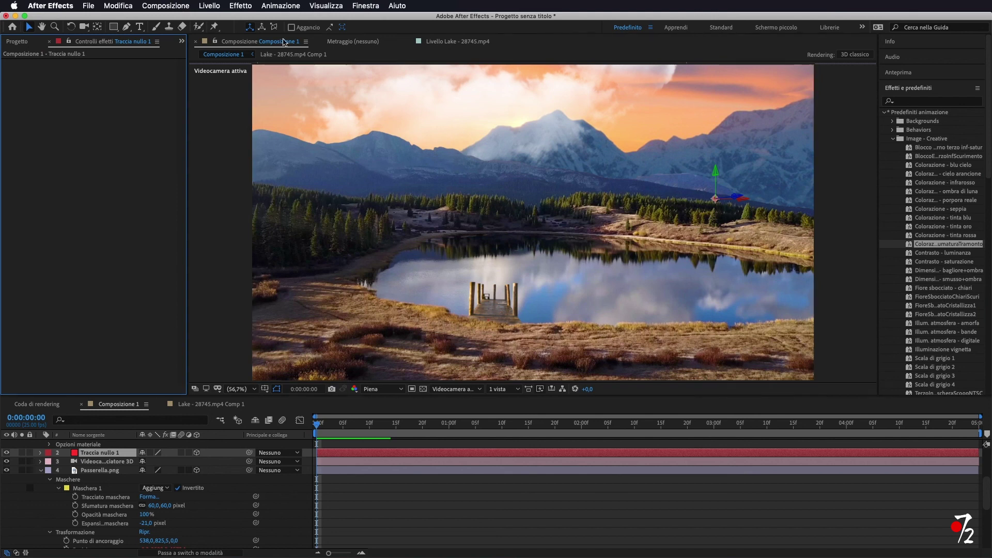
pyautogui.click(210, 7)
pyautogui.moveTo(224, 20)
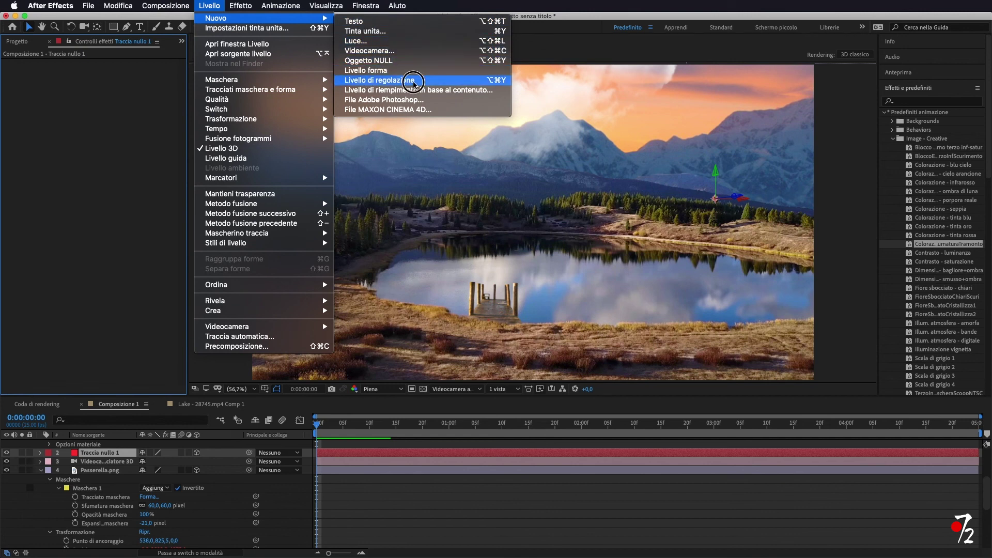
# Step: Add a new adjustment layer and move it above Traccia nullo 1 at the top of the stack
pyautogui.click(413, 80)
pyautogui.scroll(5, 119, 465)
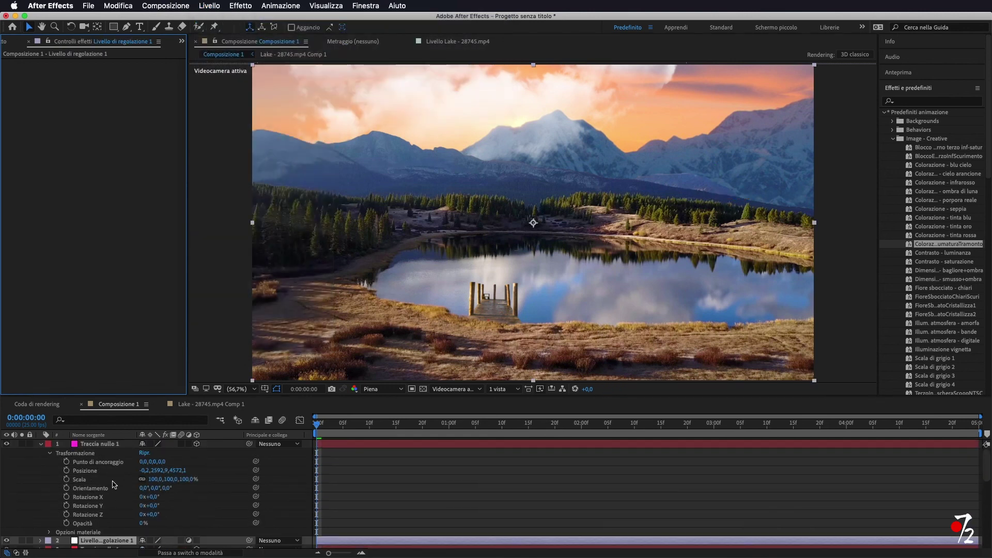
pyautogui.moveTo(106, 545); pyautogui.dragTo(103, 446)
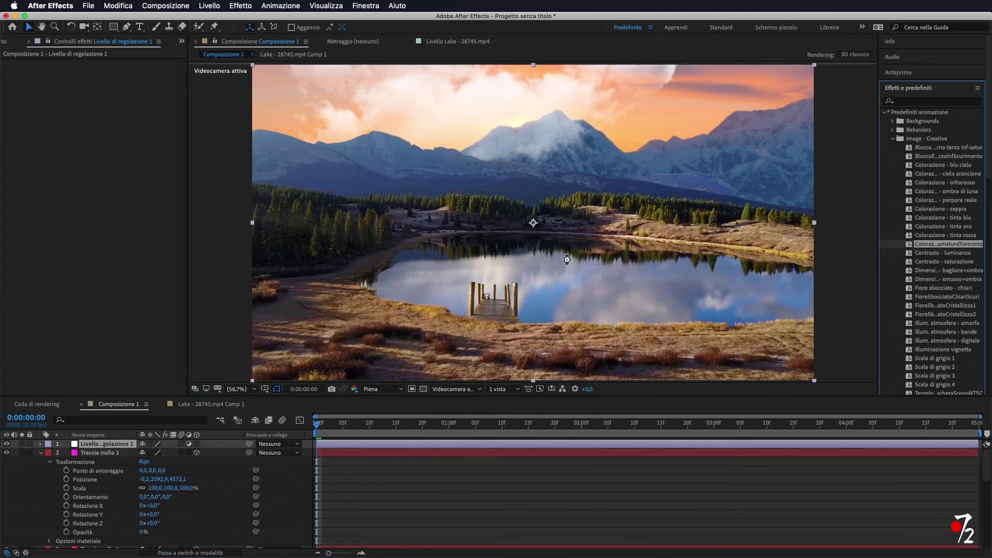
# Step: Try the sunset colouring and Illum. atmosfera - amorfa presets on the adjustment layer, undoing each
pyautogui.moveTo(943, 248); pyautogui.dragTo(566, 261)
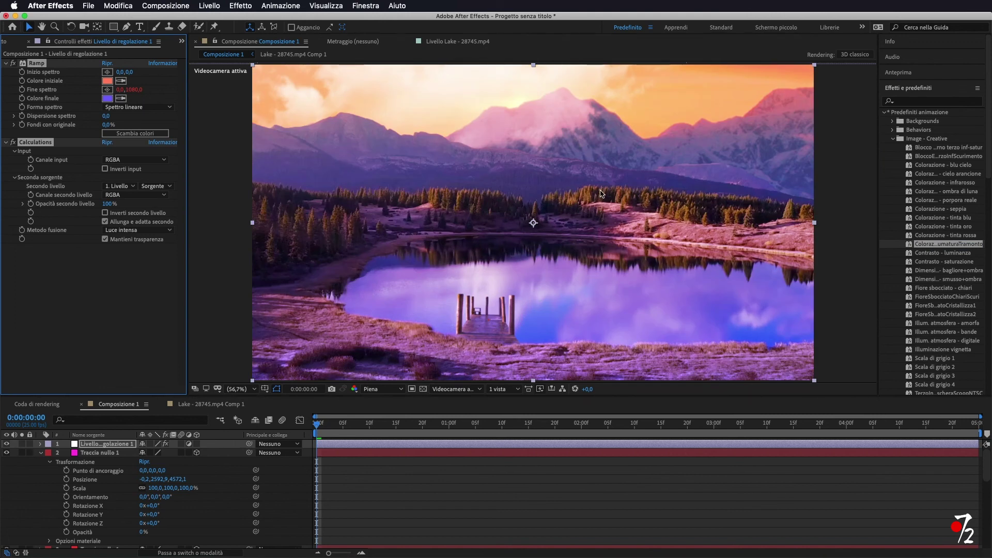
pyautogui.press('super+z')
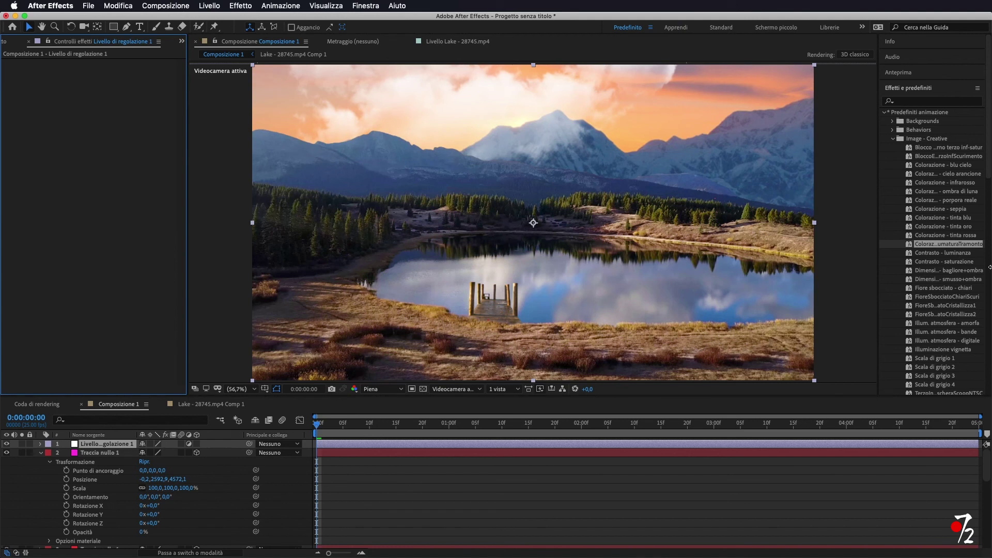
pyautogui.click(946, 306)
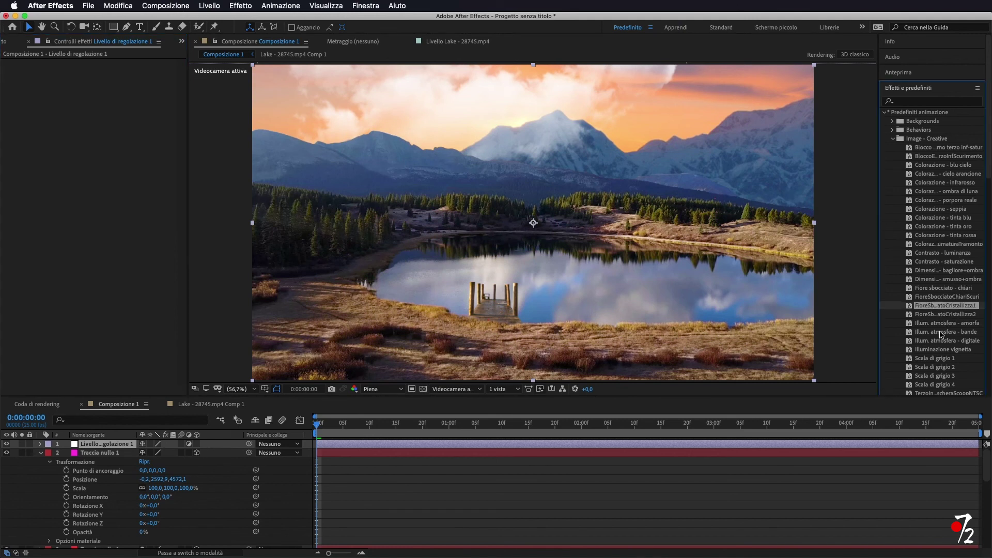
pyautogui.moveTo(939, 324); pyautogui.dragTo(600, 281)
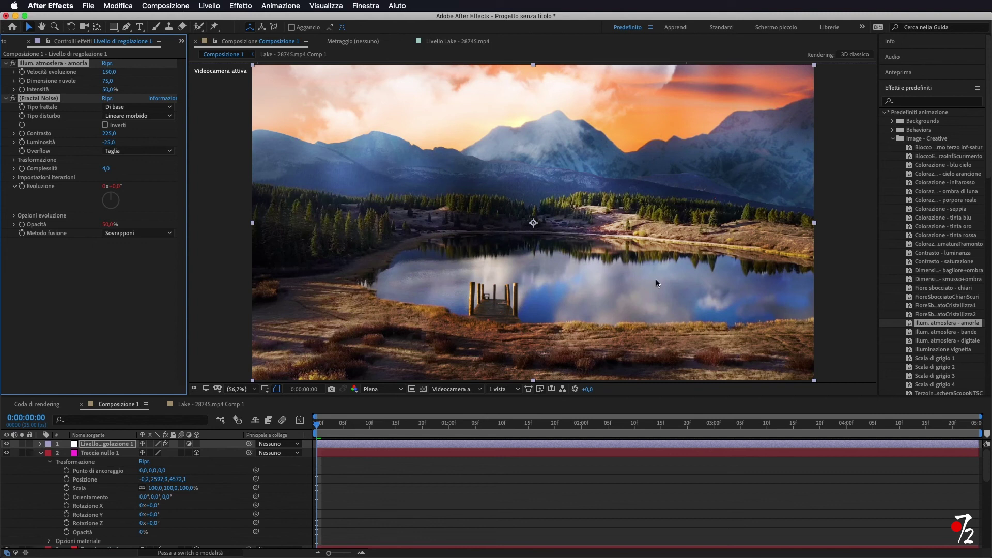
pyautogui.press('super+z')
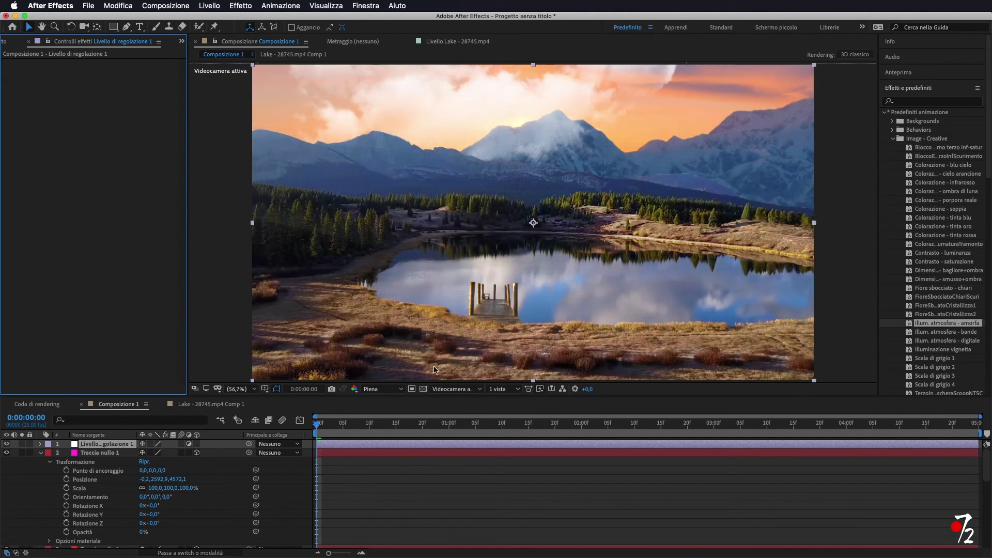
# Step: Scrub the playhead back to about frame 6 to preview the lake composition
pyautogui.moveTo(318, 425)
pyautogui.mouseDown()
pyautogui.moveTo(348, 427)
pyautogui.moveTo(263, 425)
pyautogui.mouseUp()
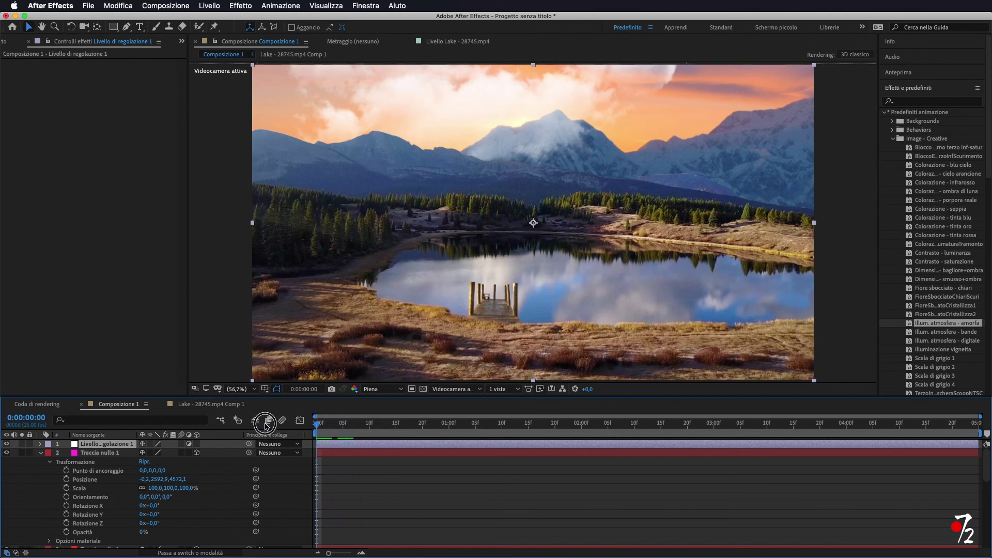